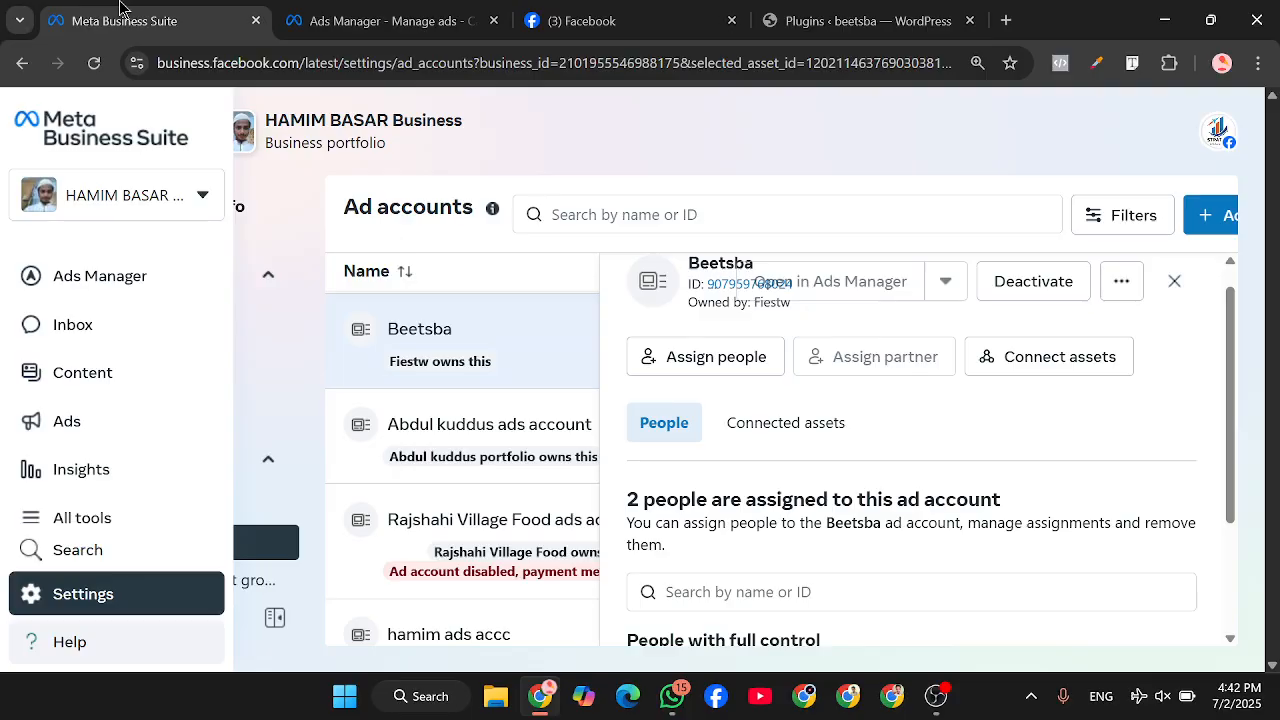
# Step: Switch to the Ads Manager page and open the Business settings from the list of all tools
pyautogui.click(435, 8)
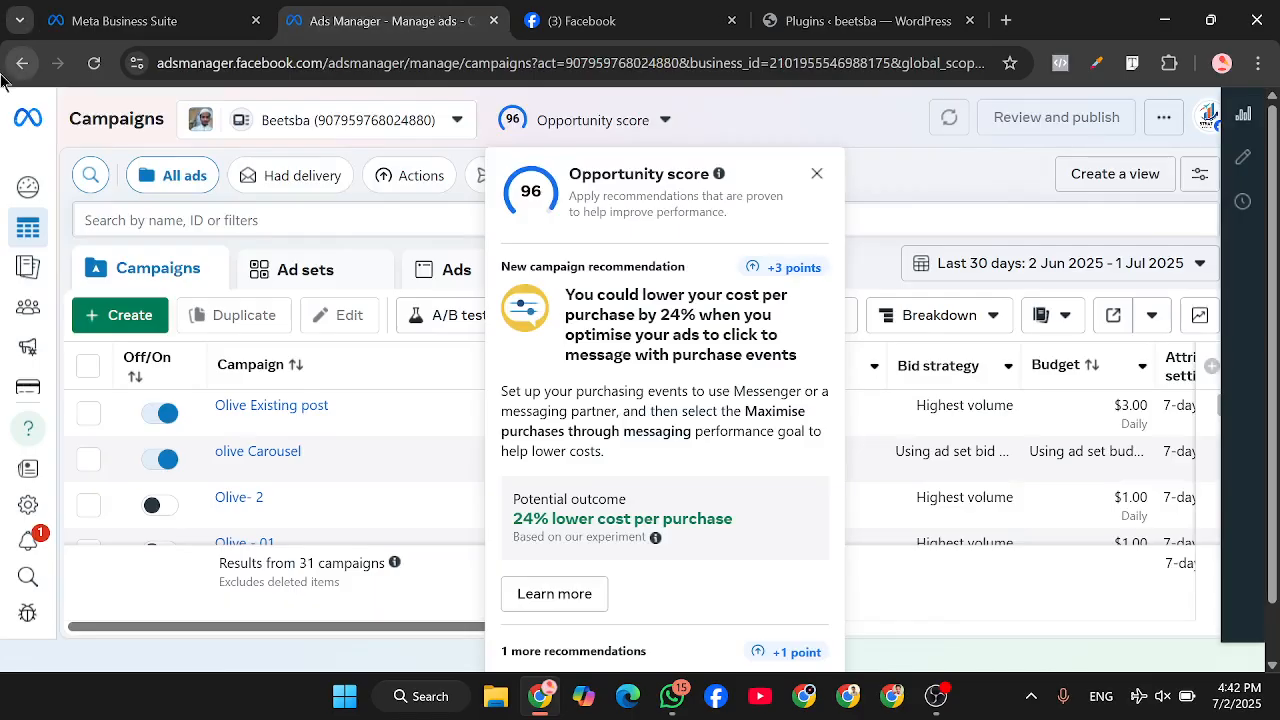
pyautogui.moveTo(14, 232)
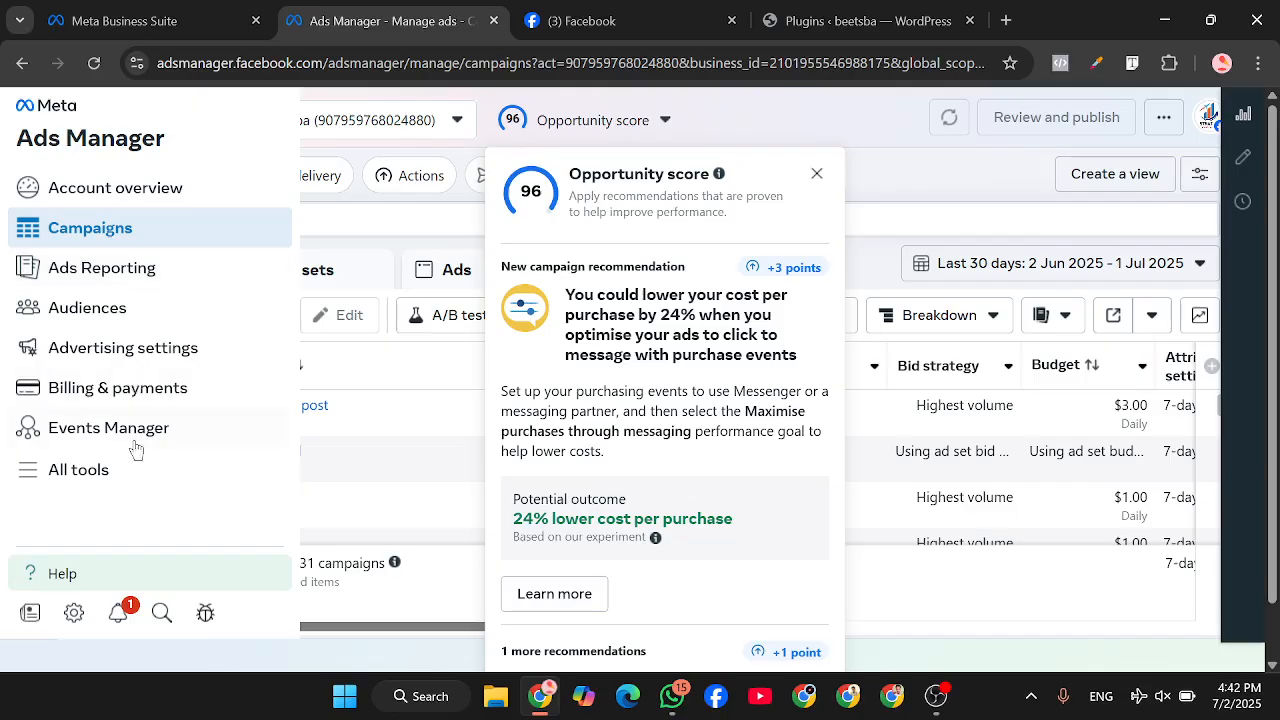
pyautogui.click(125, 478)
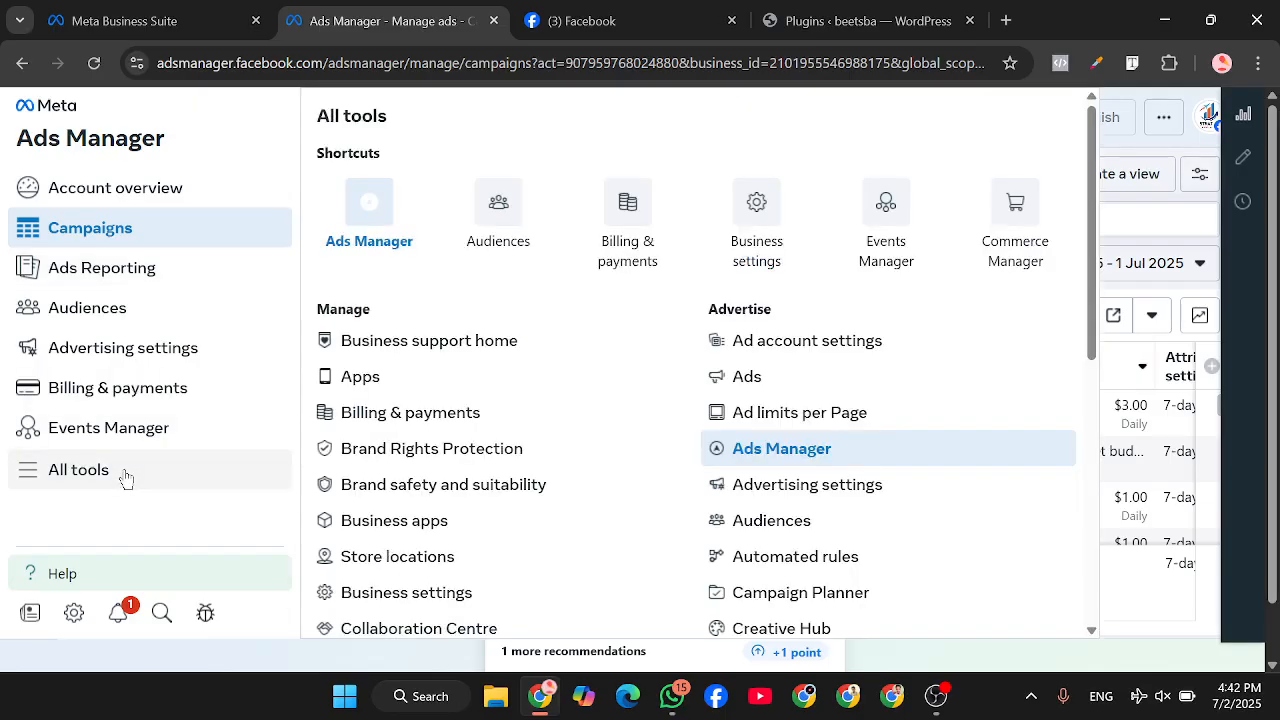
pyautogui.click(722, 236)
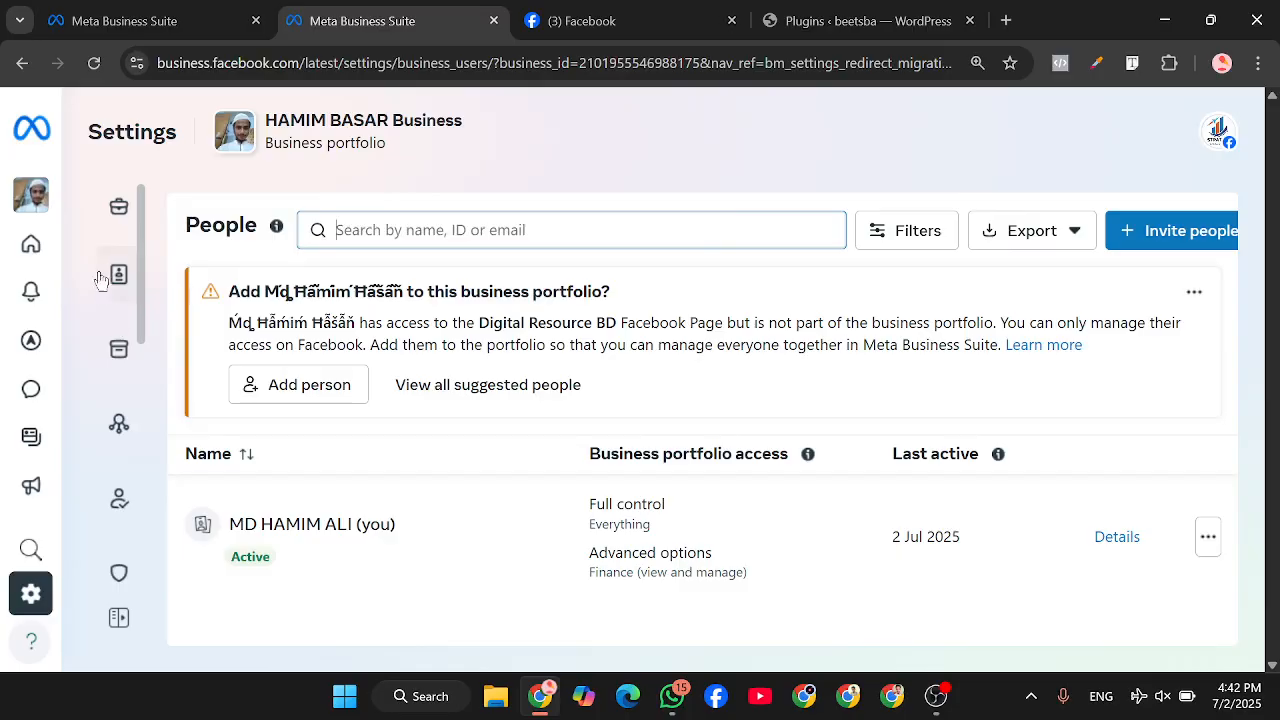
# Step: Go to Datasets and pixels under the data sources in the business settings
pyautogui.moveTo(119, 206); pyautogui.dragTo(117, 421)
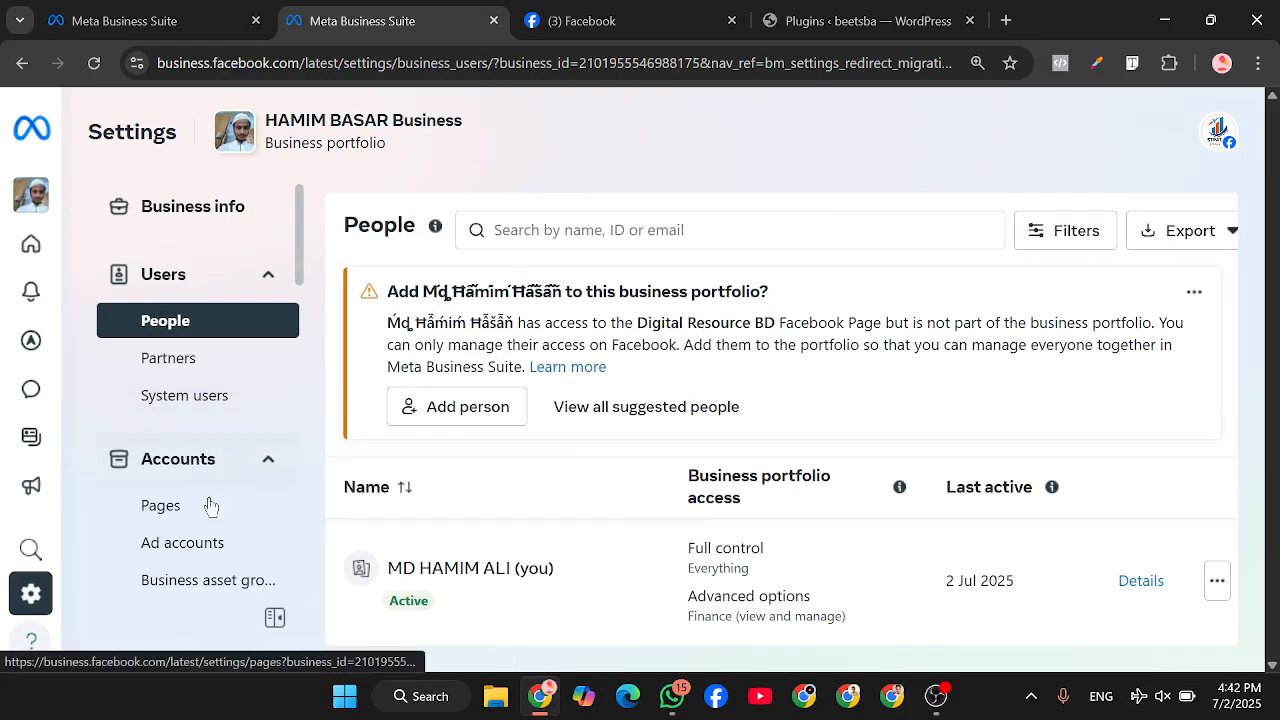
pyautogui.scroll(-1, 234, 480)
pyautogui.scroll(-3, 179, 515)
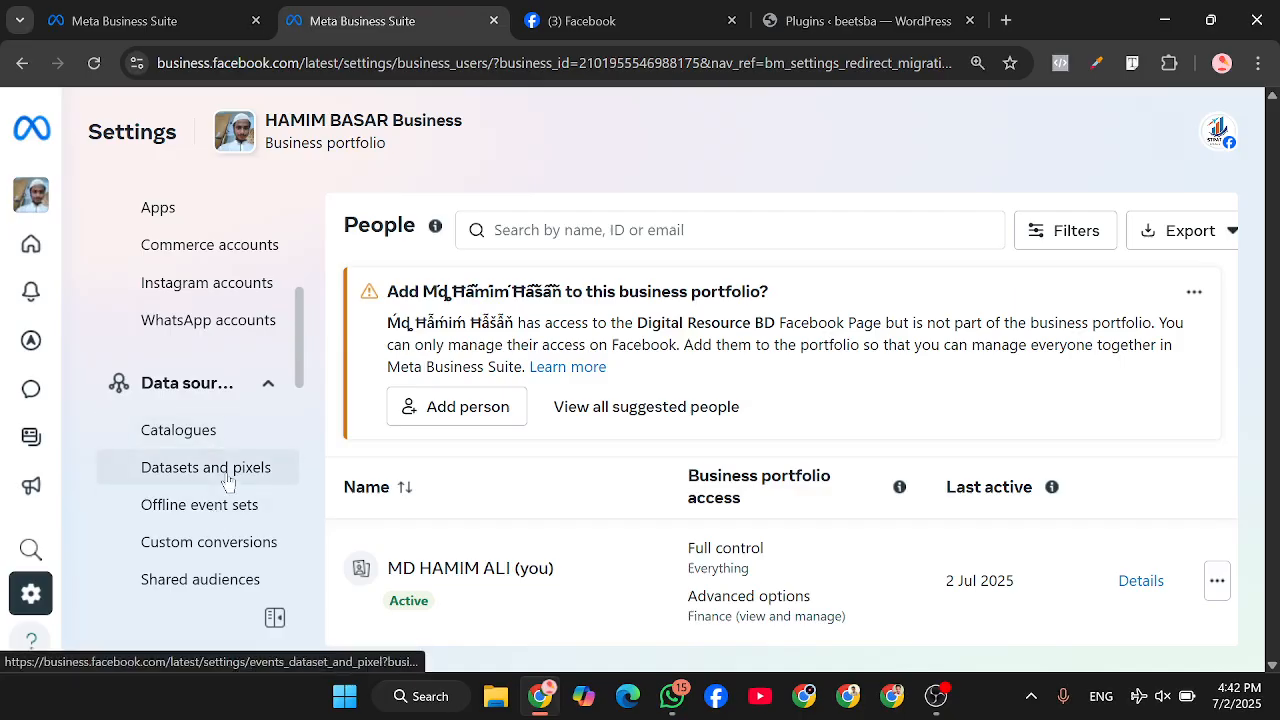
pyautogui.click(227, 478)
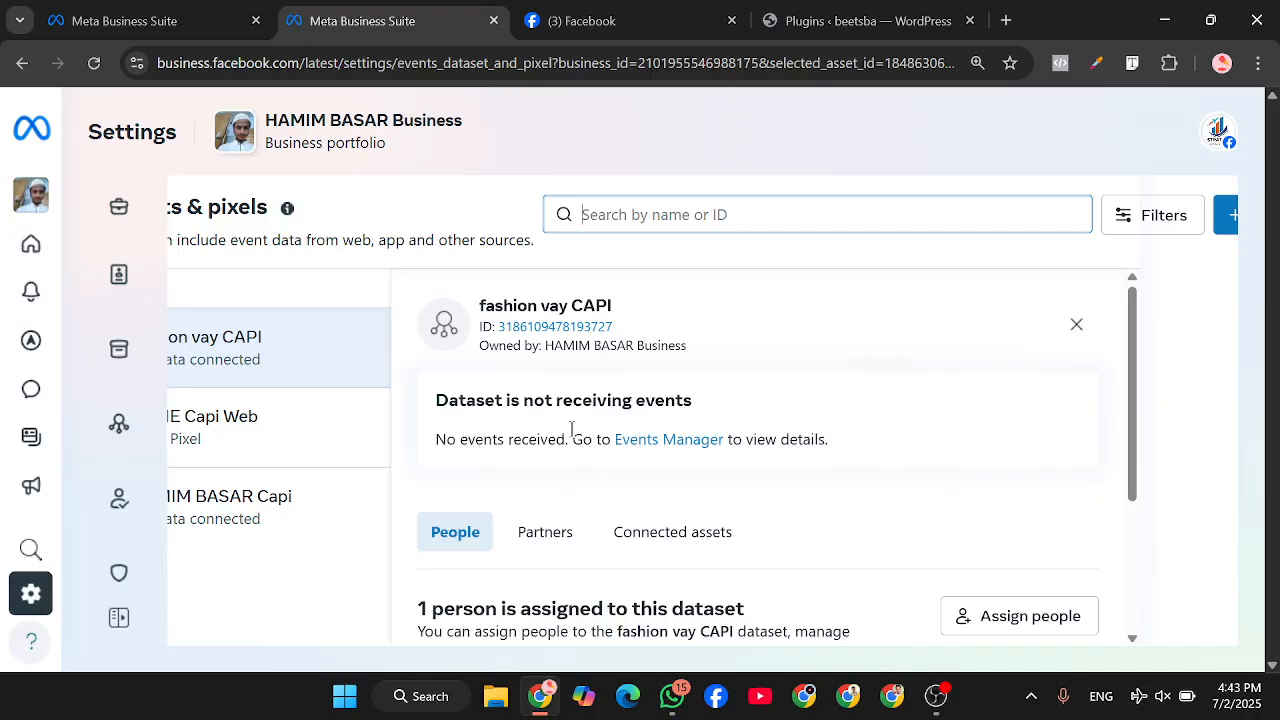
# Step: Examine the people and permission options of the fashion vay CAPI dataset, and the saved user profiles
pyautogui.scroll(-2, 639, 426)
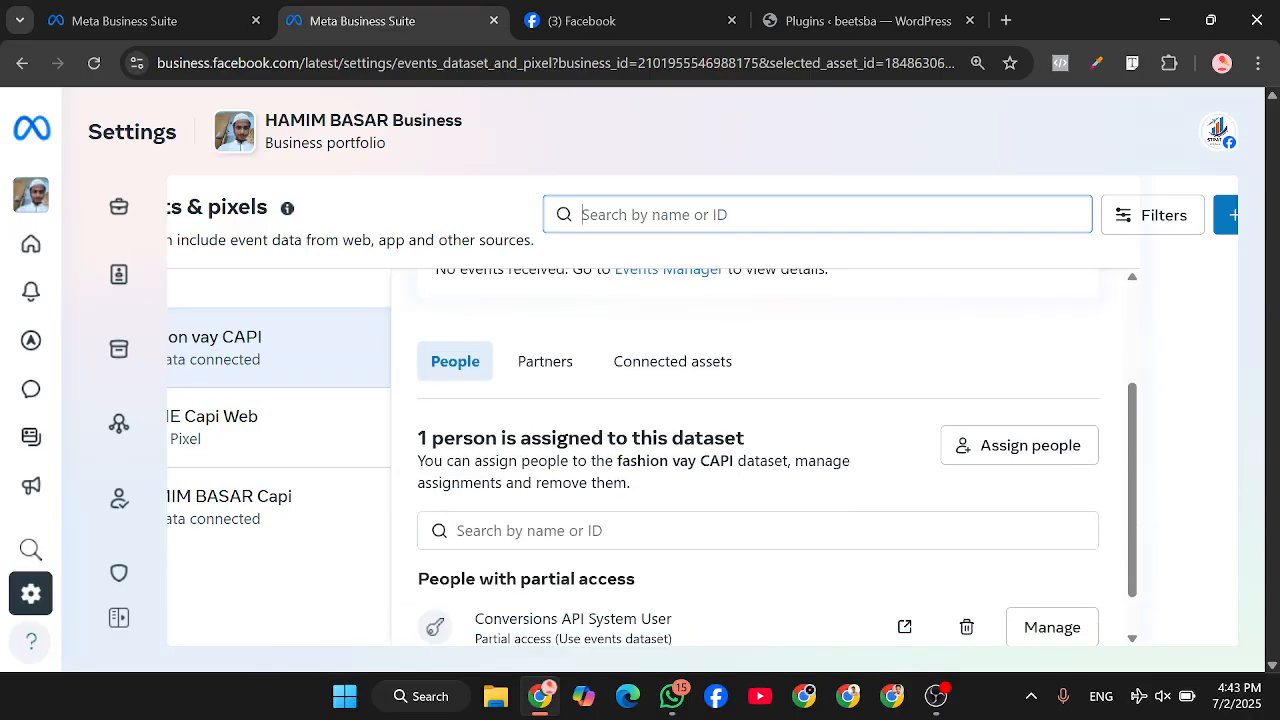
pyautogui.scroll(-1, 777, 457)
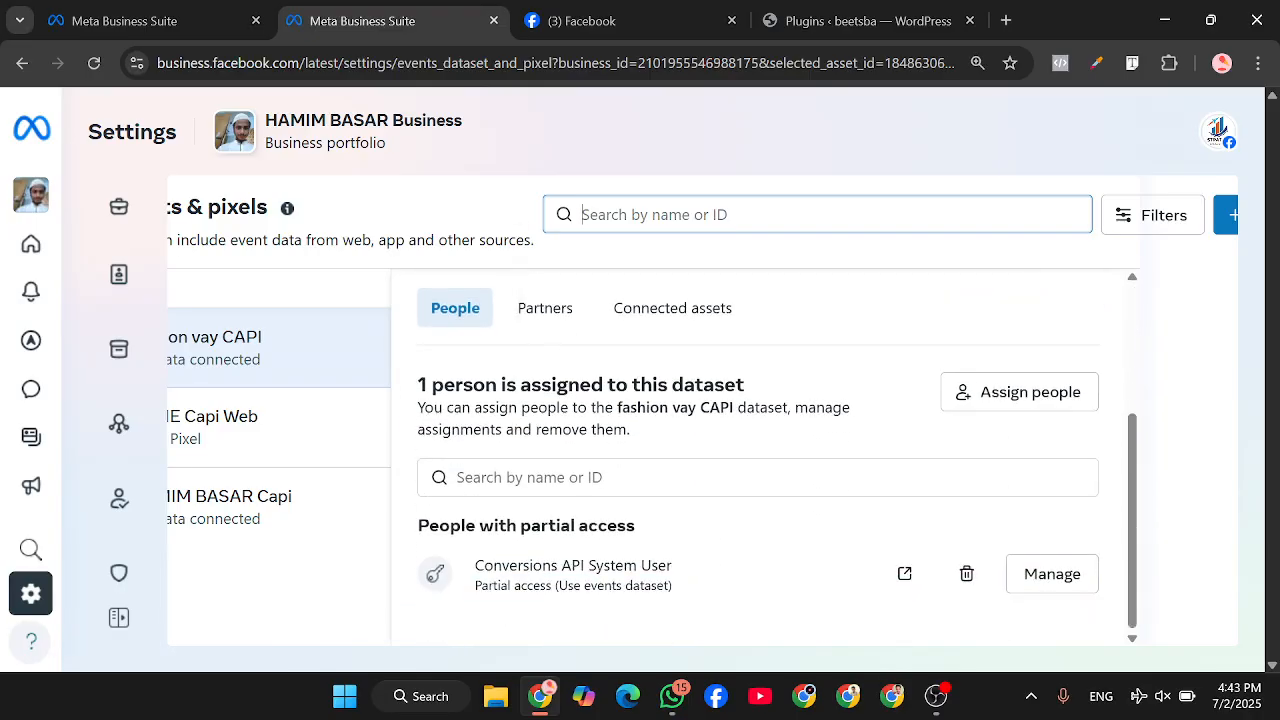
pyautogui.scroll(1, 760, 460)
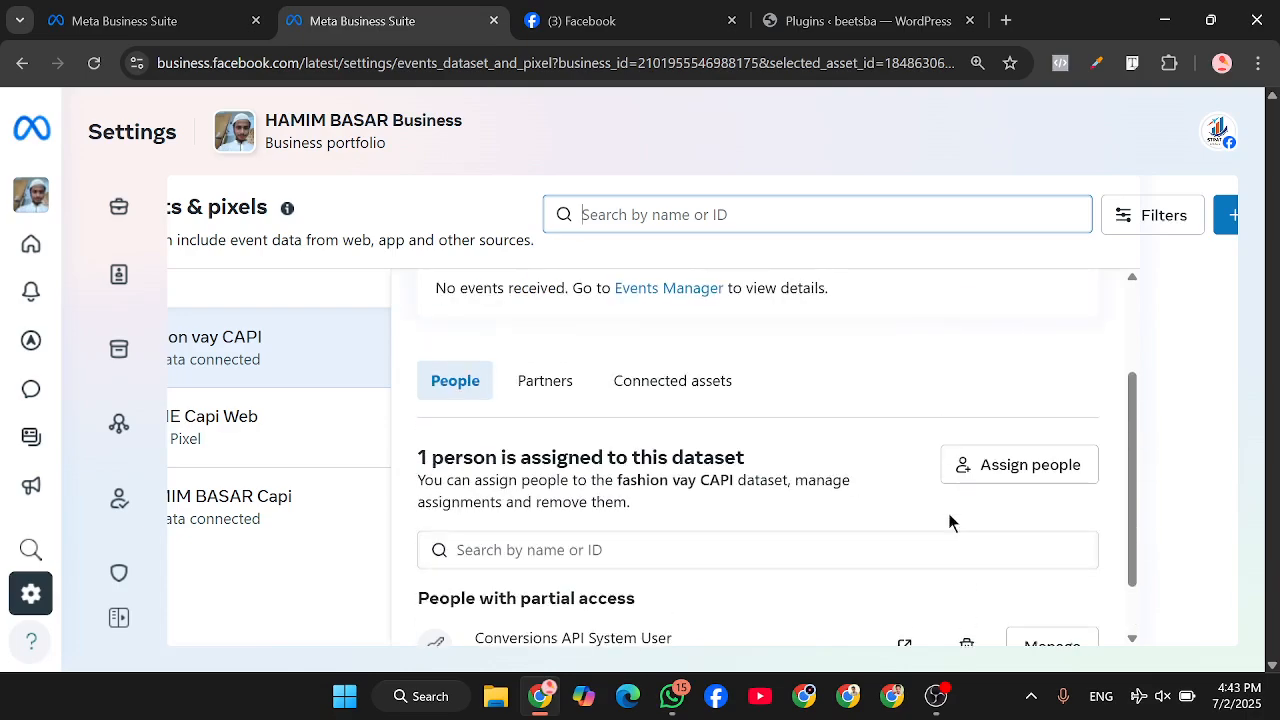
pyautogui.click(992, 470)
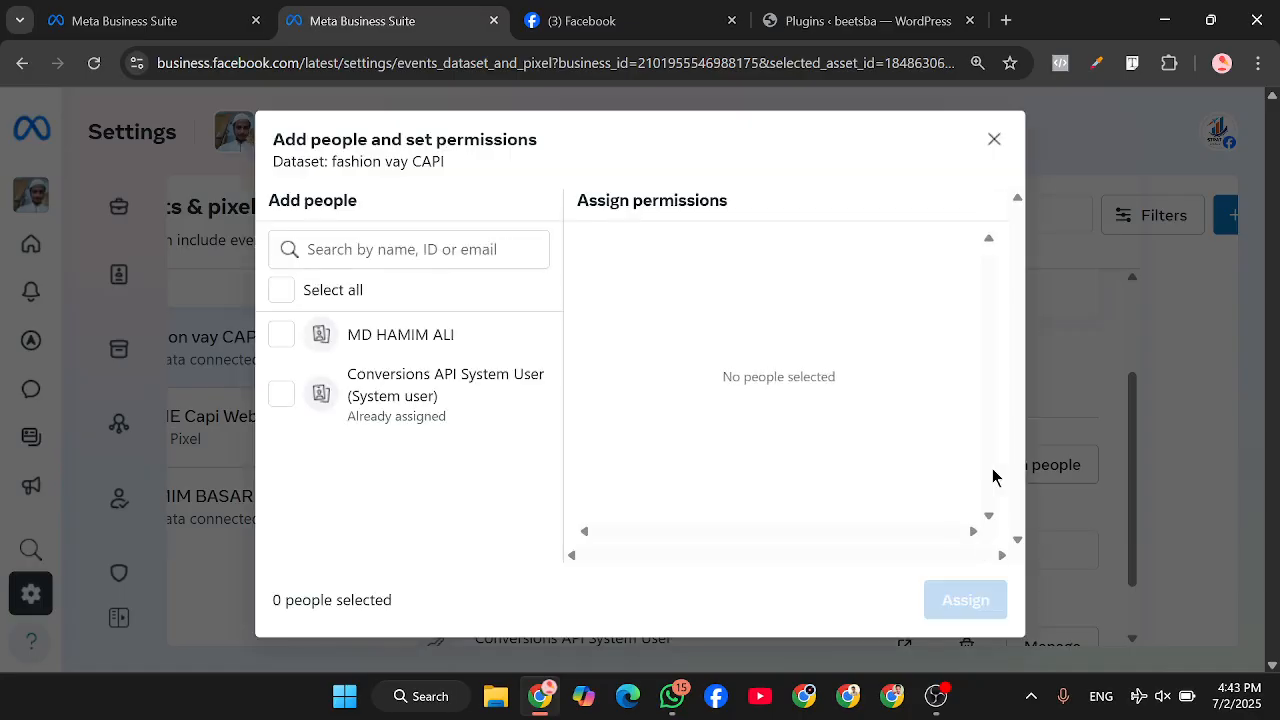
pyautogui.click(447, 340)
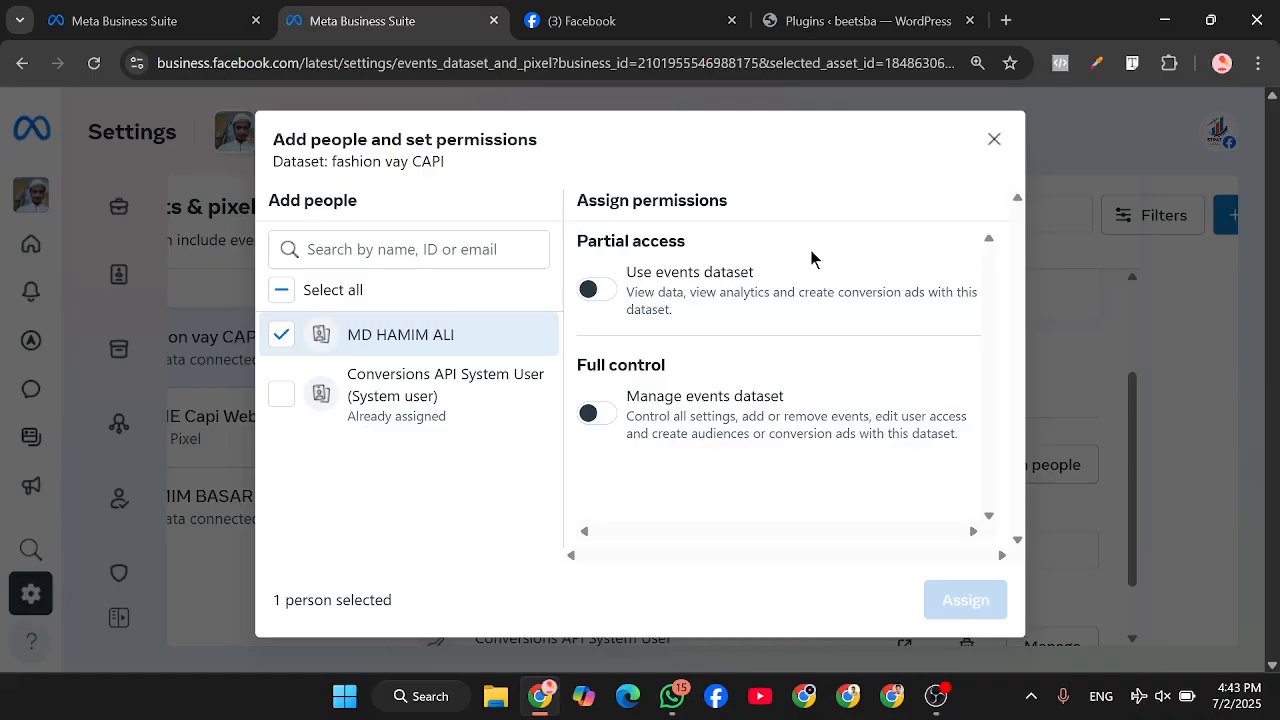
pyautogui.click(991, 143)
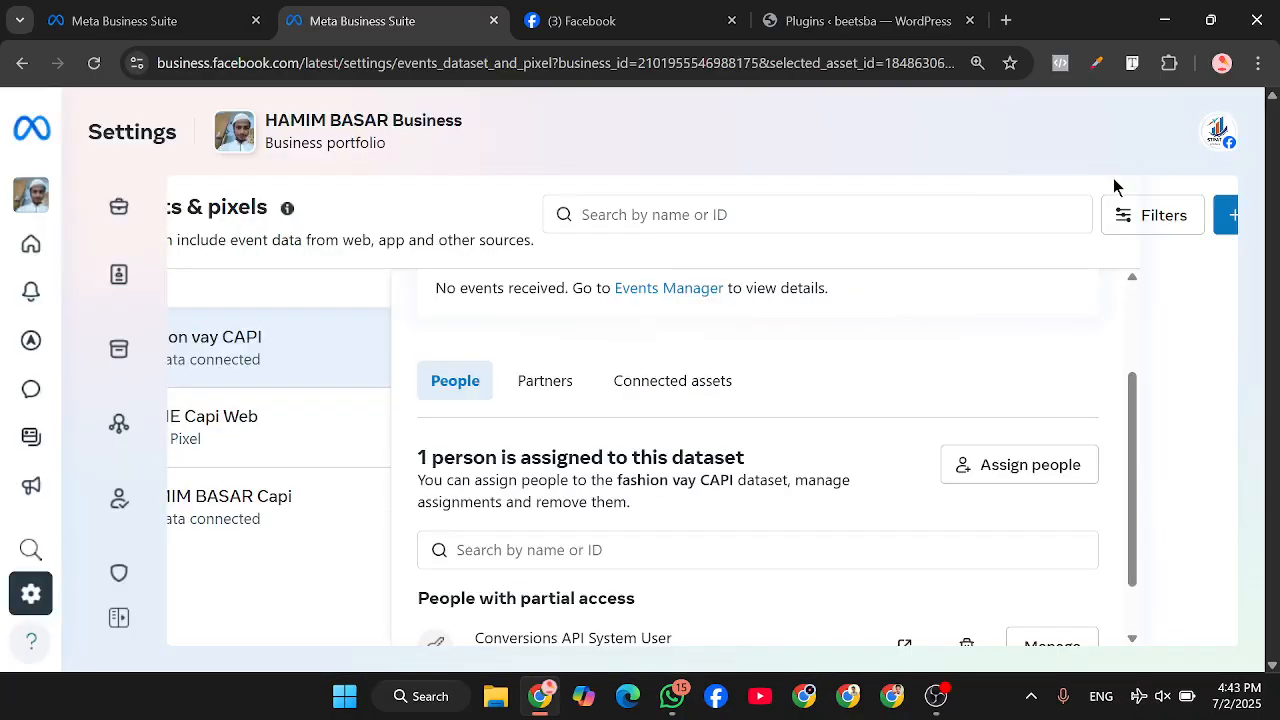
pyautogui.click(1220, 131)
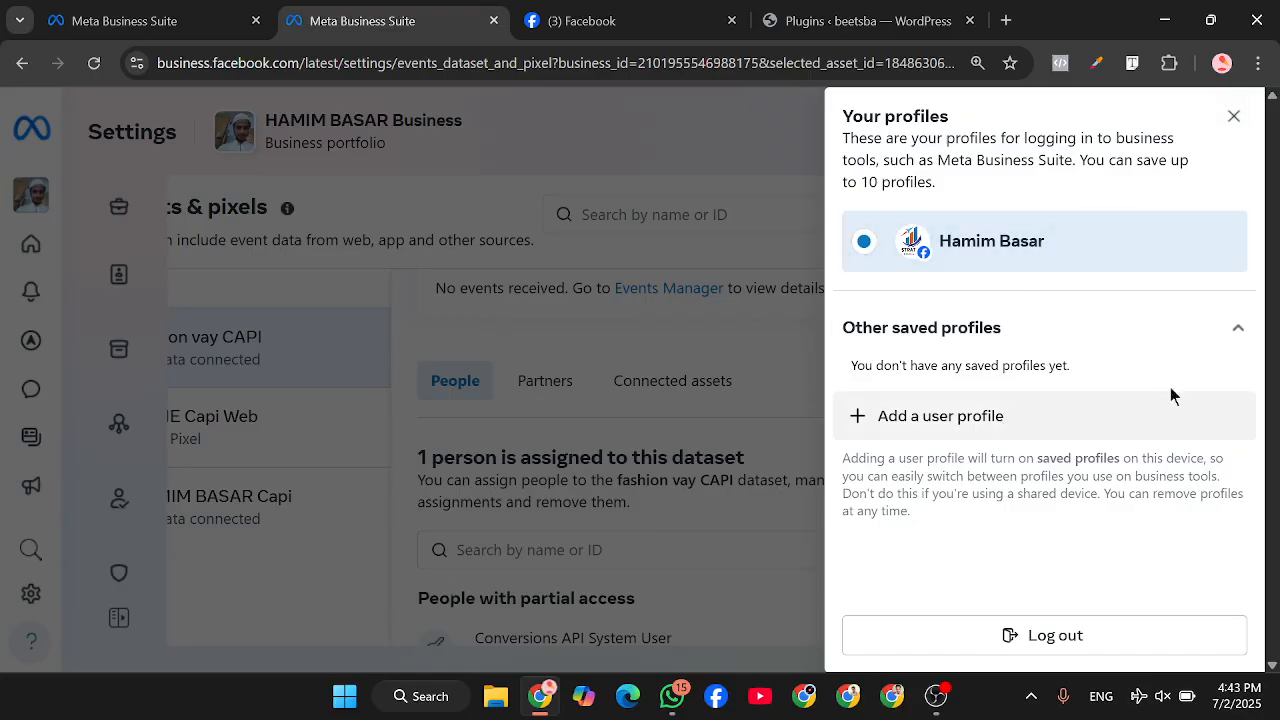
pyautogui.click(1231, 338)
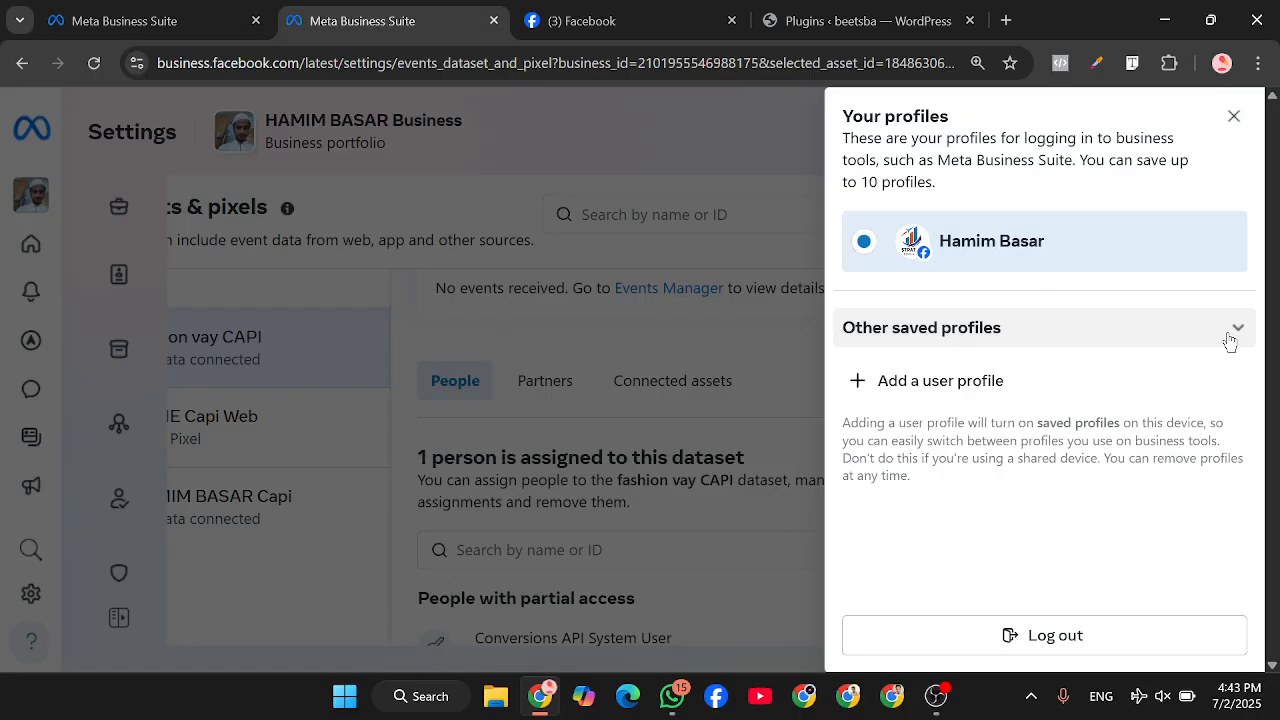
pyautogui.click(1231, 338)
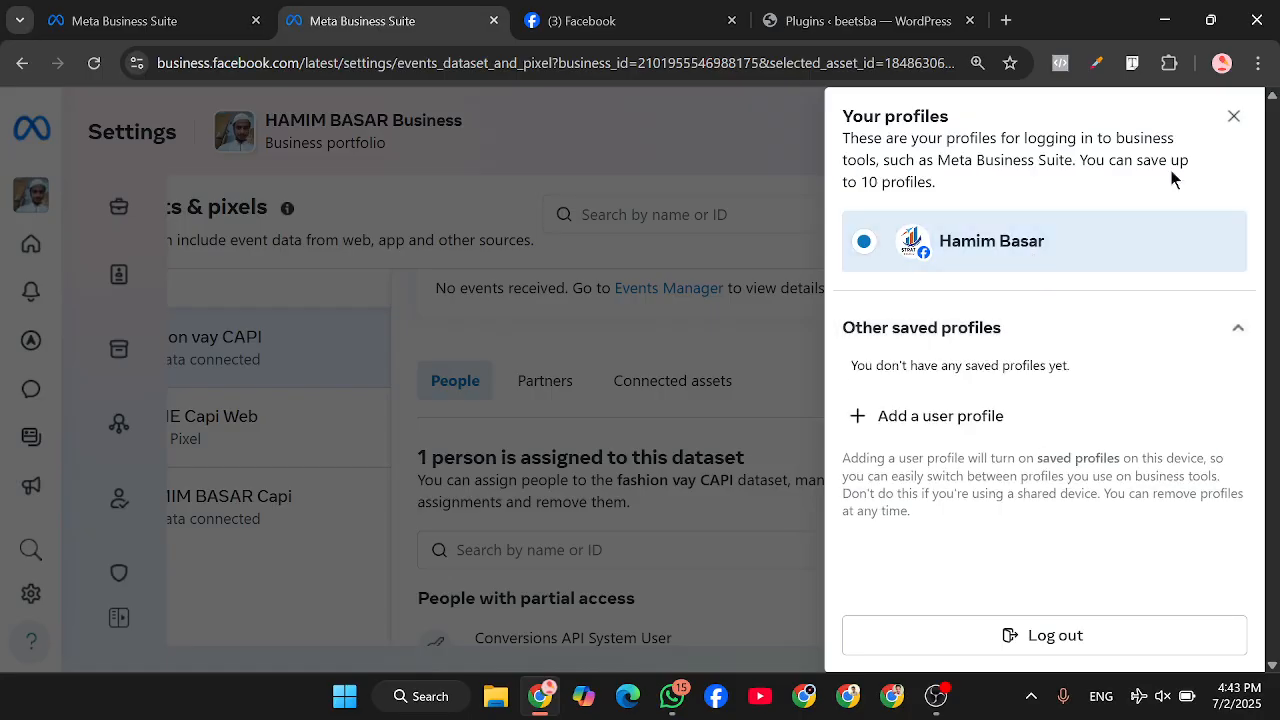
pyautogui.click(1233, 116)
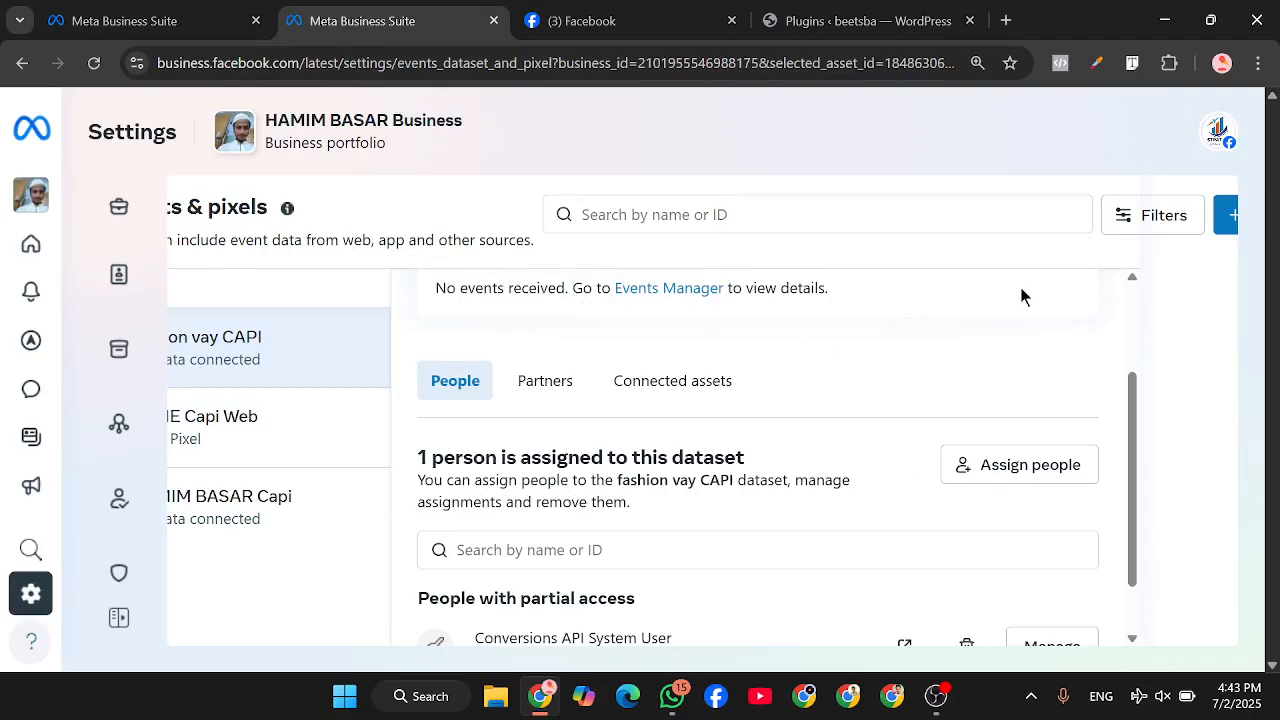
pyautogui.click(938, 697)
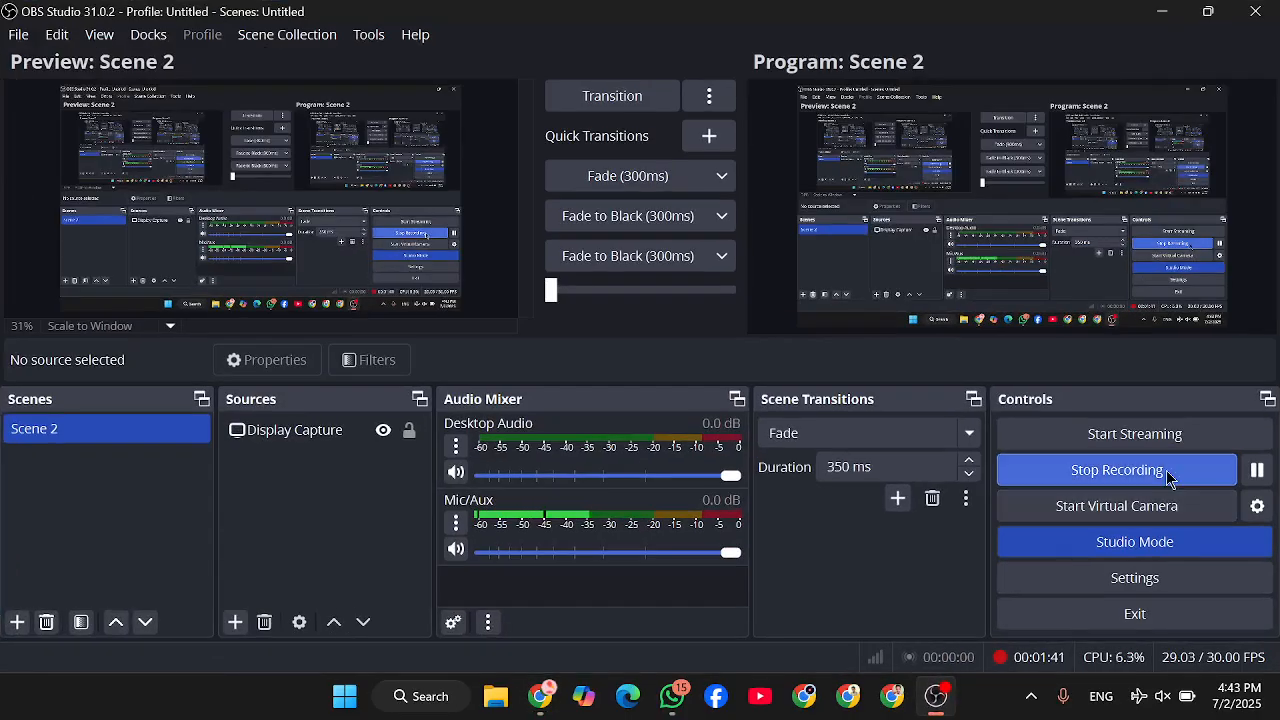
pyautogui.click(1257, 470)
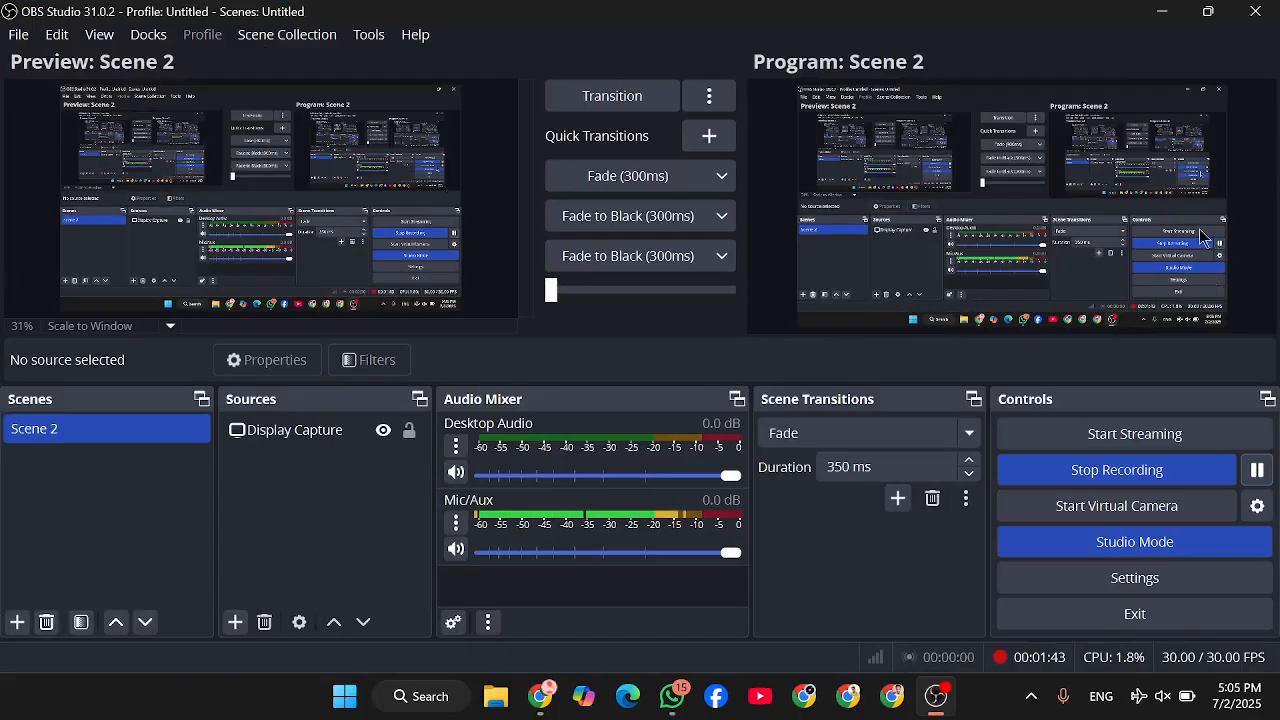
pyautogui.click(1163, 11)
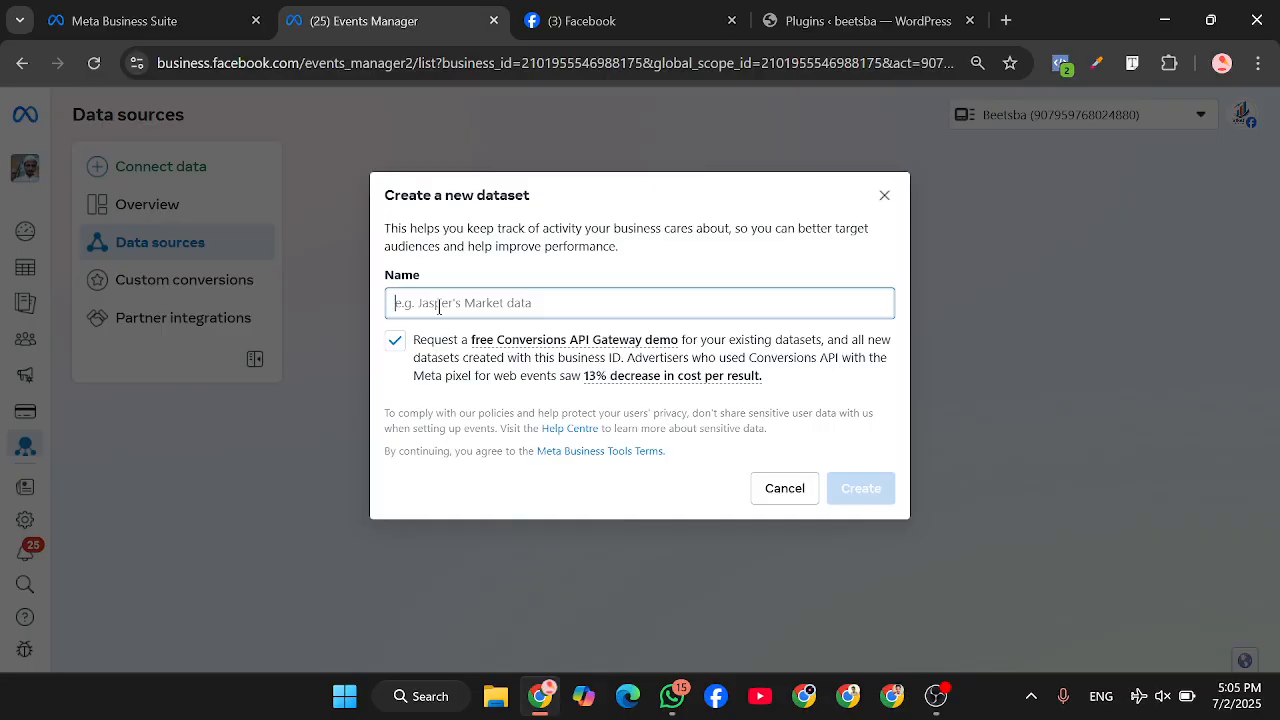
pyautogui.hotkey('ctrl', 'v')
pyautogui.doubleClick(439, 304)
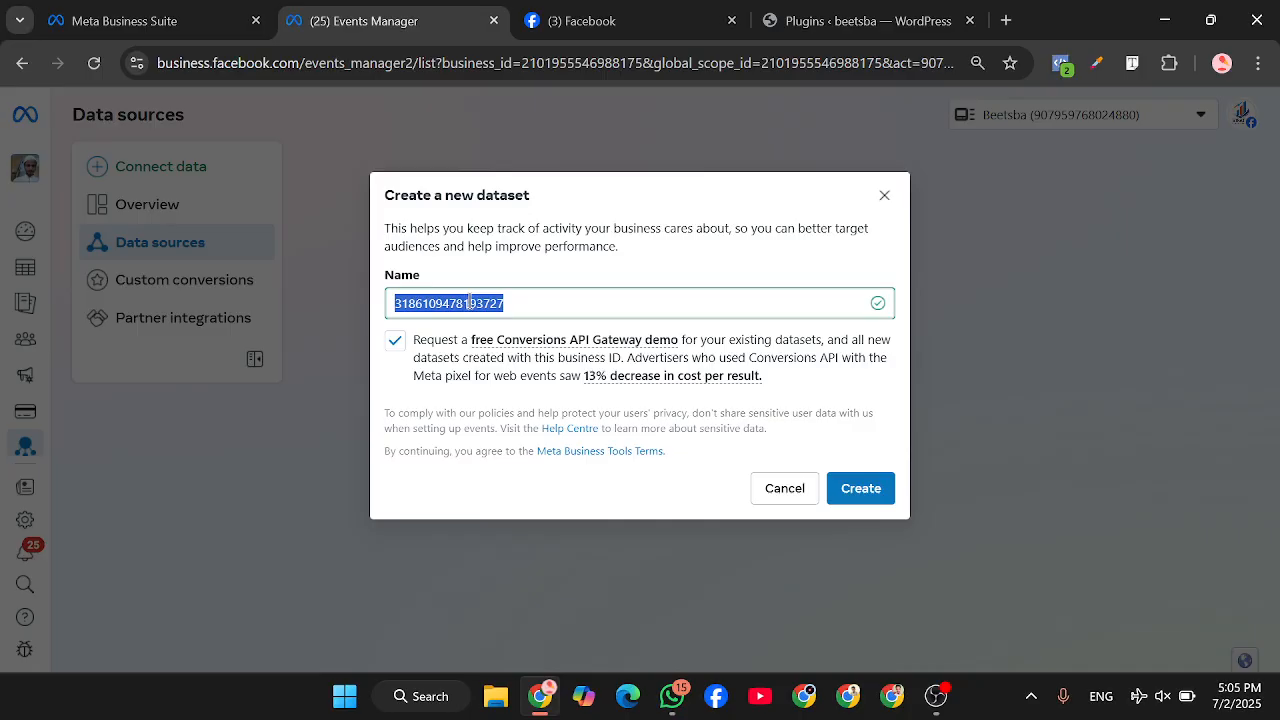
pyautogui.press('BackSpace')
# Step: Create a new dataset named "Beetsba CAPI", reusing the name from the clipboard history and keeping the Conversions API Gateway demo request
pyautogui.press('super+v')
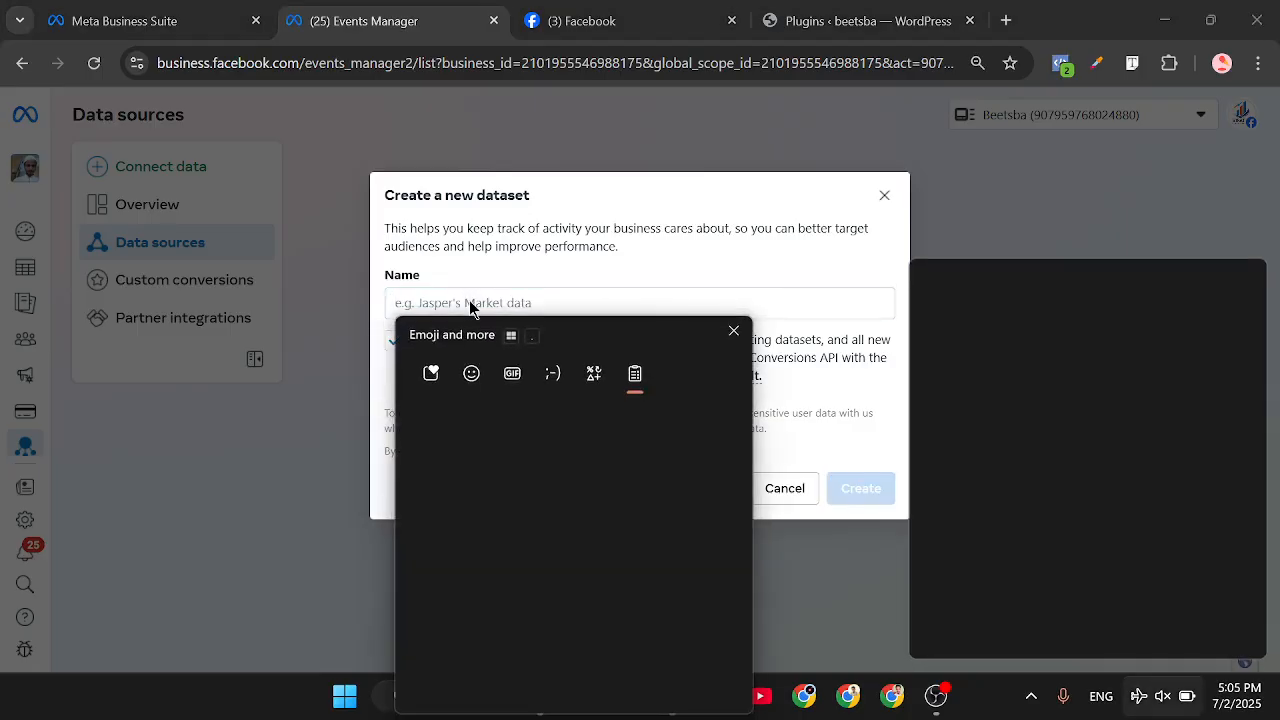
pyautogui.click(470, 302)
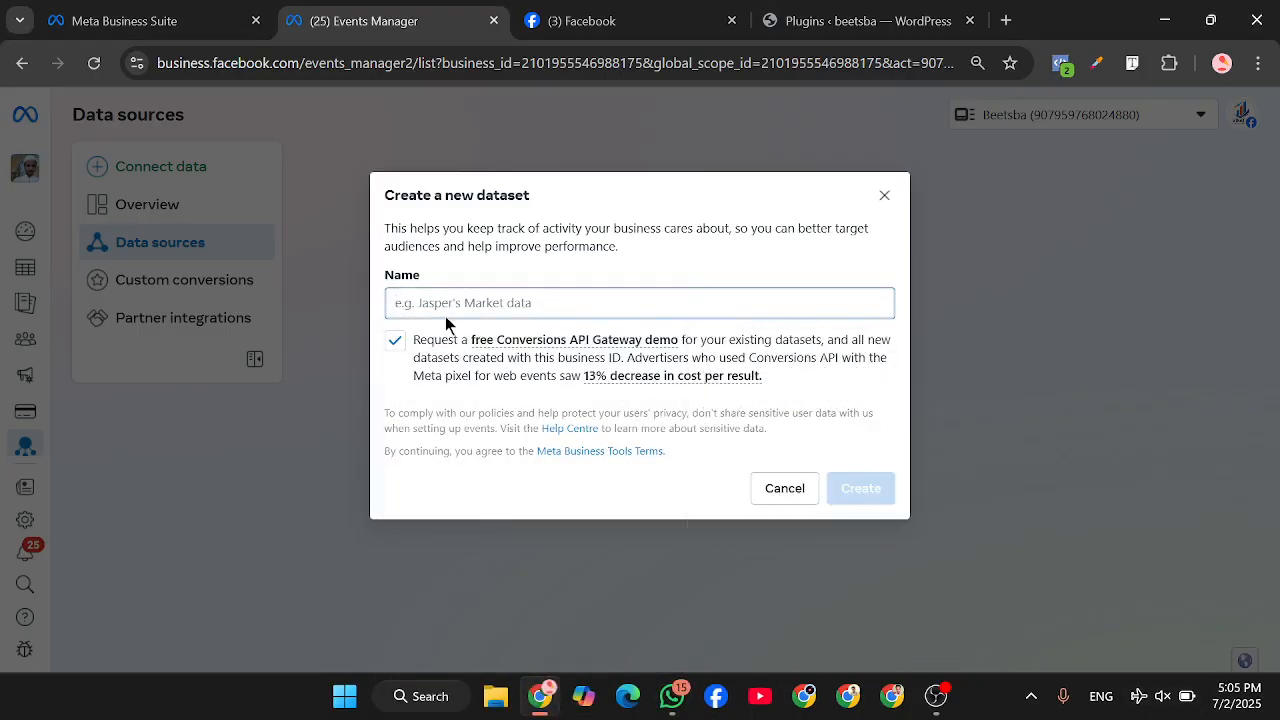
pyautogui.press('super+v')
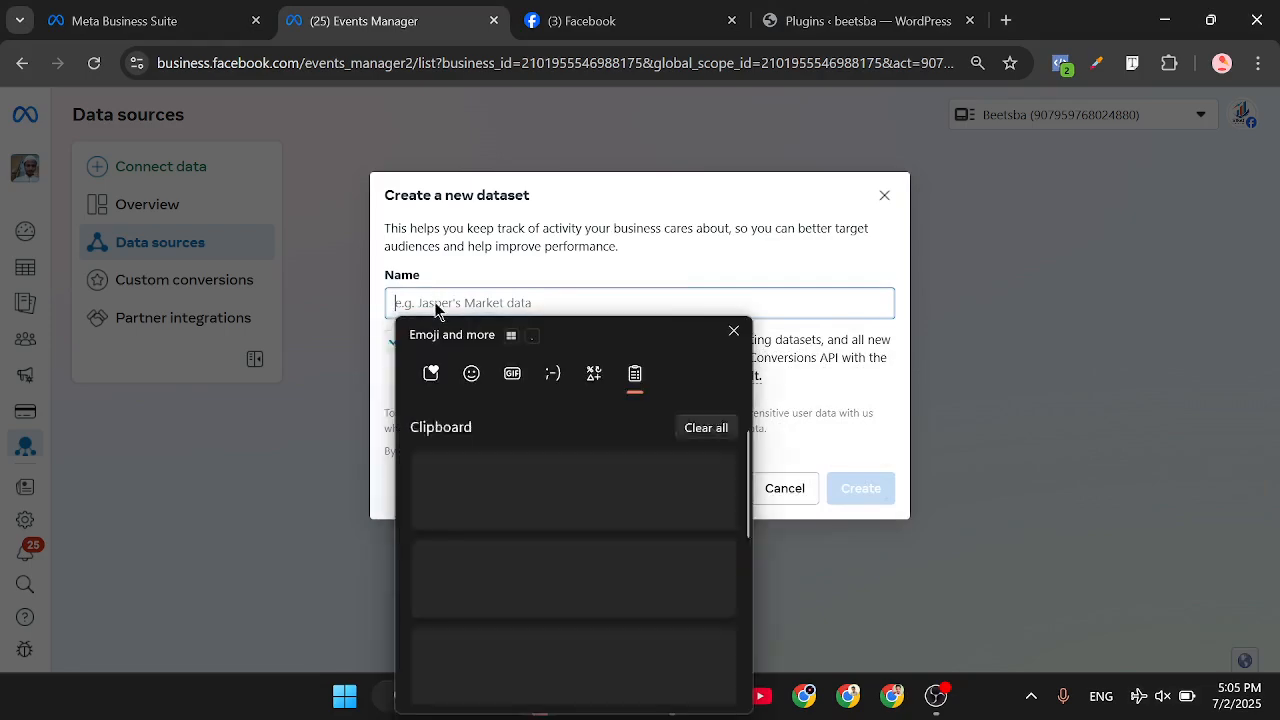
pyautogui.click(507, 568)
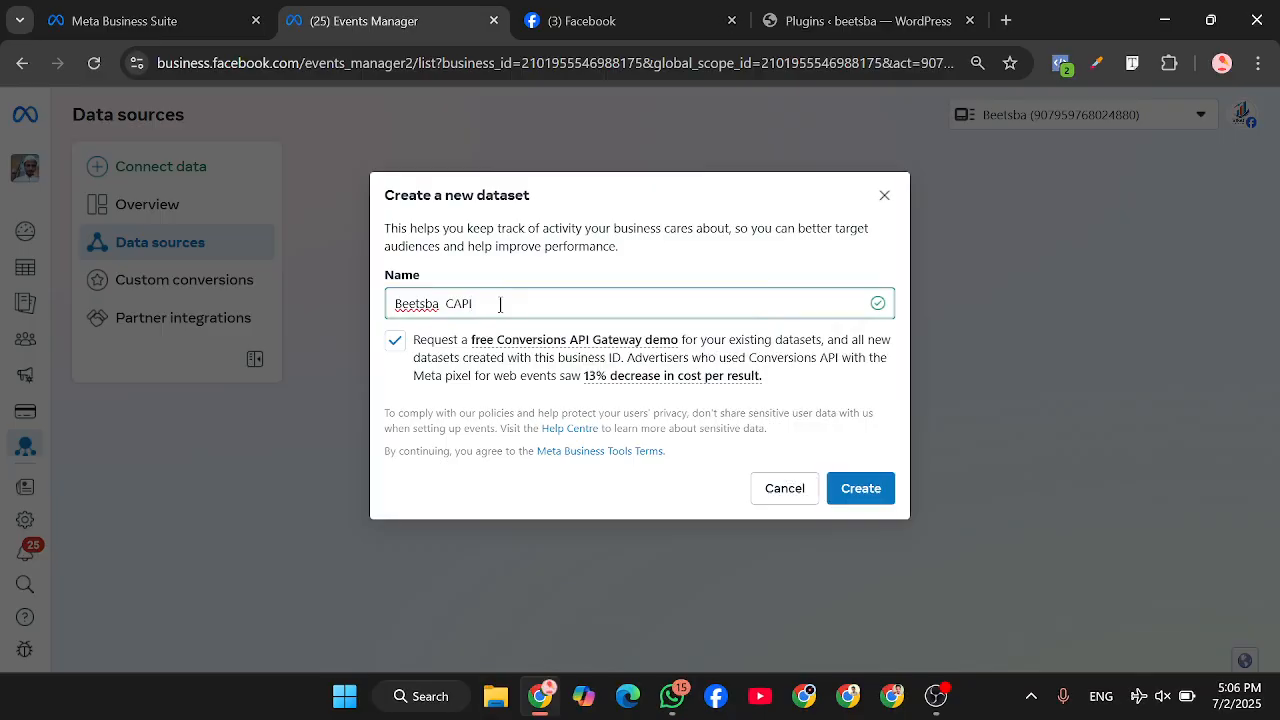
pyautogui.press('Return')
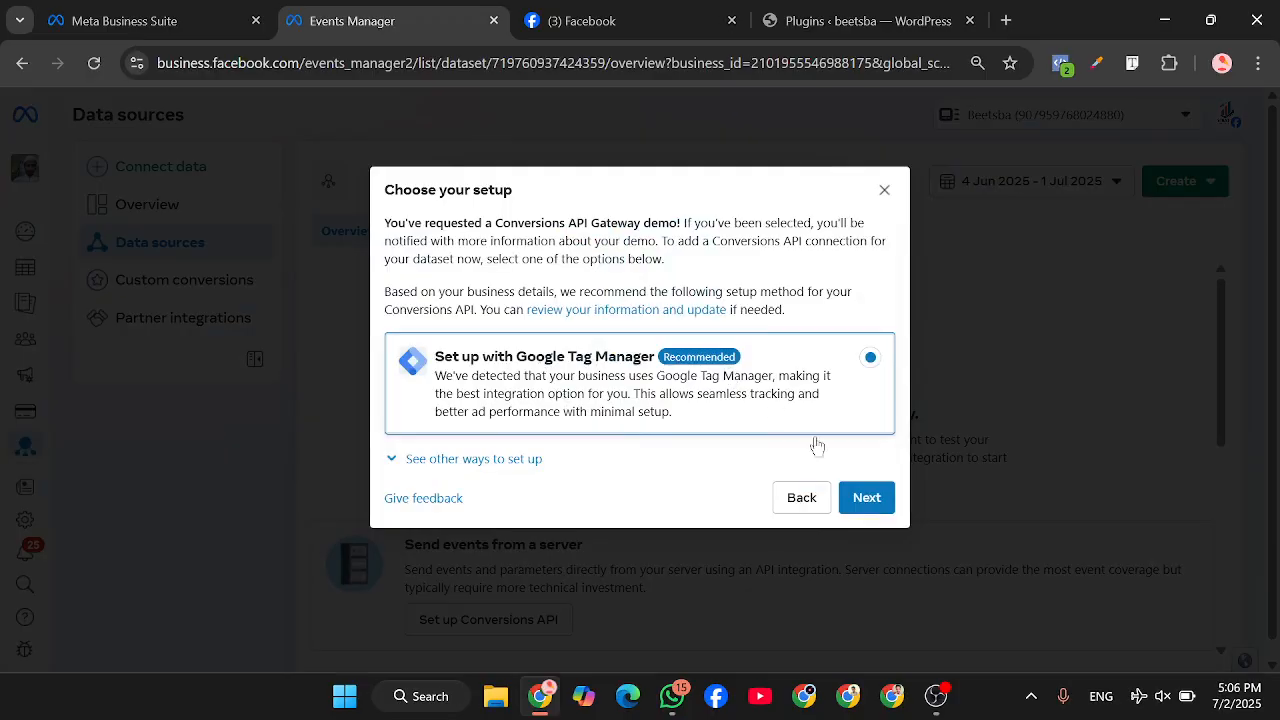
# Step: Continue with the recommended Google Tag Manager setup and view its partner integration page
pyautogui.click(865, 508)
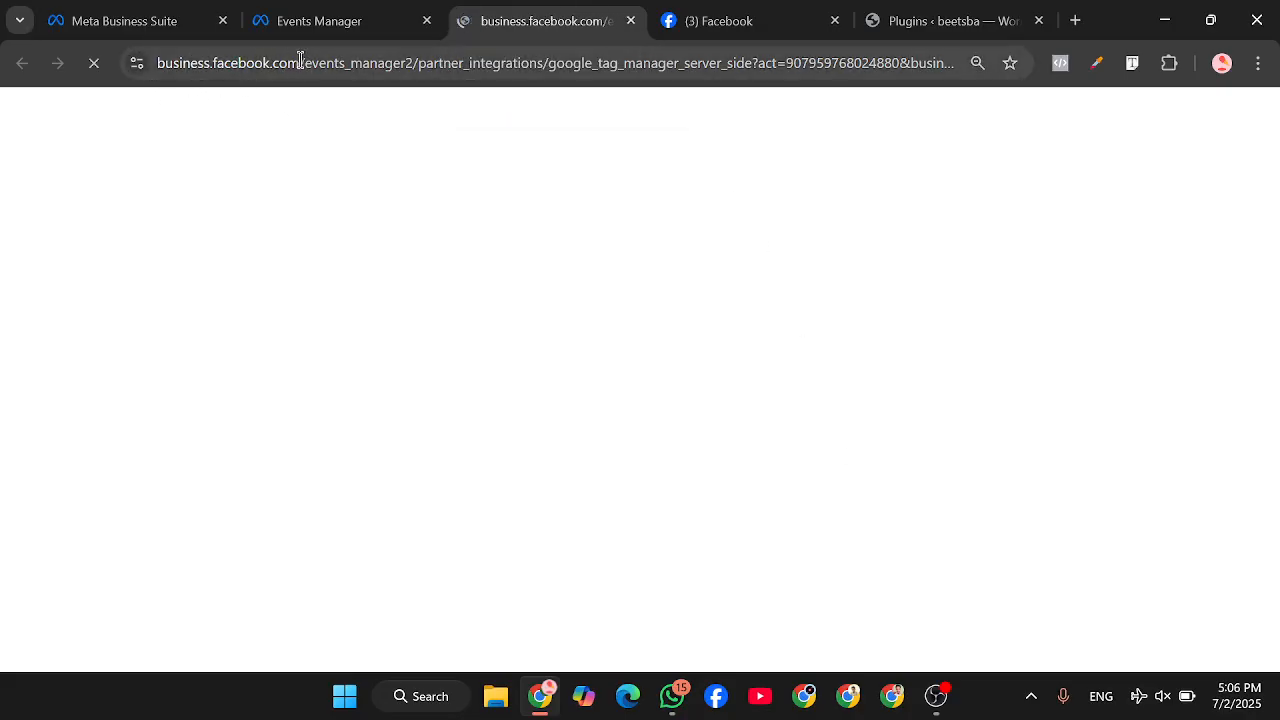
pyautogui.click(330, 15)
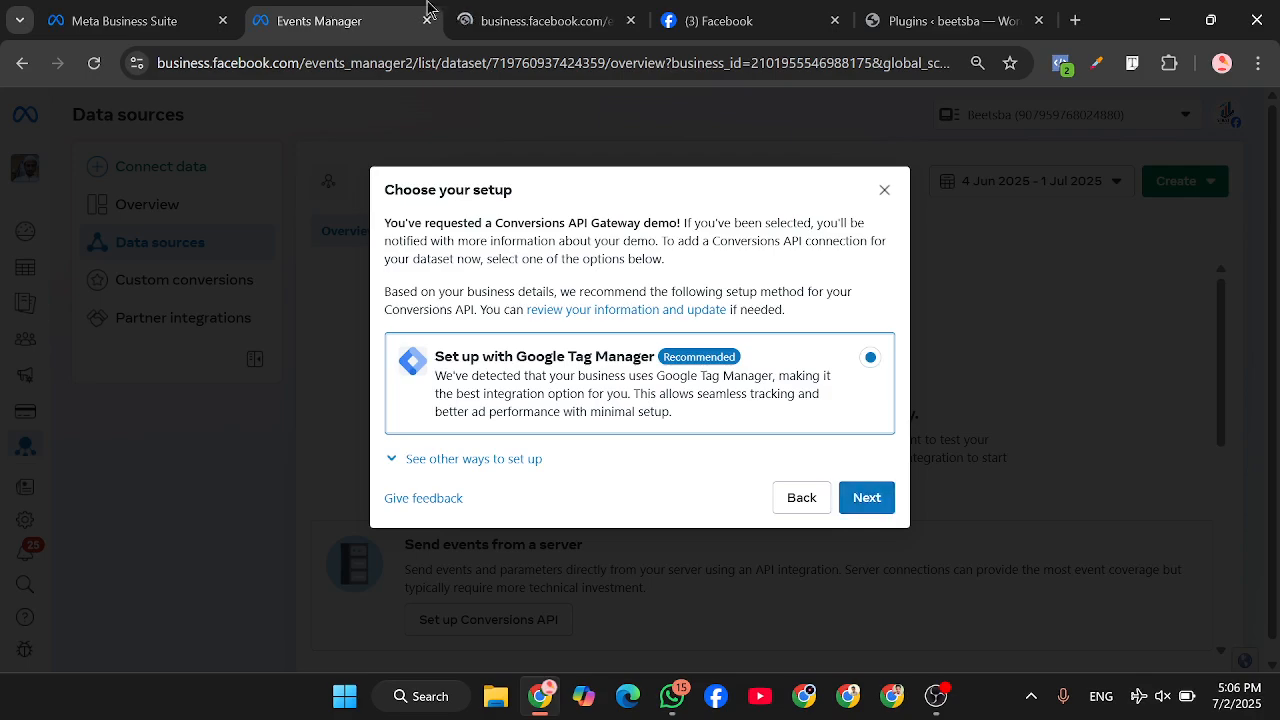
pyautogui.click(541, 10)
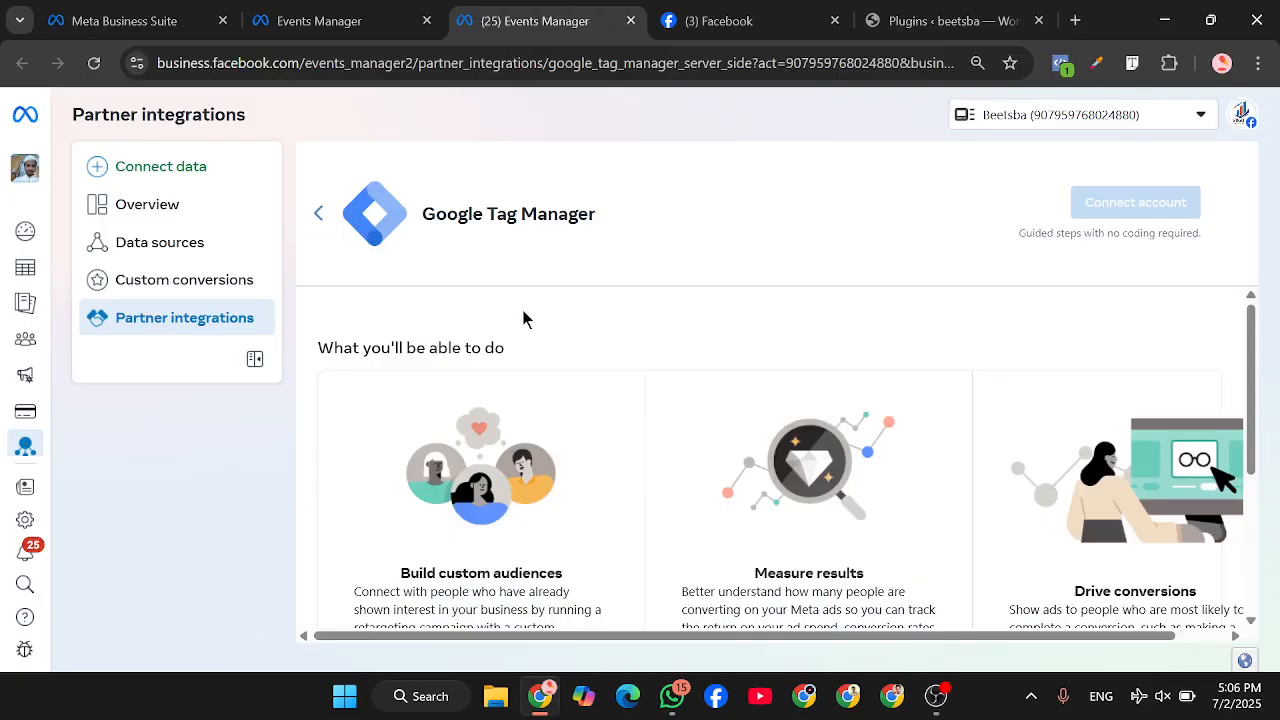
# Step: Open the Beetsba CAPI dataset under Data sources and select its ID in the page address
pyautogui.click(206, 220)
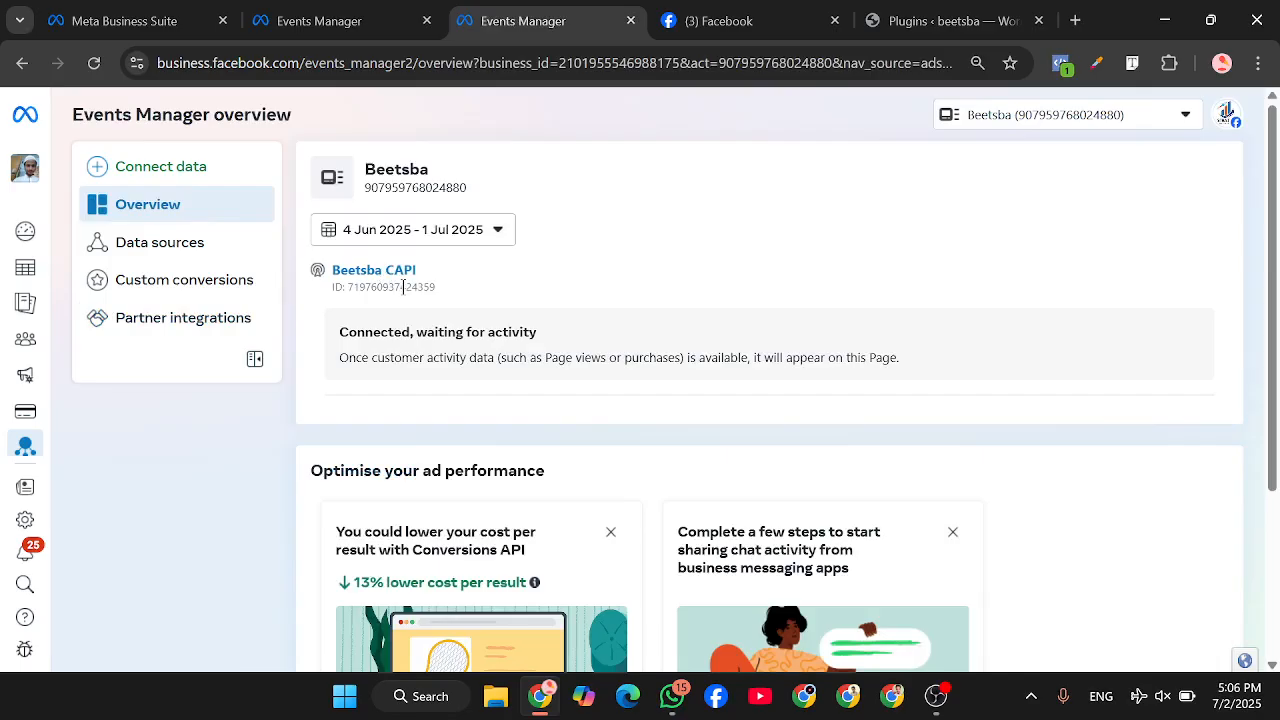
pyautogui.click(174, 249)
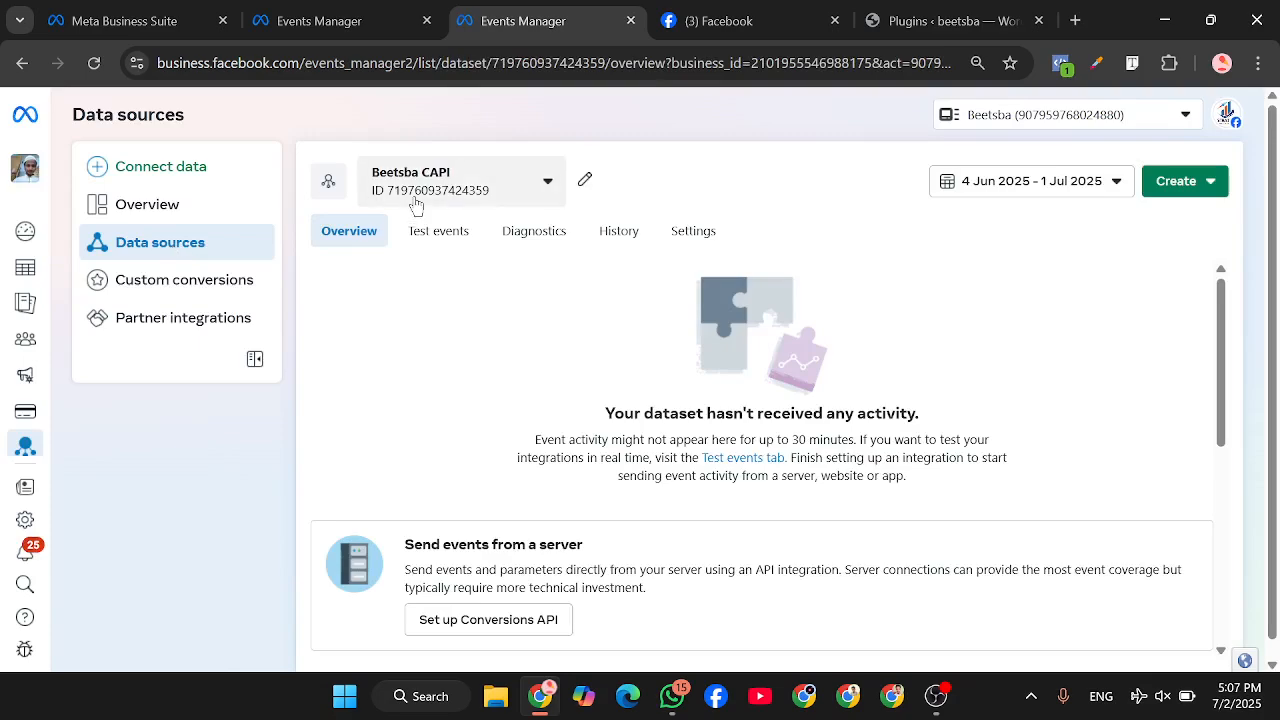
pyautogui.click(416, 205)
pyautogui.click(421, 200)
pyautogui.doubleClick(510, 60)
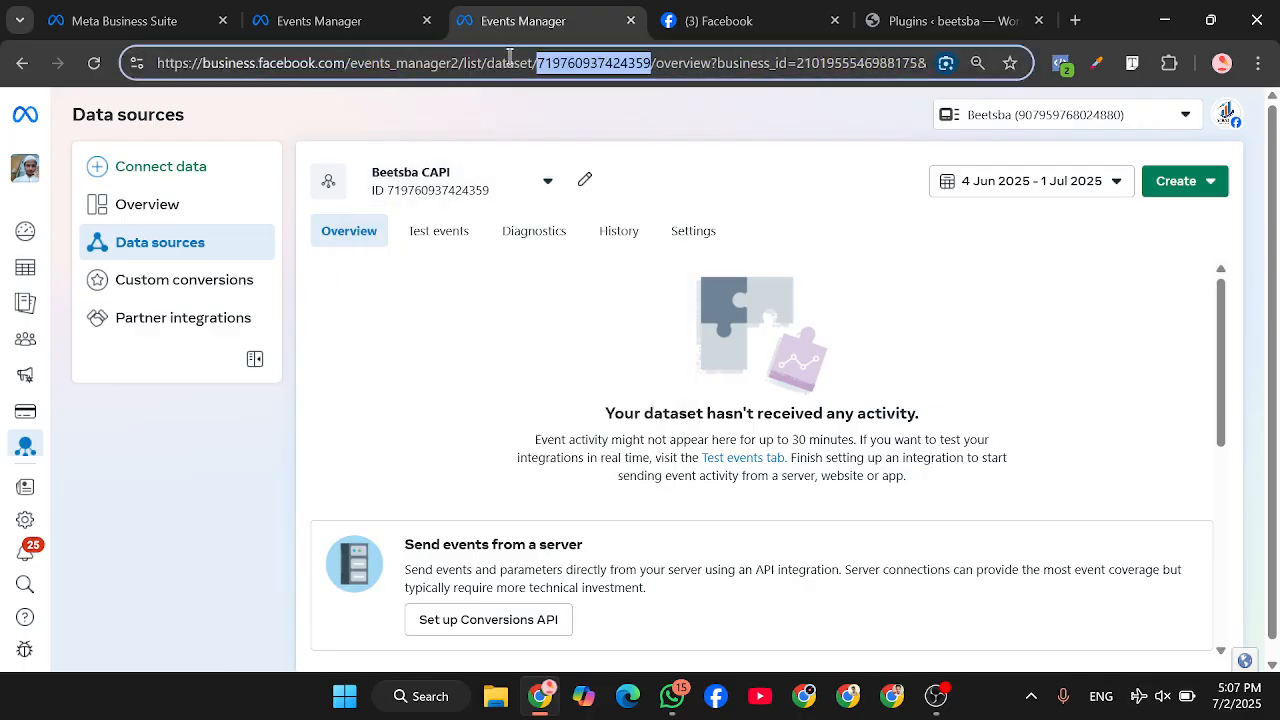
# Step: Open the Beetsba CAPI dataset's settings and copy its dataset ID to the clipboard
pyautogui.click(678, 248)
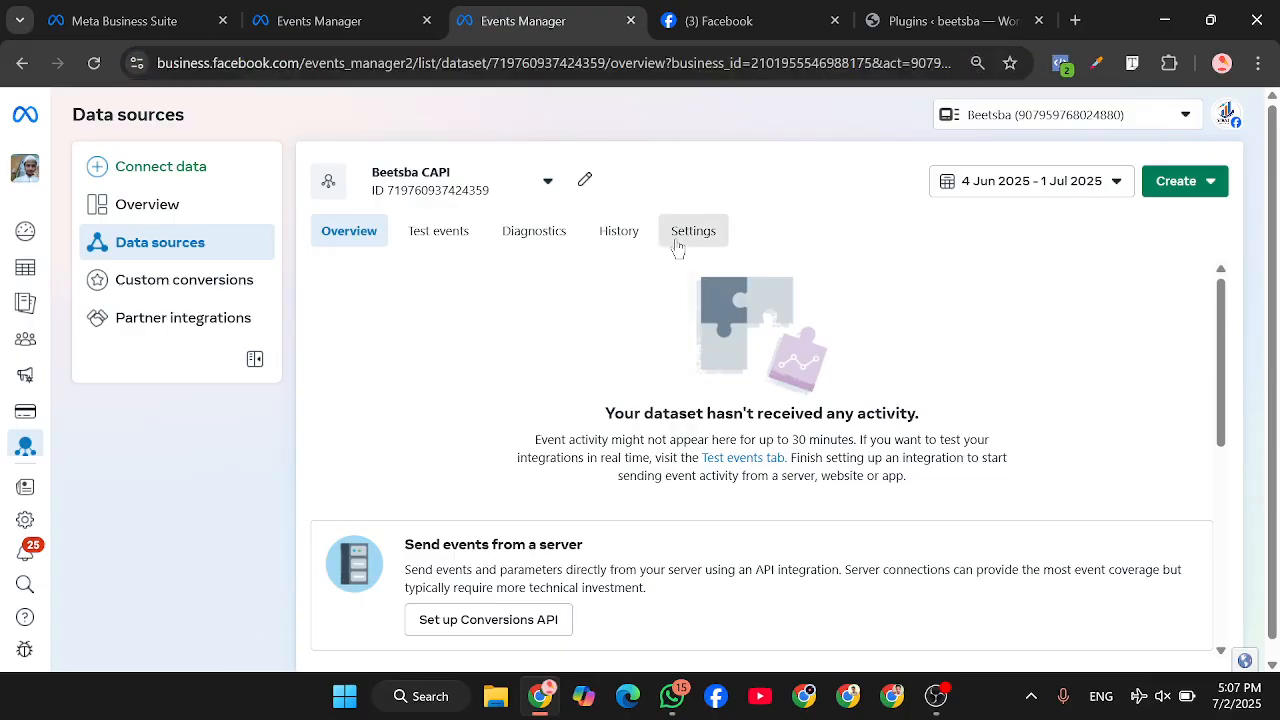
pyautogui.click(678, 245)
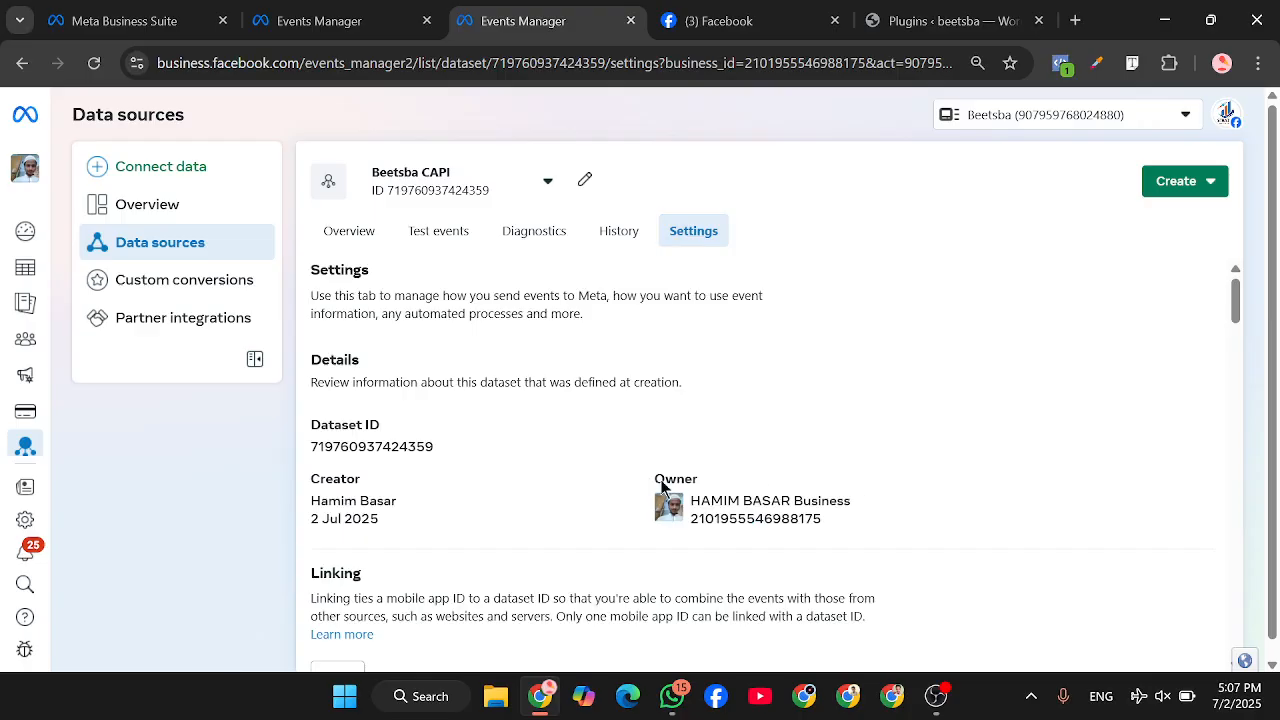
pyautogui.moveTo(646, 477); pyautogui.dragTo(715, 472)
pyautogui.click(375, 456)
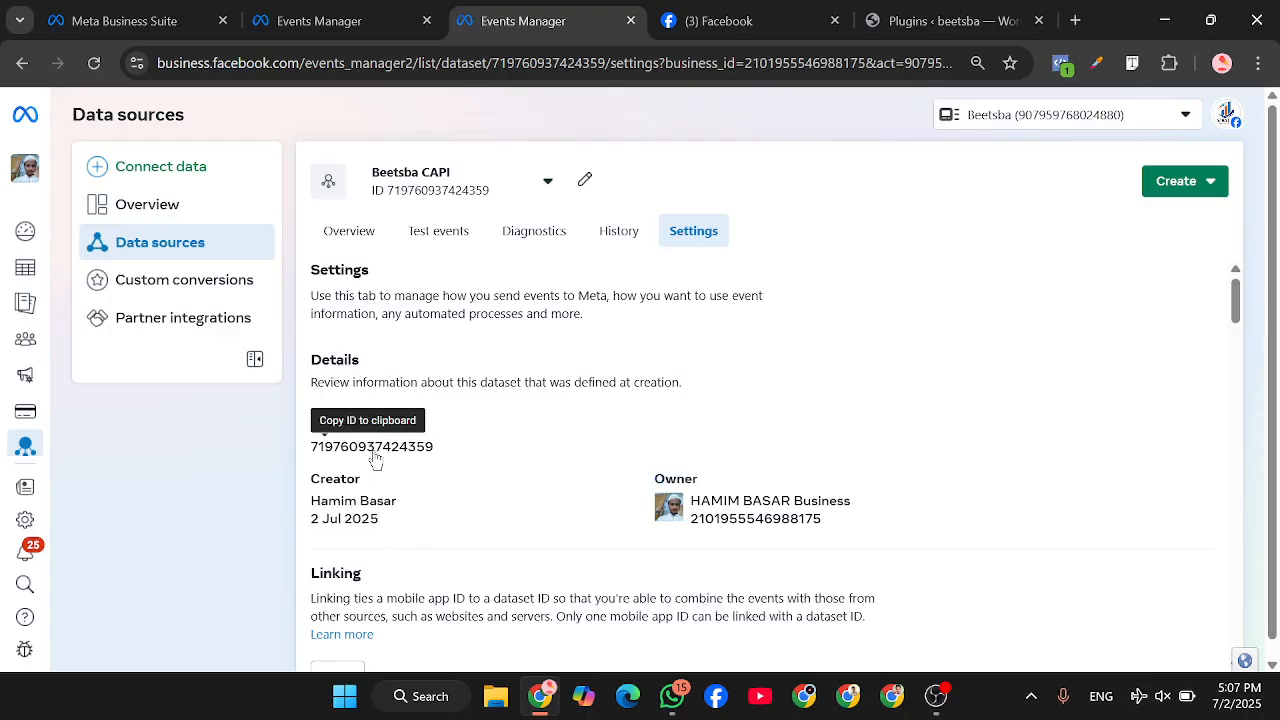
# Step: Look over the dataset's linking and sharing settings, and close the duplicate Events Manager tab showing the setup dialog
pyautogui.scroll(-3, 437, 378)
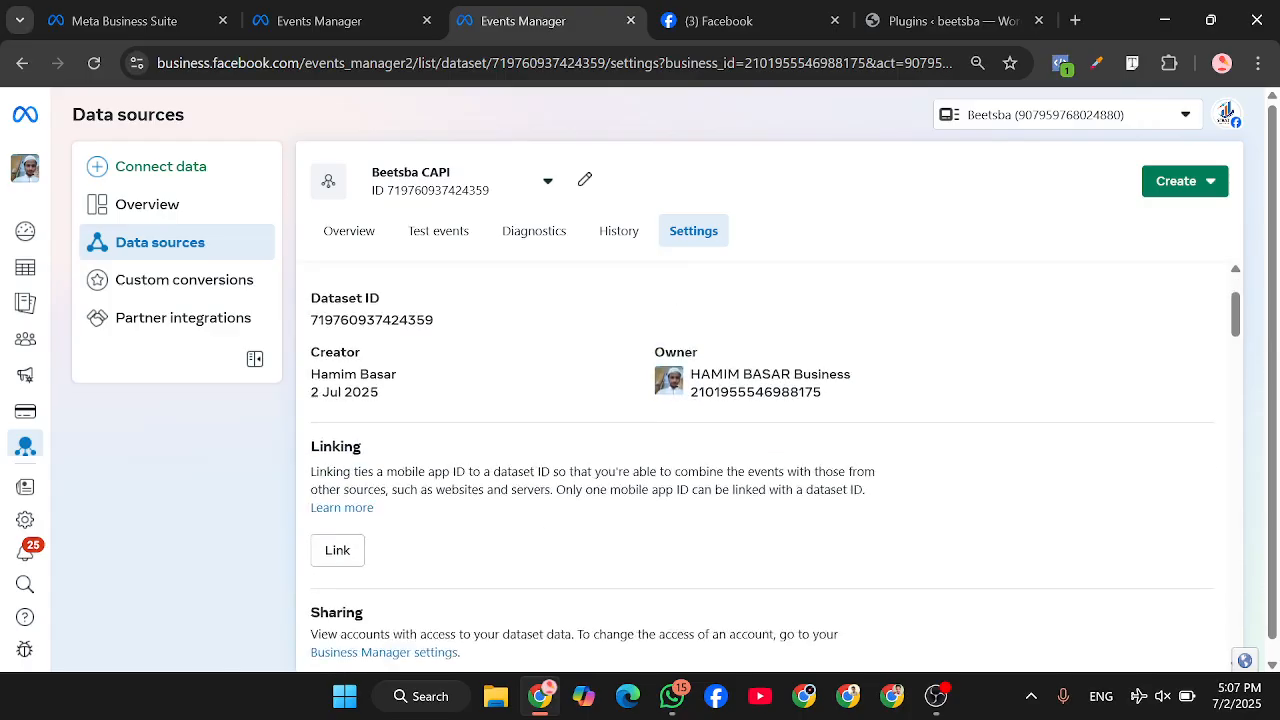
pyautogui.scroll(-1, 762, 472)
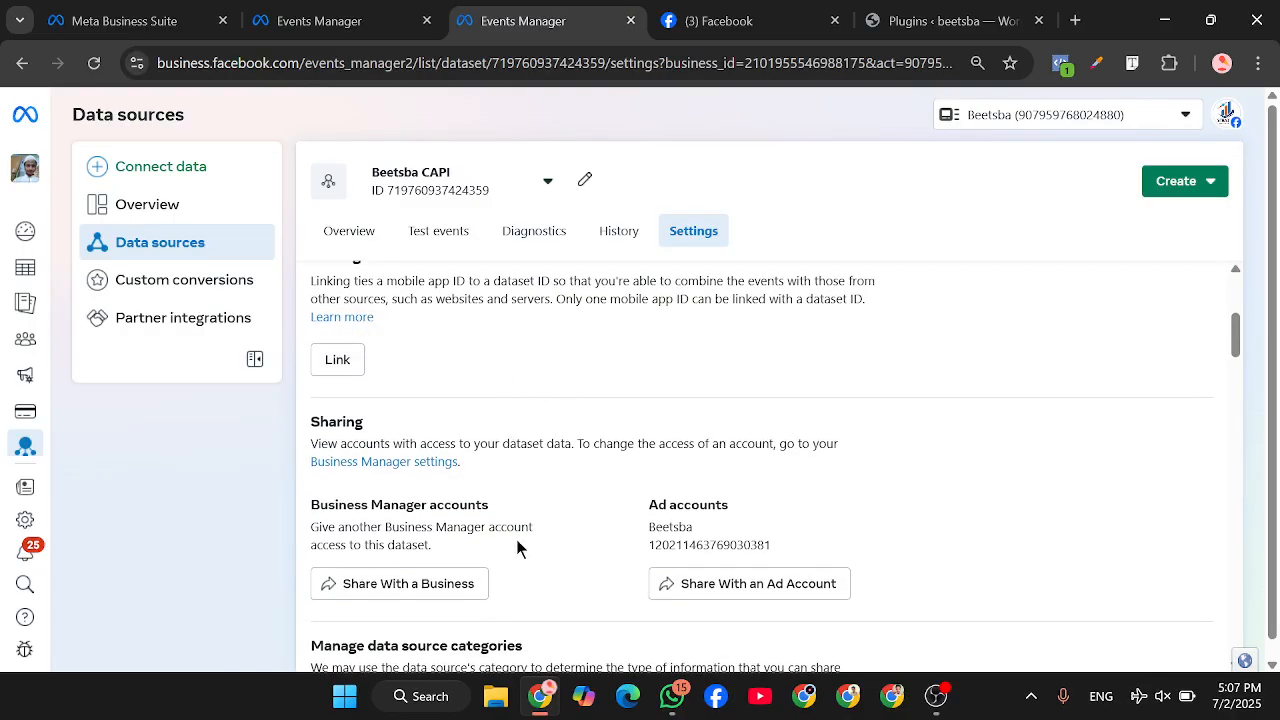
pyautogui.click(183, 24)
pyautogui.click(300, 20)
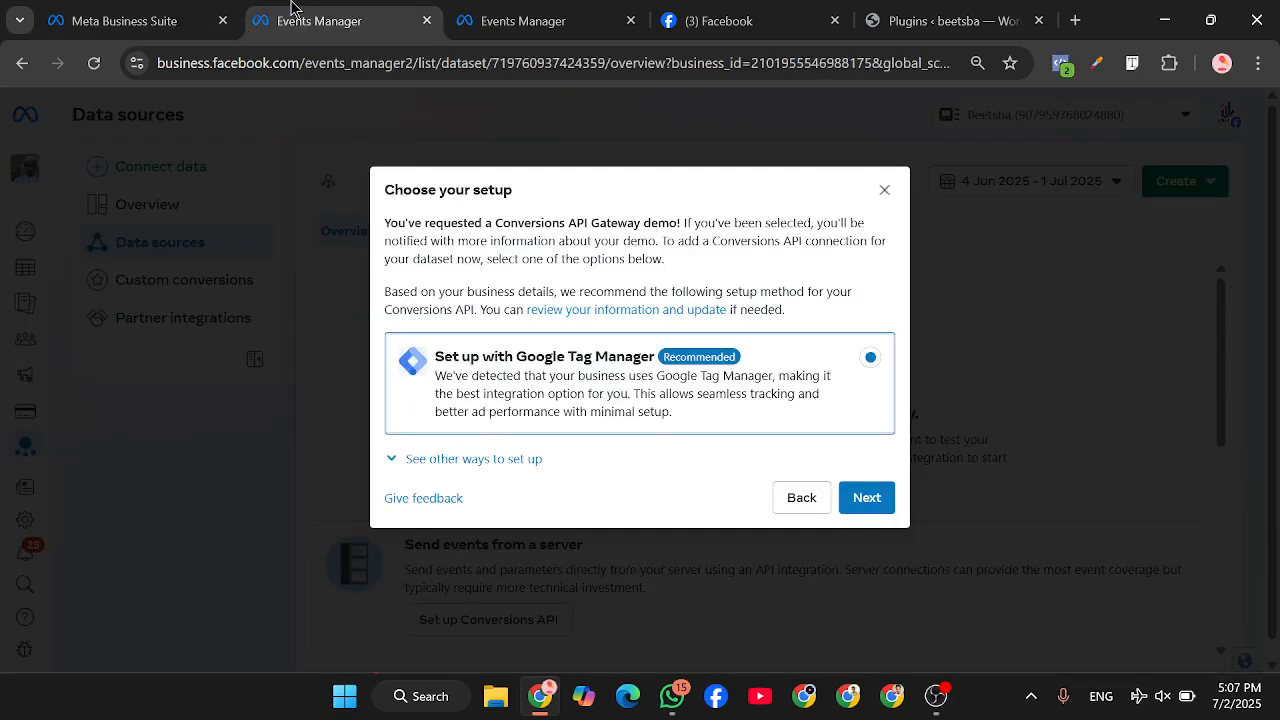
pyautogui.click(426, 21)
# Step: From the WordPress admin, open the beetsba.com storefront in a new tab and check it with Meta Pixel Helper
pyautogui.click(728, 16)
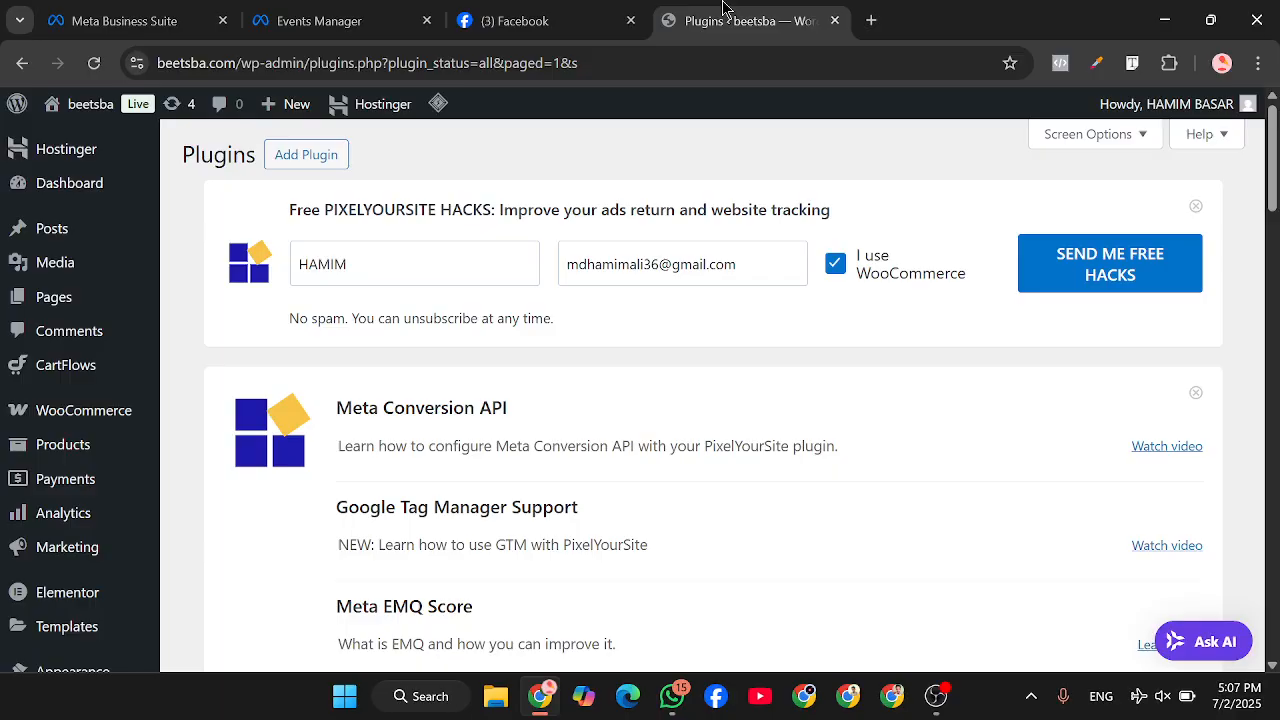
pyautogui.rightClick(88, 115)
pyautogui.click(140, 136)
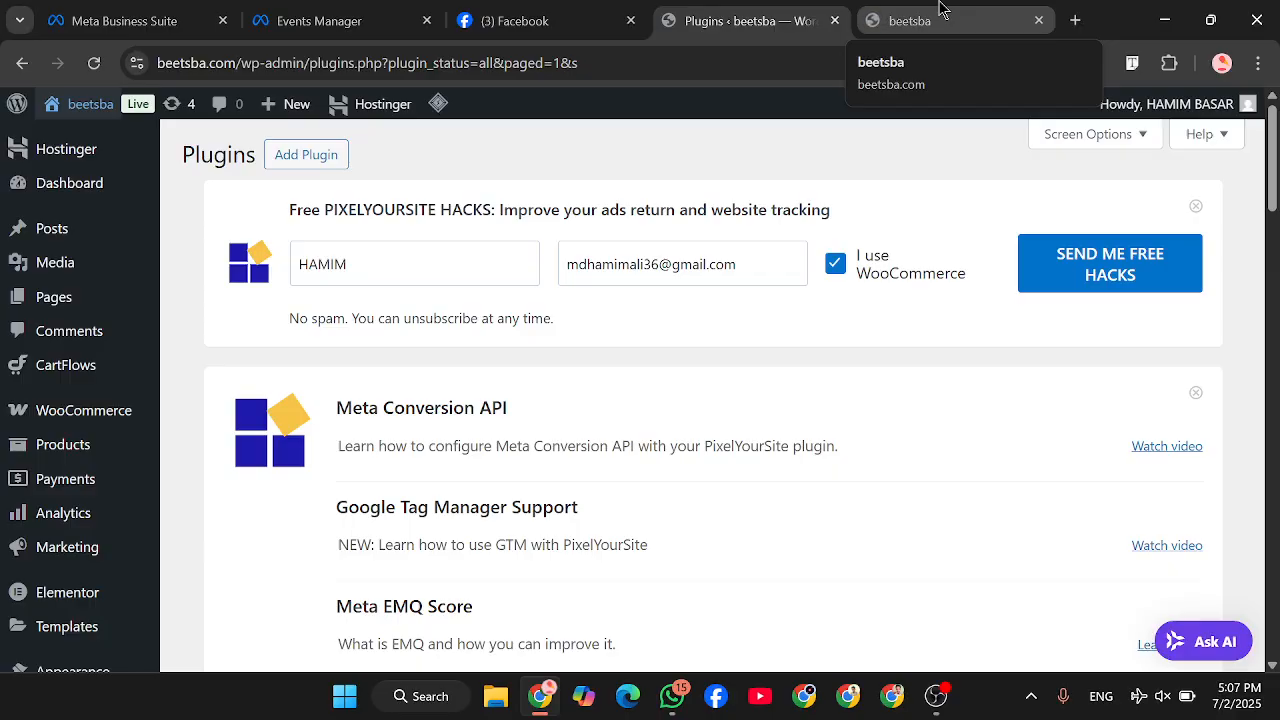
pyautogui.click(940, 14)
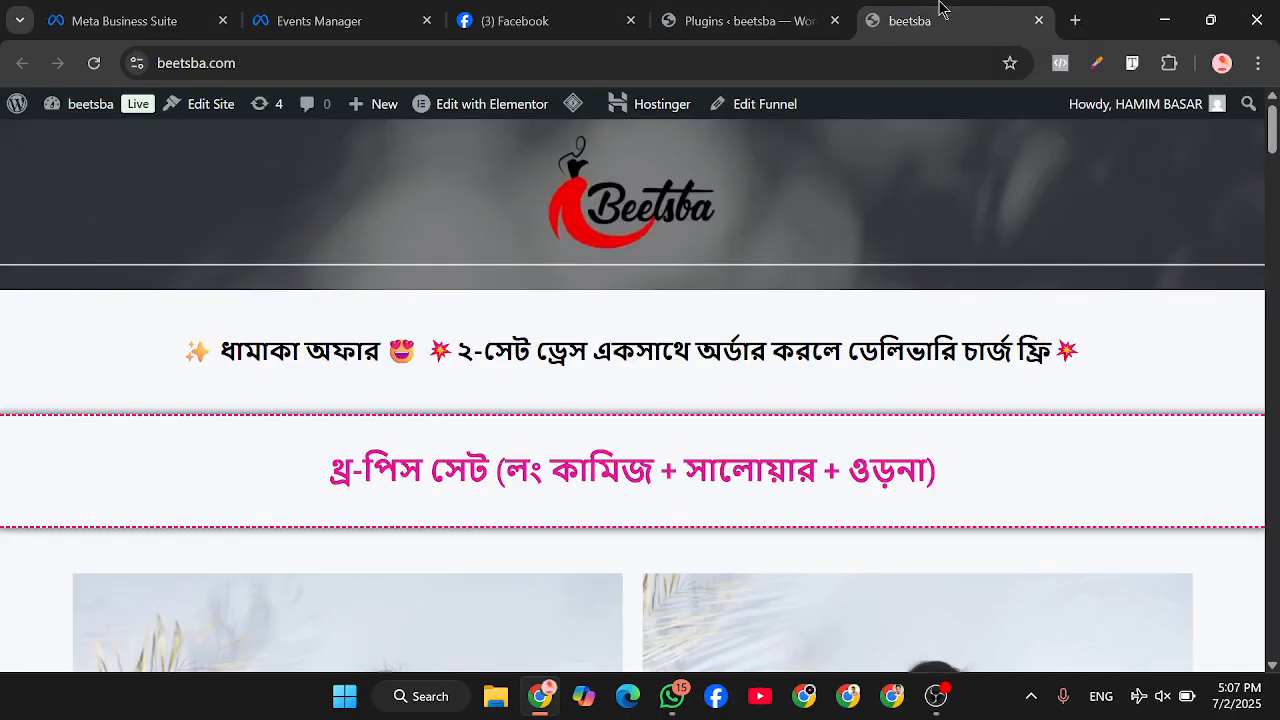
pyautogui.moveTo(1270, 125)
pyautogui.mouseDown()
pyautogui.moveTo(1273, 515)
pyautogui.moveTo(1270, 130)
pyautogui.mouseUp()
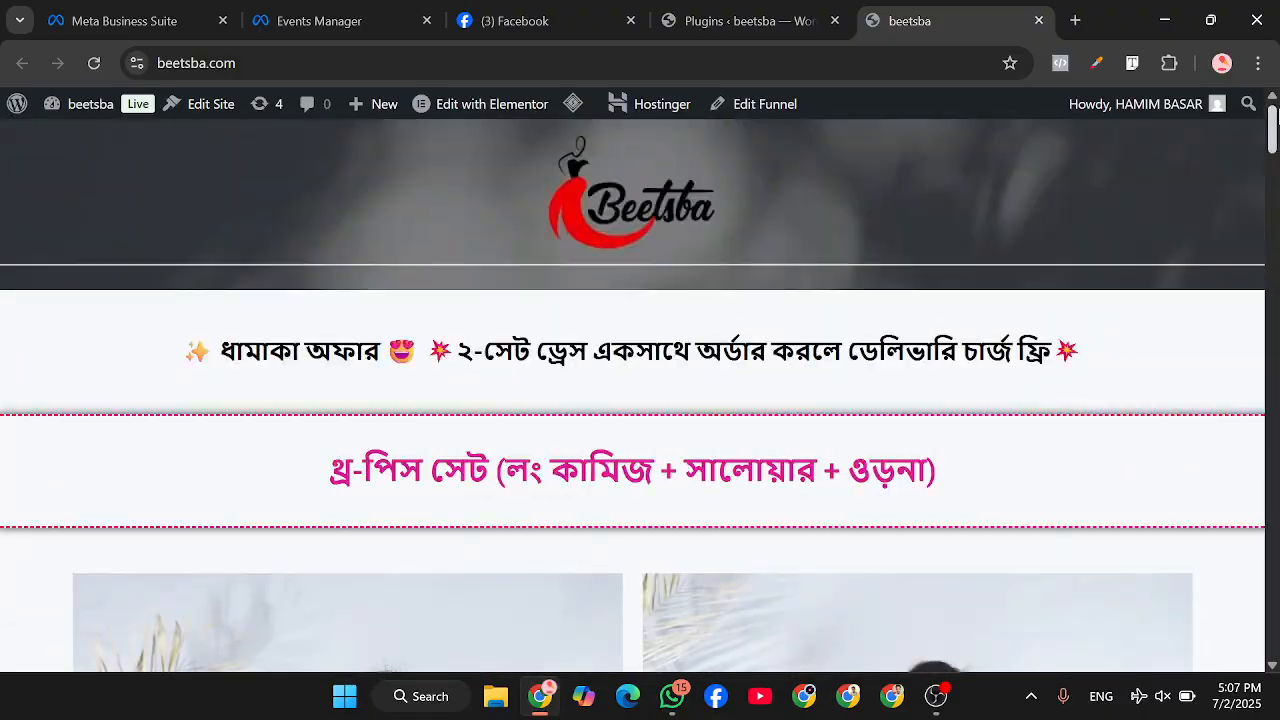
pyautogui.click(1060, 62)
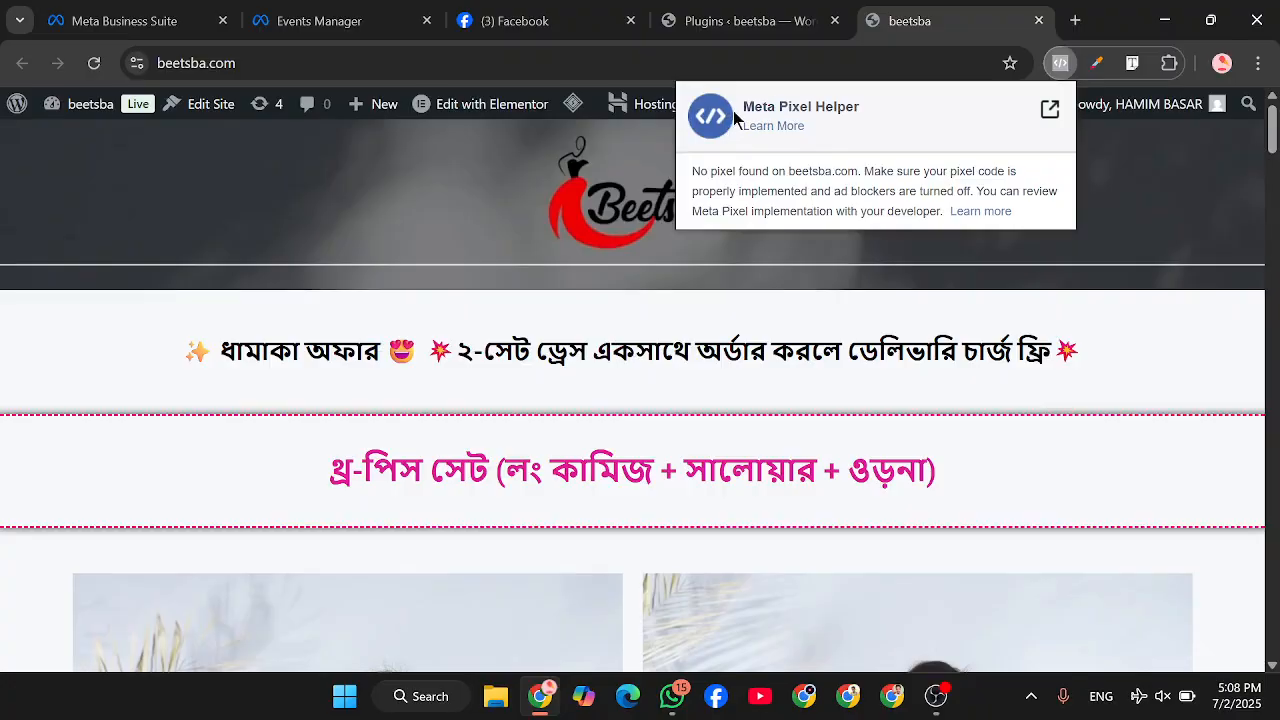
pyautogui.moveTo(842, 106); pyautogui.dragTo(880, 86)
pyautogui.click(880, 92)
# Step: Return to the WordPress plugins page and open the PixelYourSite plugin's dashboard
pyautogui.click(781, 10)
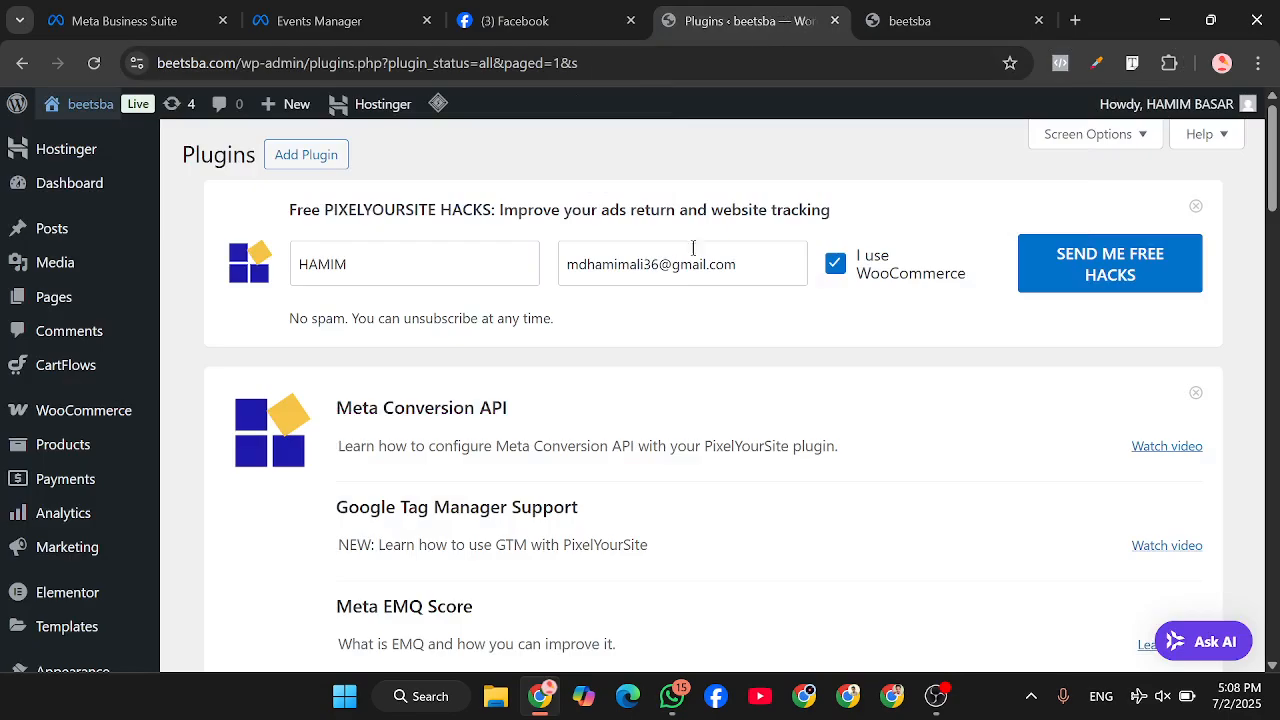
pyautogui.scroll(-3, 606, 391)
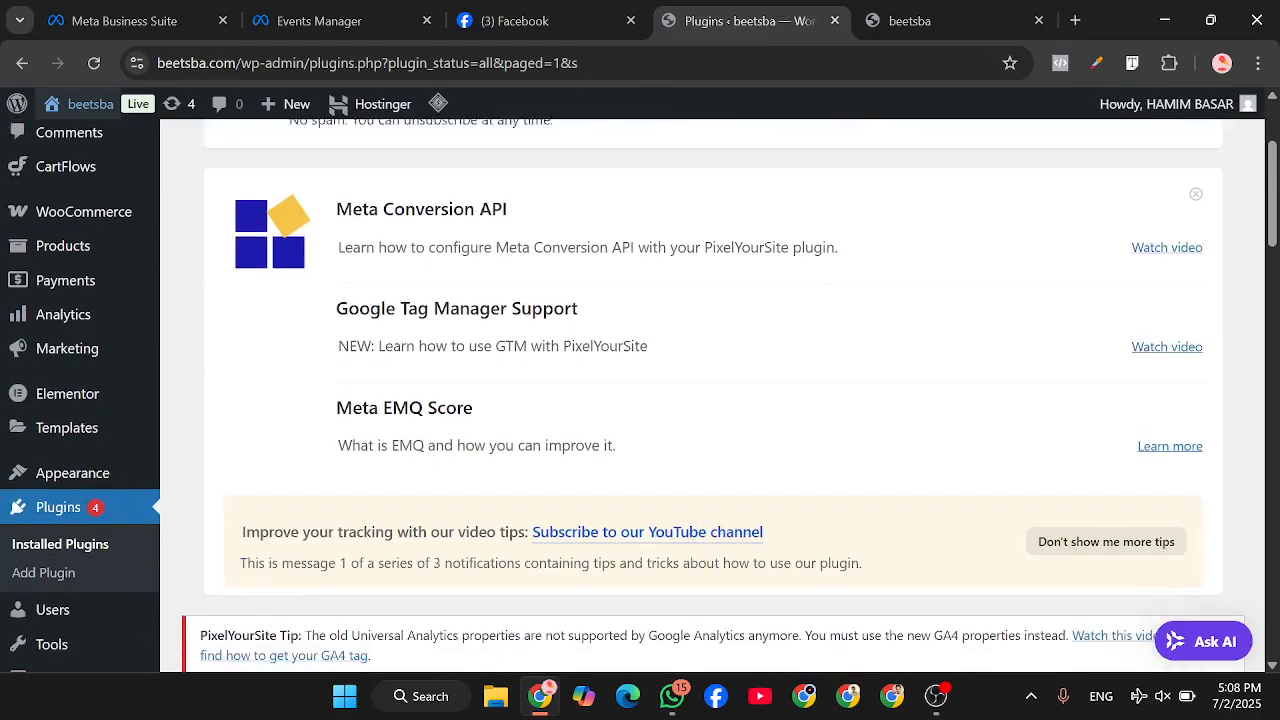
pyautogui.scroll(-2, 640, 395)
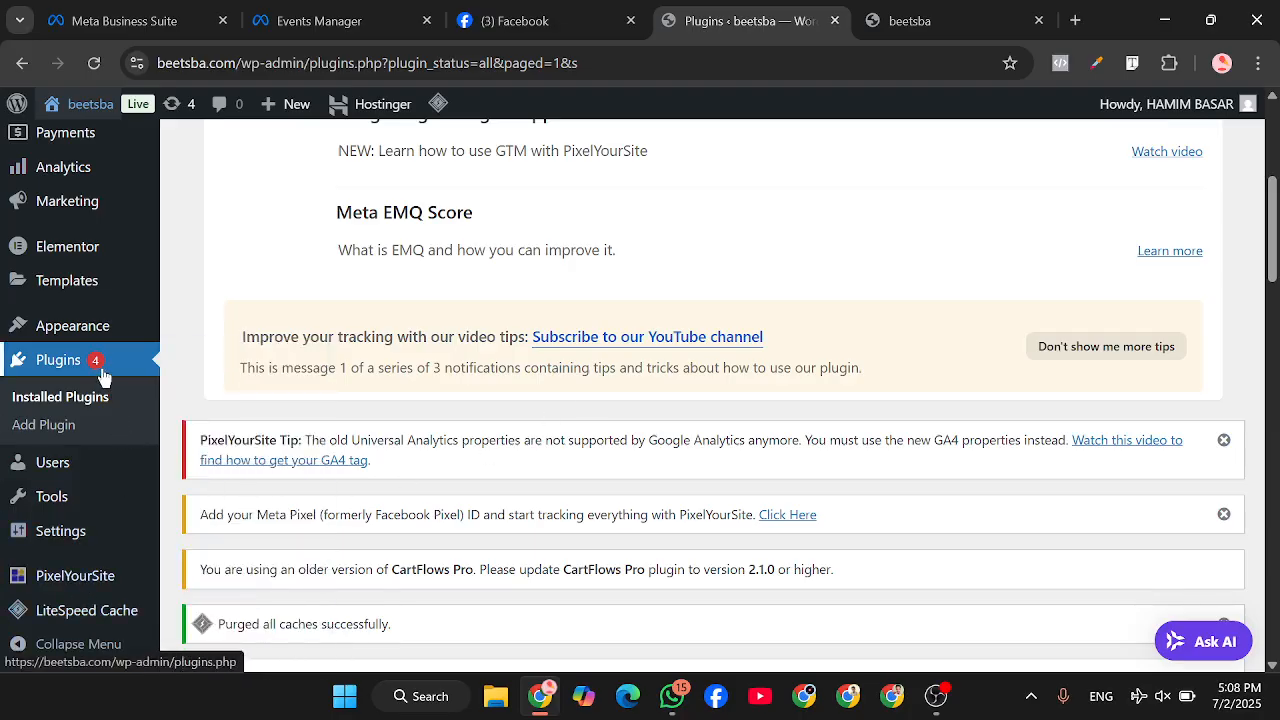
pyautogui.moveTo(85, 597)
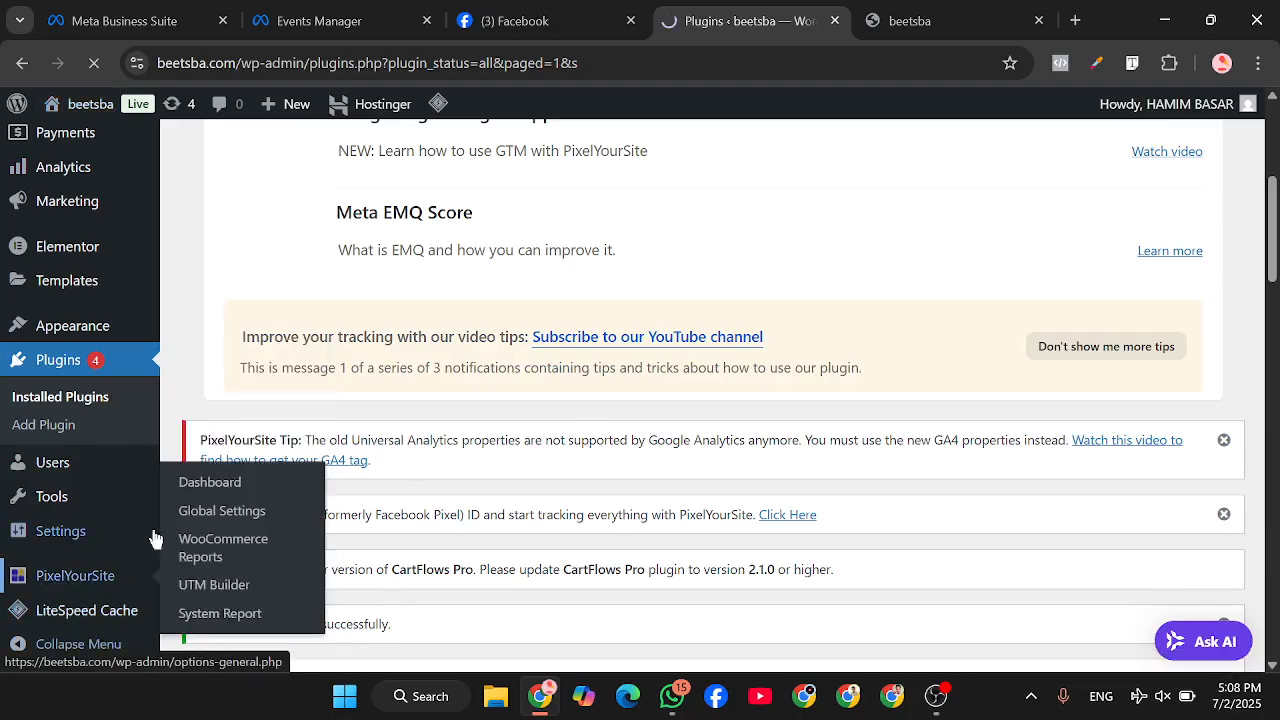
pyautogui.click(203, 511)
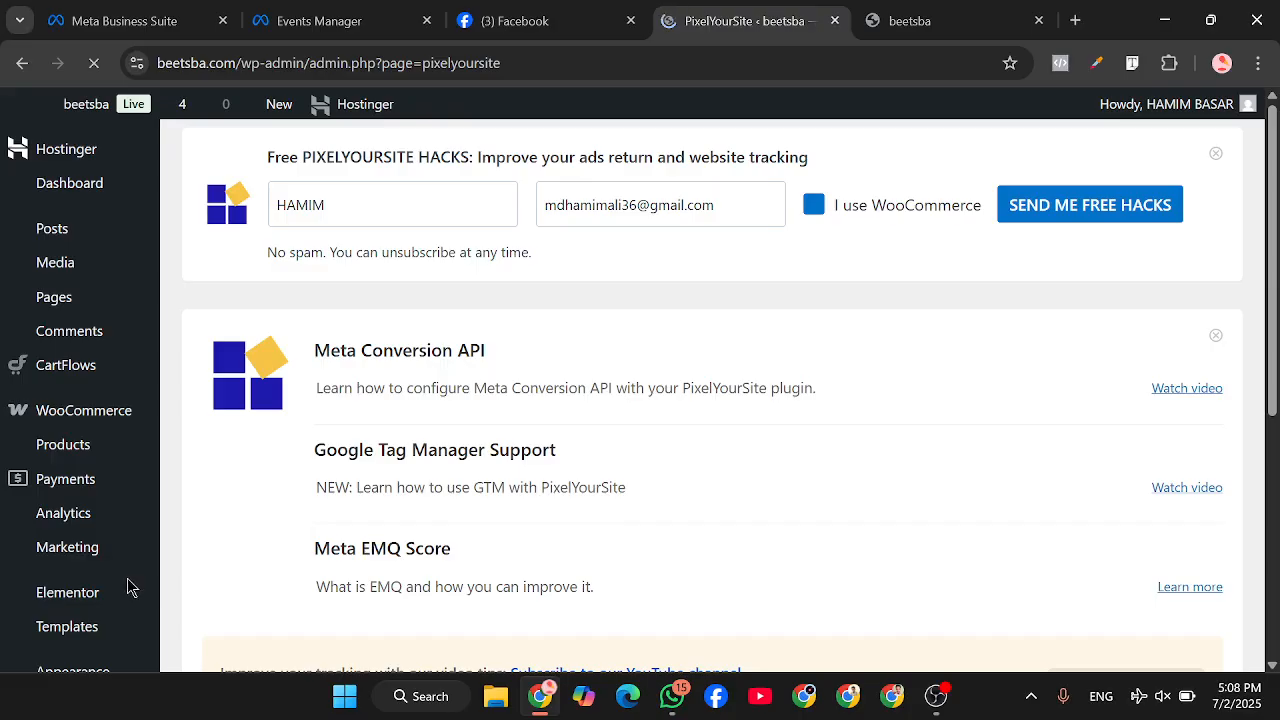
# Step: Examine the PixelYourSite dashboard's sections for pixel IDs, the GTM tag, recommended videos and automatic events
pyautogui.scroll(-6, 377, 402)
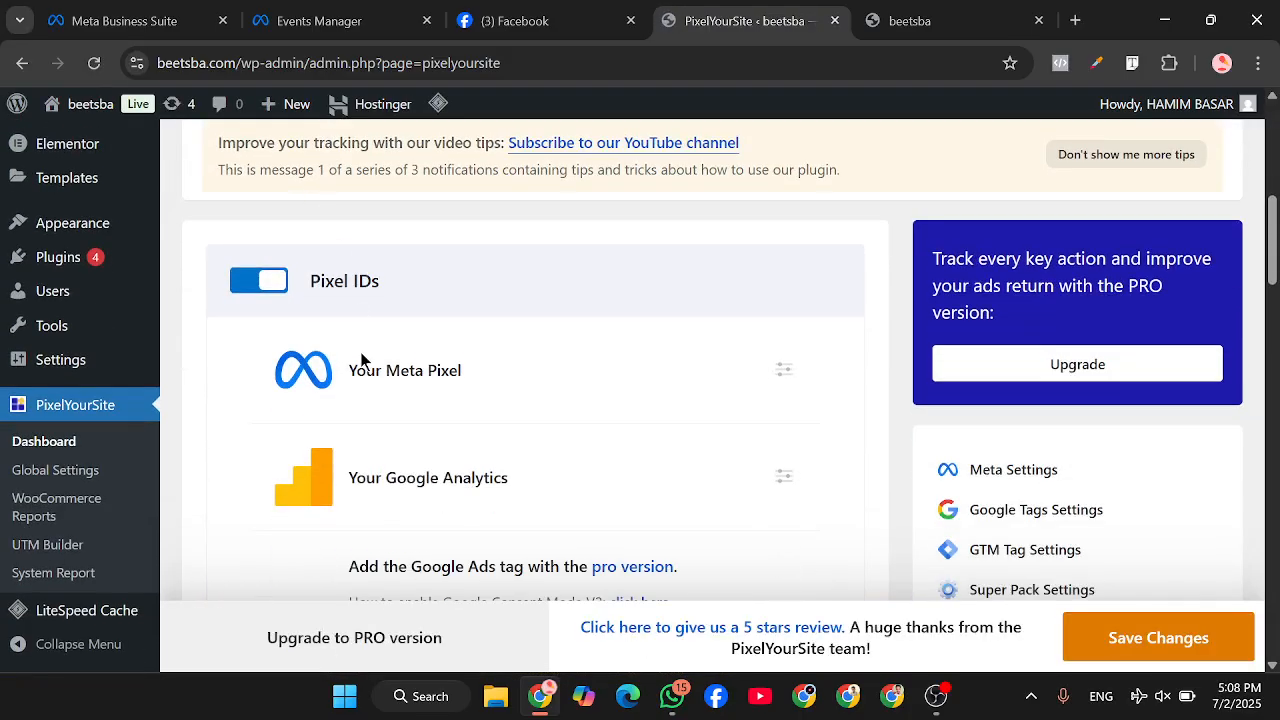
pyautogui.scroll(-2, 530, 372)
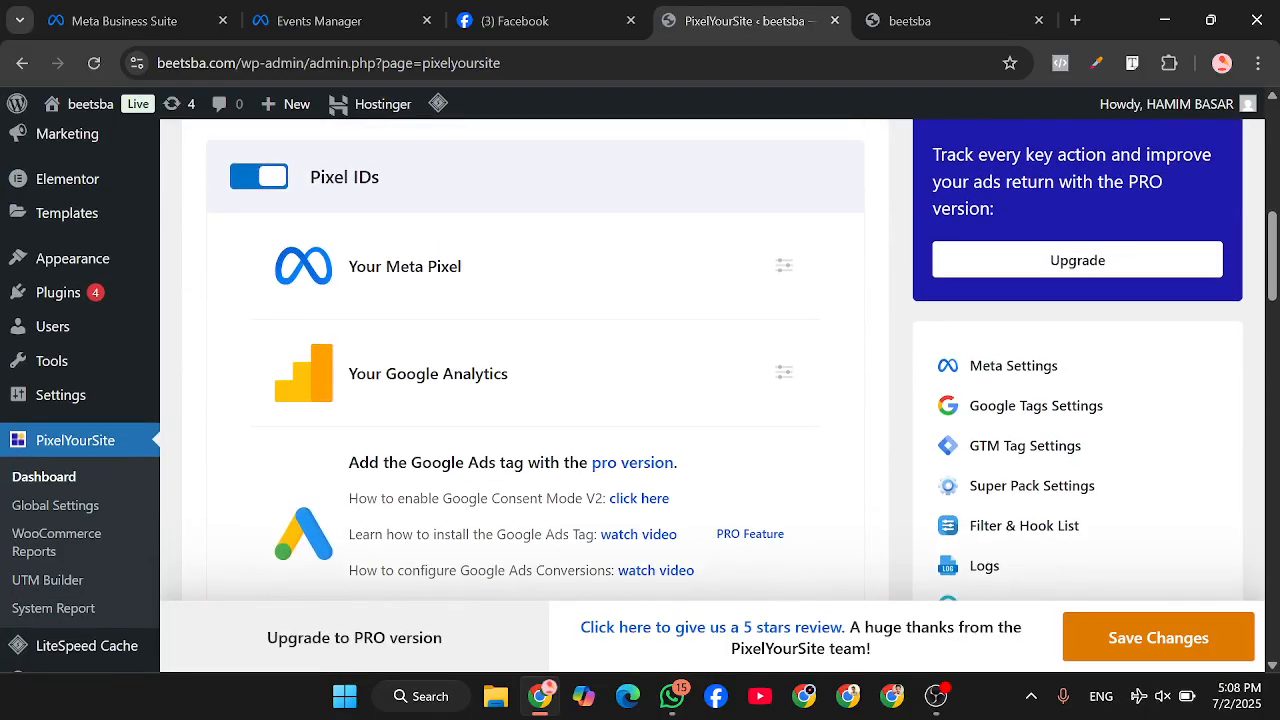
pyautogui.scroll(-12, 660, 422)
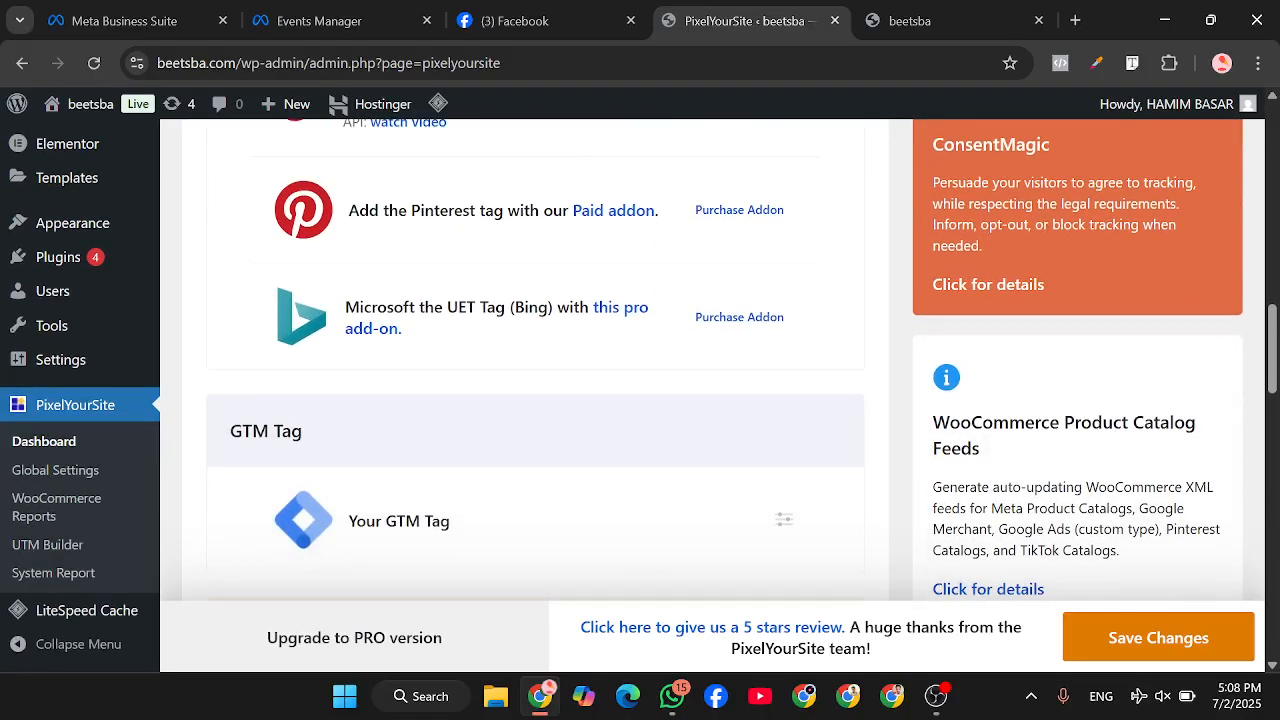
pyautogui.scroll(-10, 660, 400)
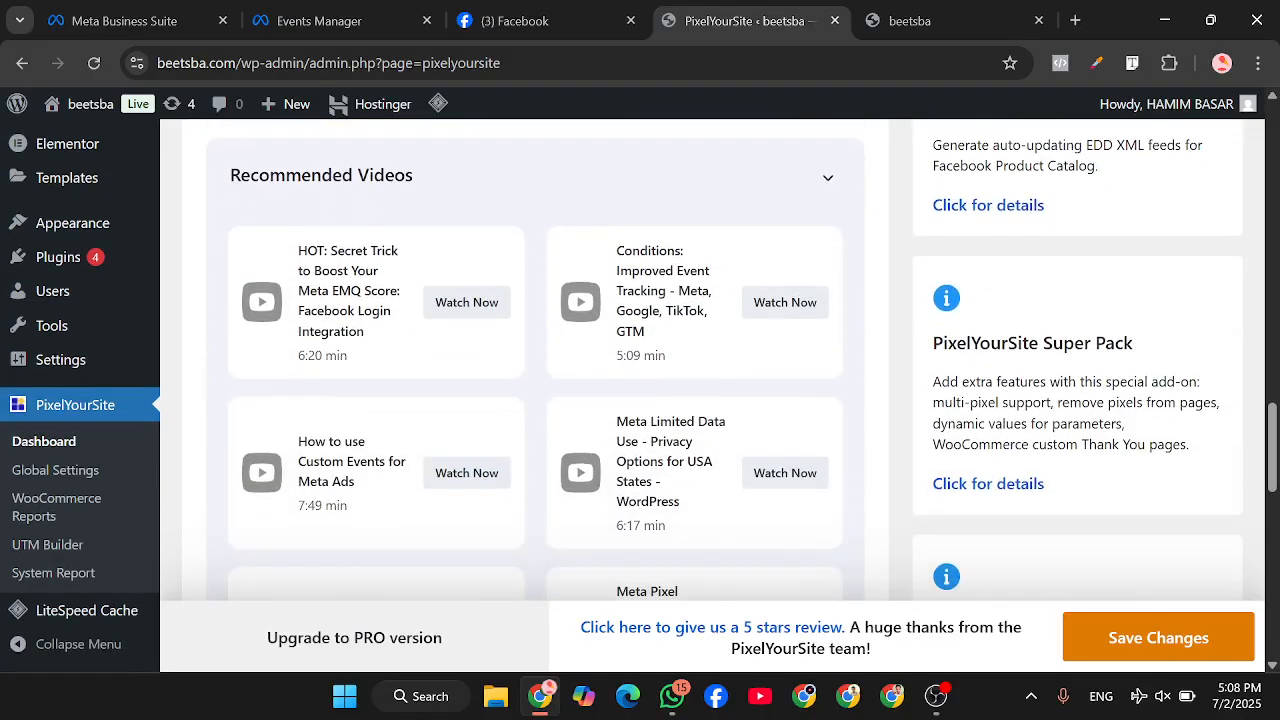
pyautogui.scroll(-3, 535, 380)
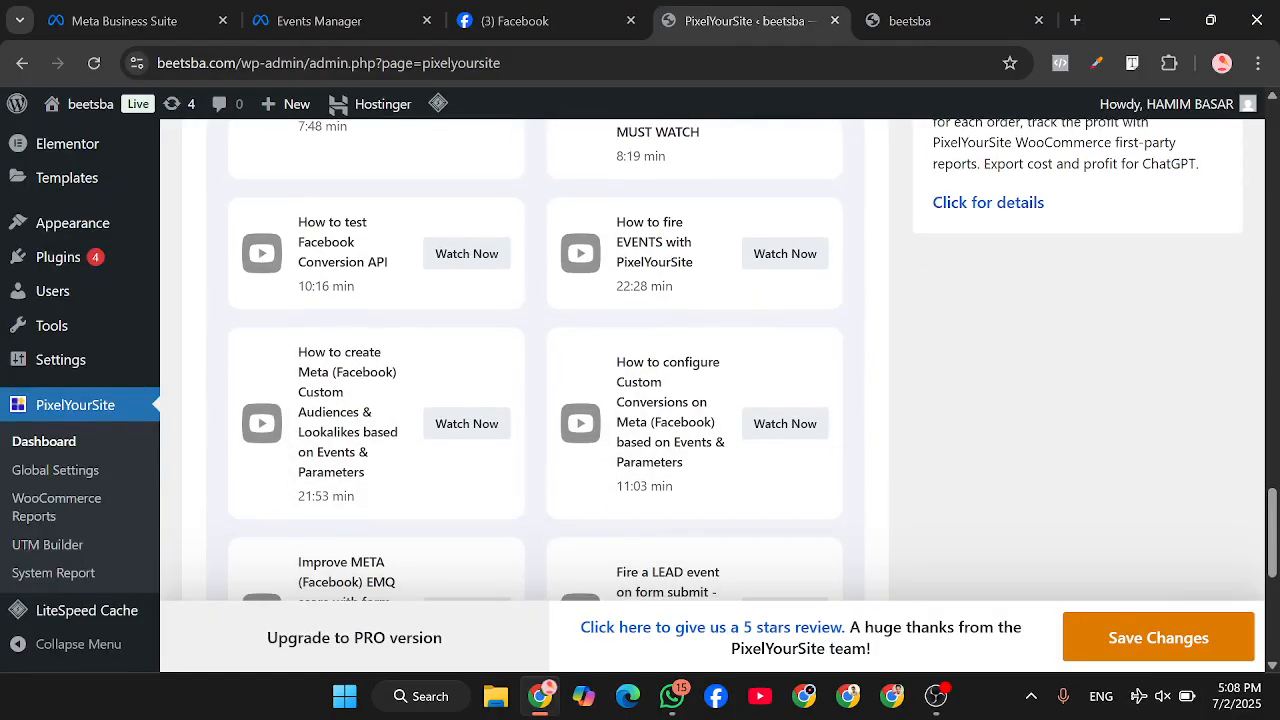
pyautogui.scroll(-4, 535, 380)
pyautogui.scroll(-2, 535, 380)
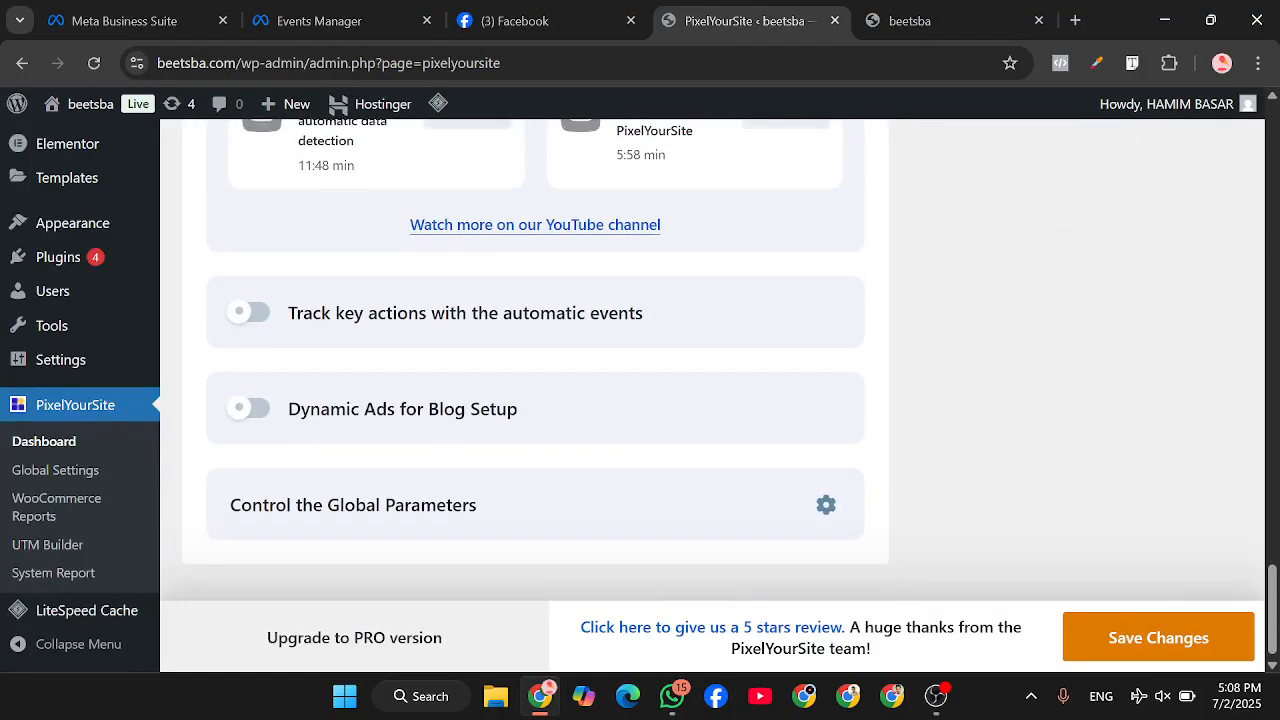
pyautogui.scroll(15, 535, 380)
pyautogui.scroll(5, 535, 380)
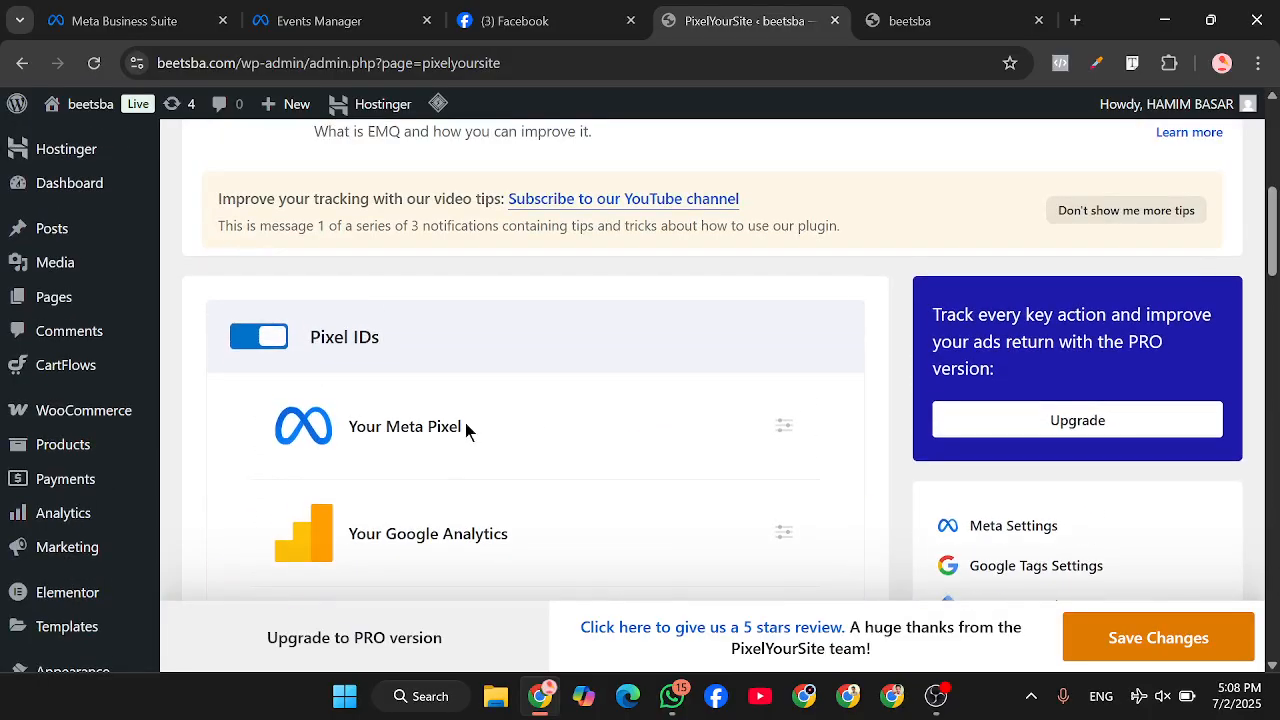
# Step: Expand the Your Meta Pixel settings and enable Conversion API and Advanced Matching
pyautogui.click(779, 430)
pyautogui.scroll(-1, 780, 440)
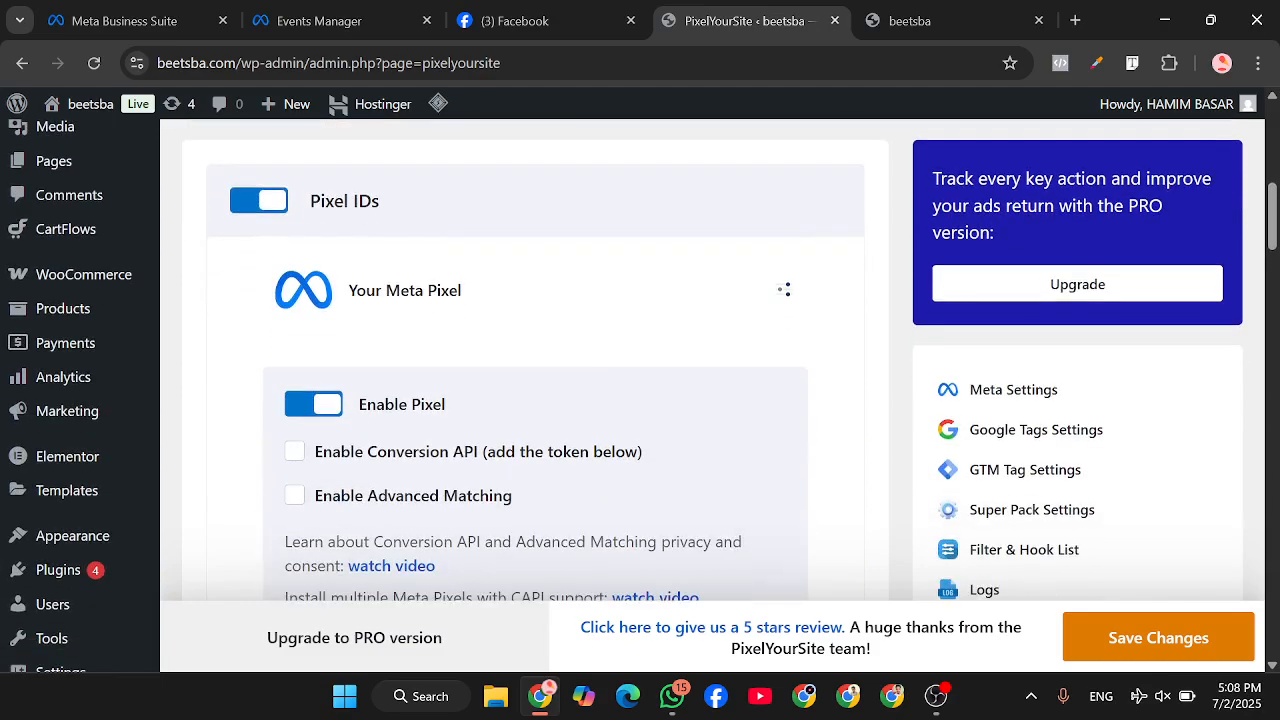
pyautogui.click(296, 453)
pyautogui.click(296, 497)
pyautogui.scroll(-1, 298, 400)
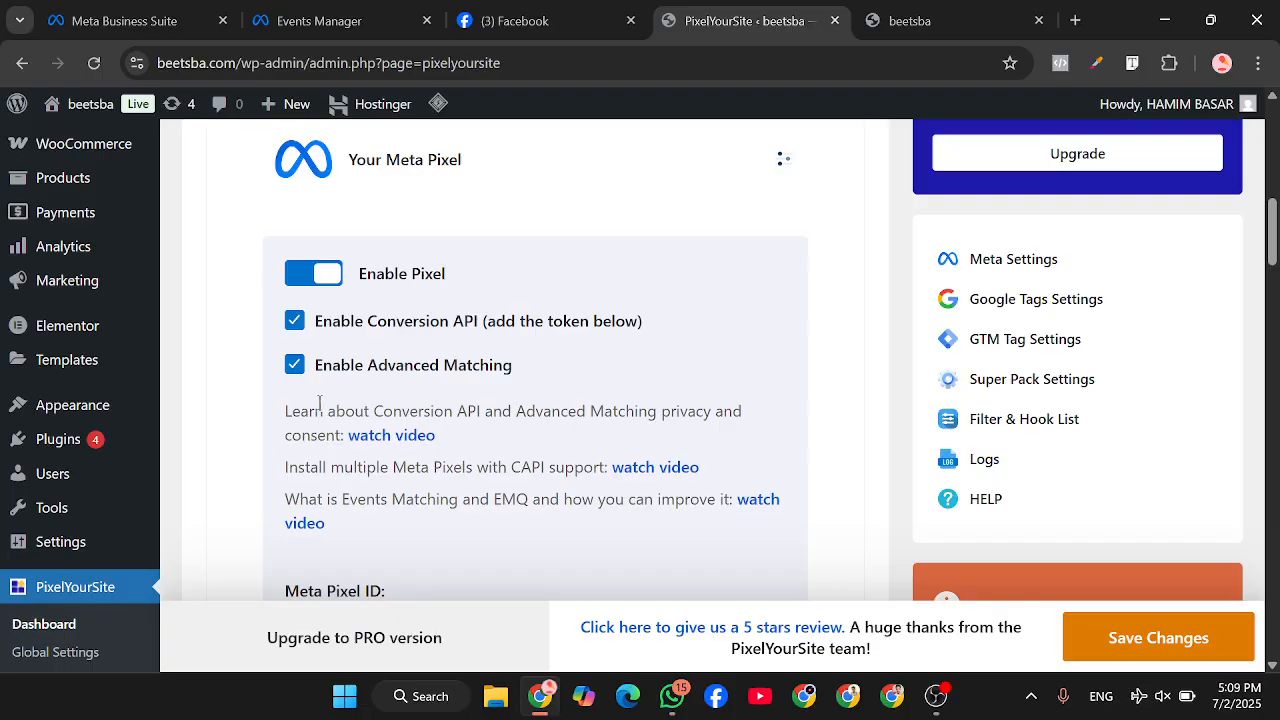
pyautogui.moveTo(319, 402); pyautogui.dragTo(439, 474)
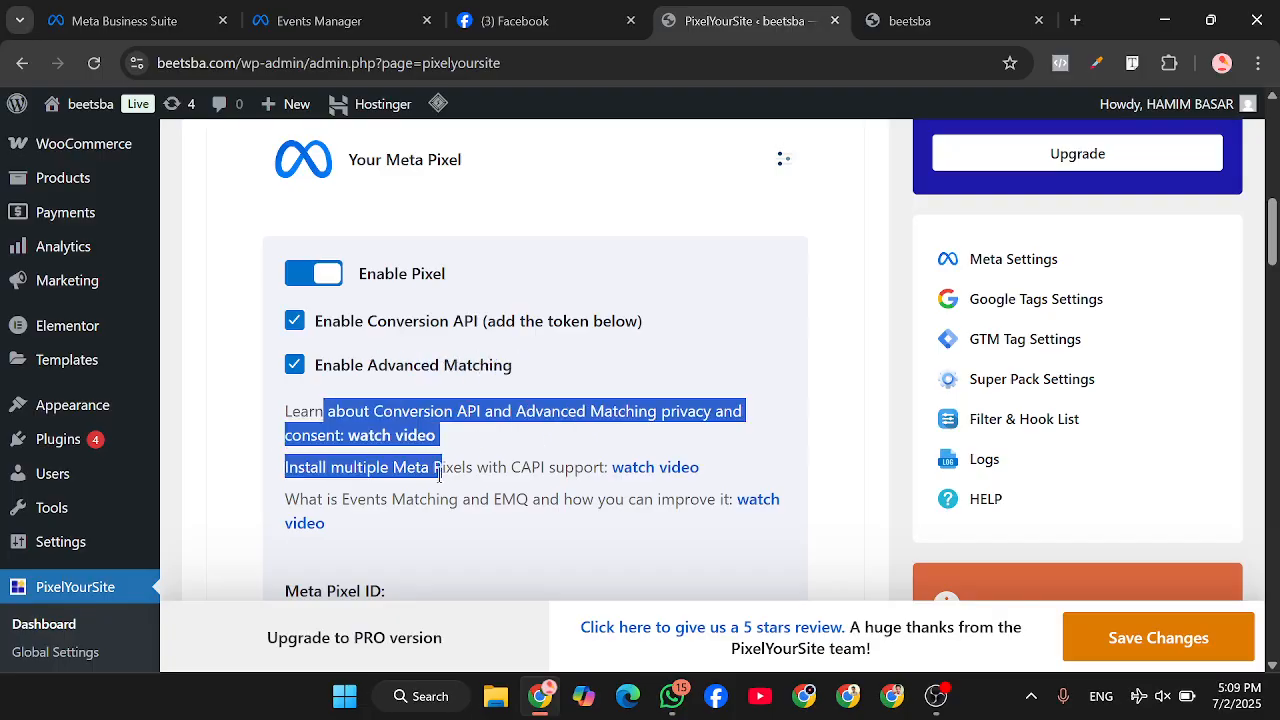
pyautogui.click(439, 474)
# Step: Paste the copied dataset ID as the Meta Pixel ID and place the cursor in the Conversion API token field
pyautogui.scroll(-3, 439, 474)
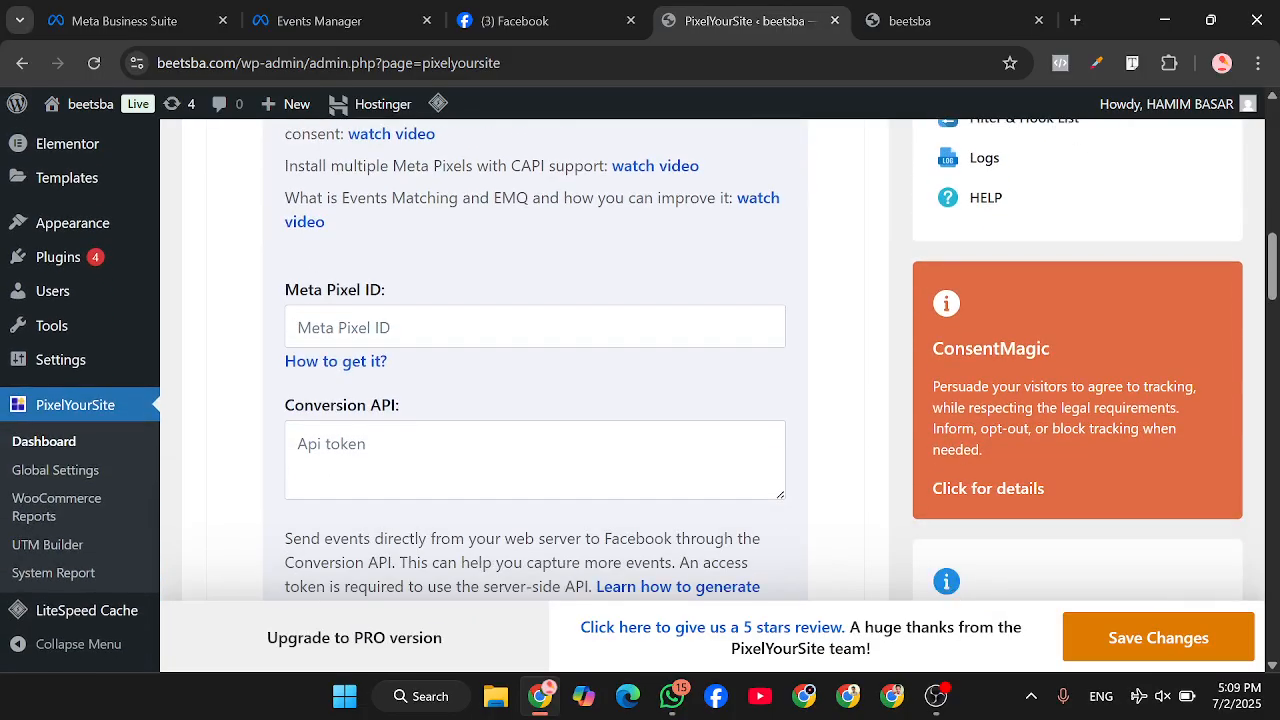
pyautogui.click(411, 332)
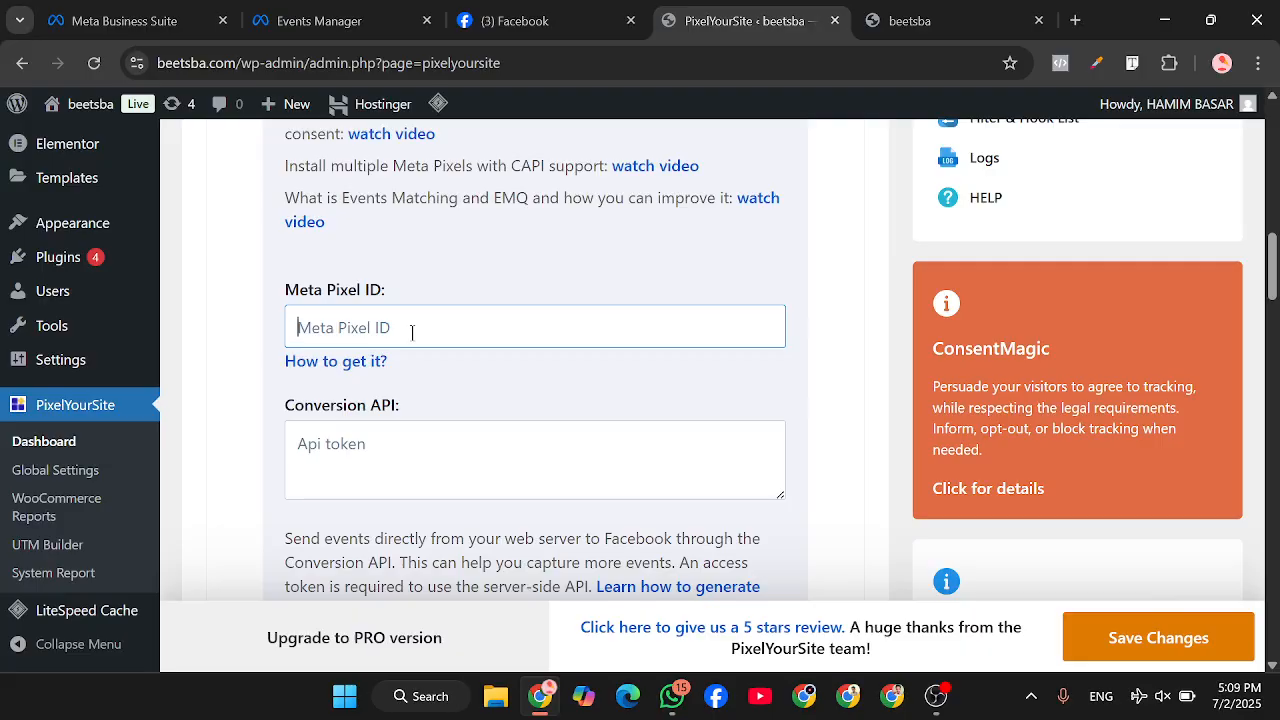
pyautogui.hotkey('ctrl', 'v')
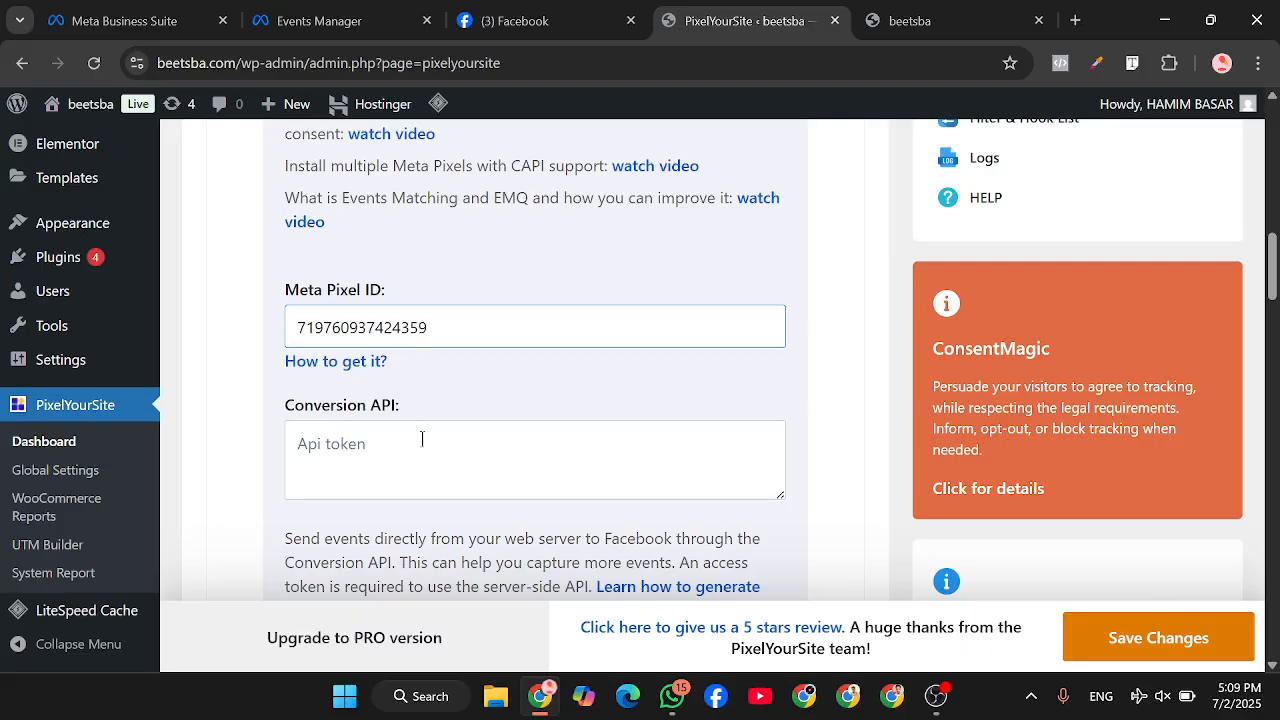
pyautogui.scroll(-3, 422, 440)
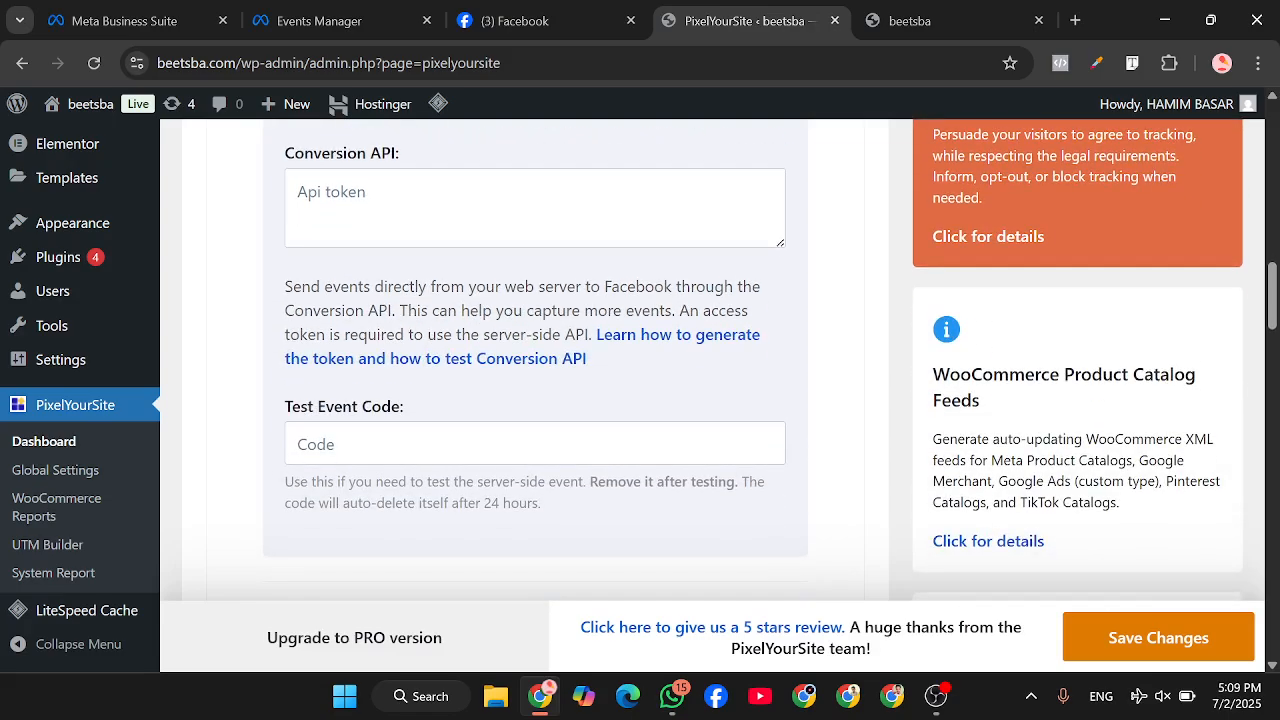
pyautogui.scroll(1, 640, 360)
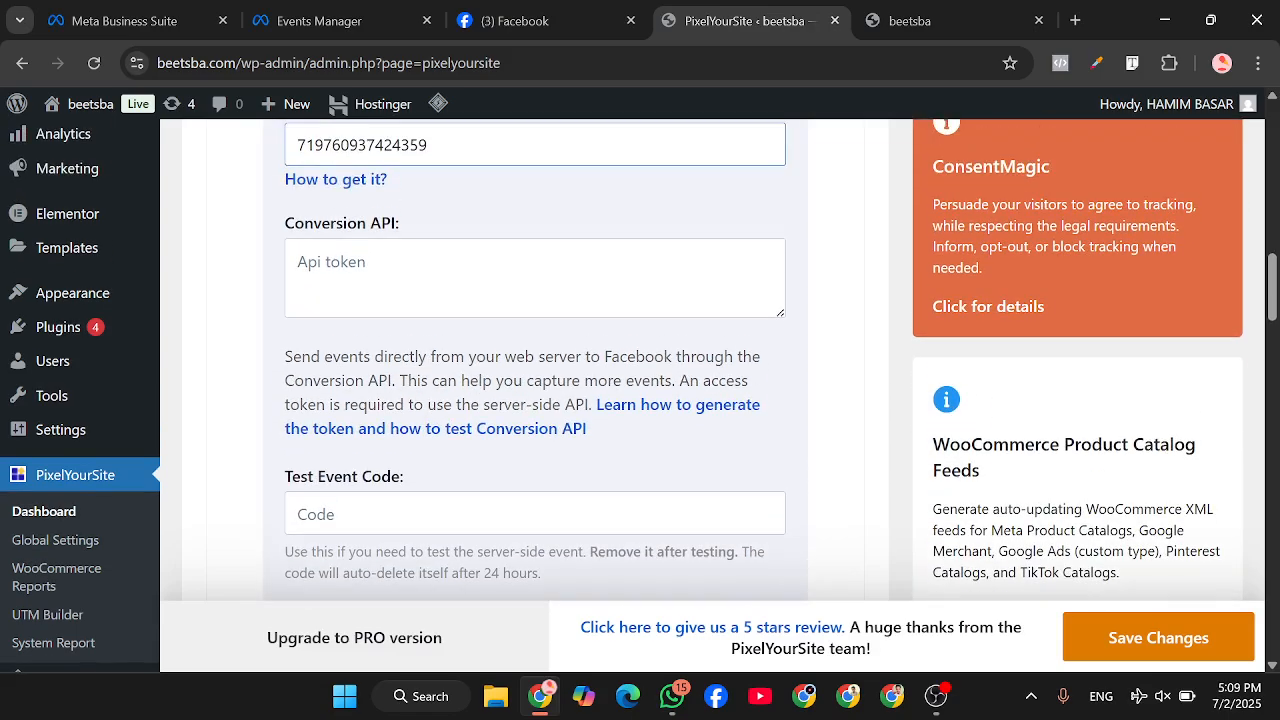
pyautogui.click(309, 291)
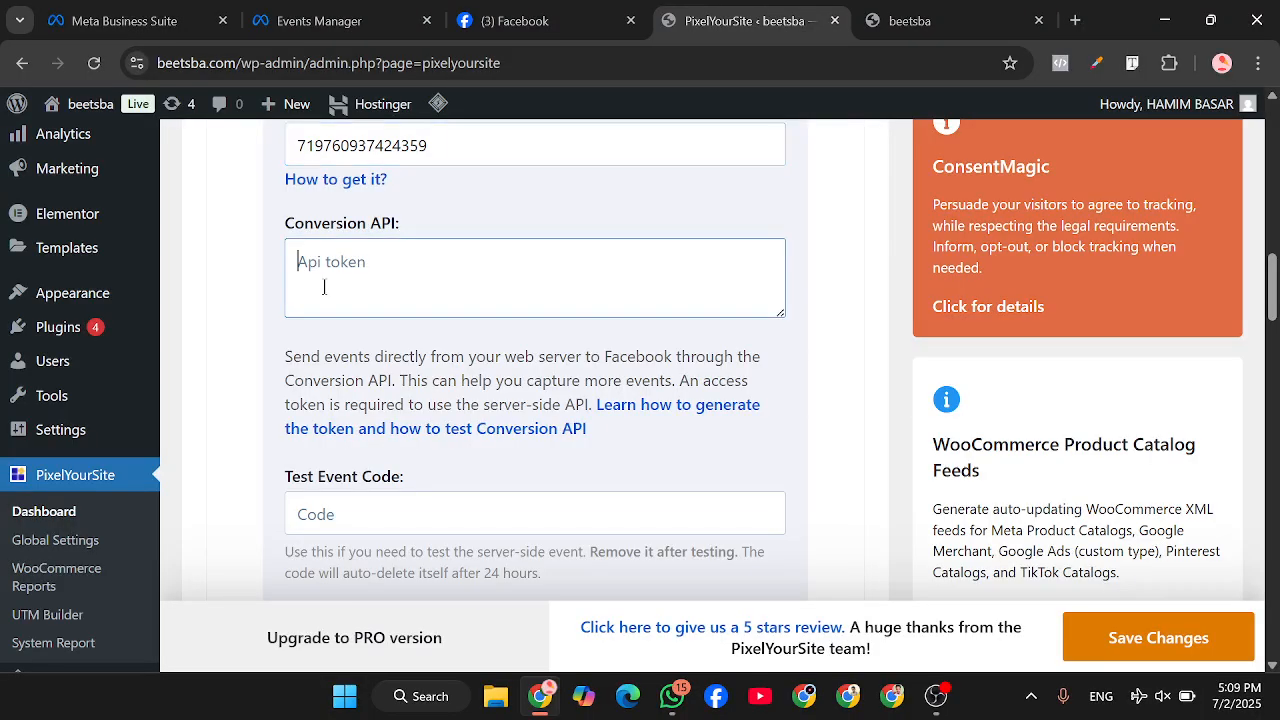
# Step: Switch back to Events Manager and turn on automatic website matching in the Beetsba CAPI dataset's settings
pyautogui.click(365, 18)
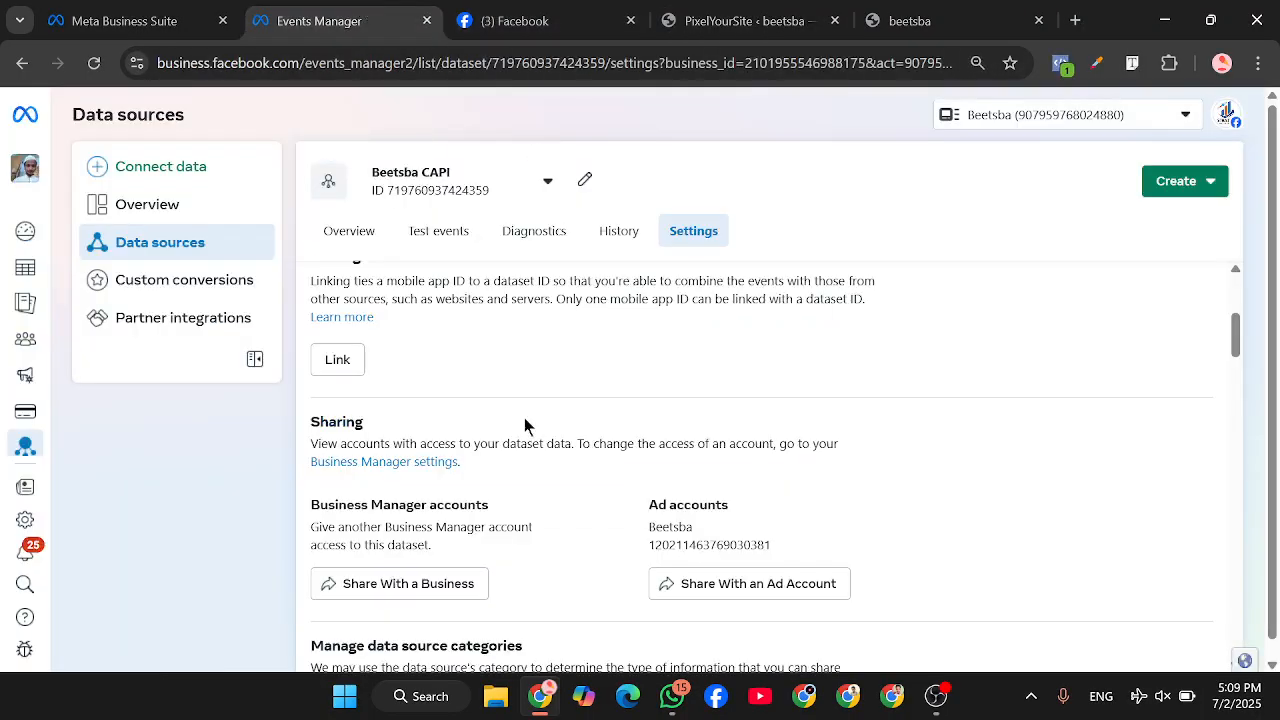
pyautogui.scroll(-3, 524, 423)
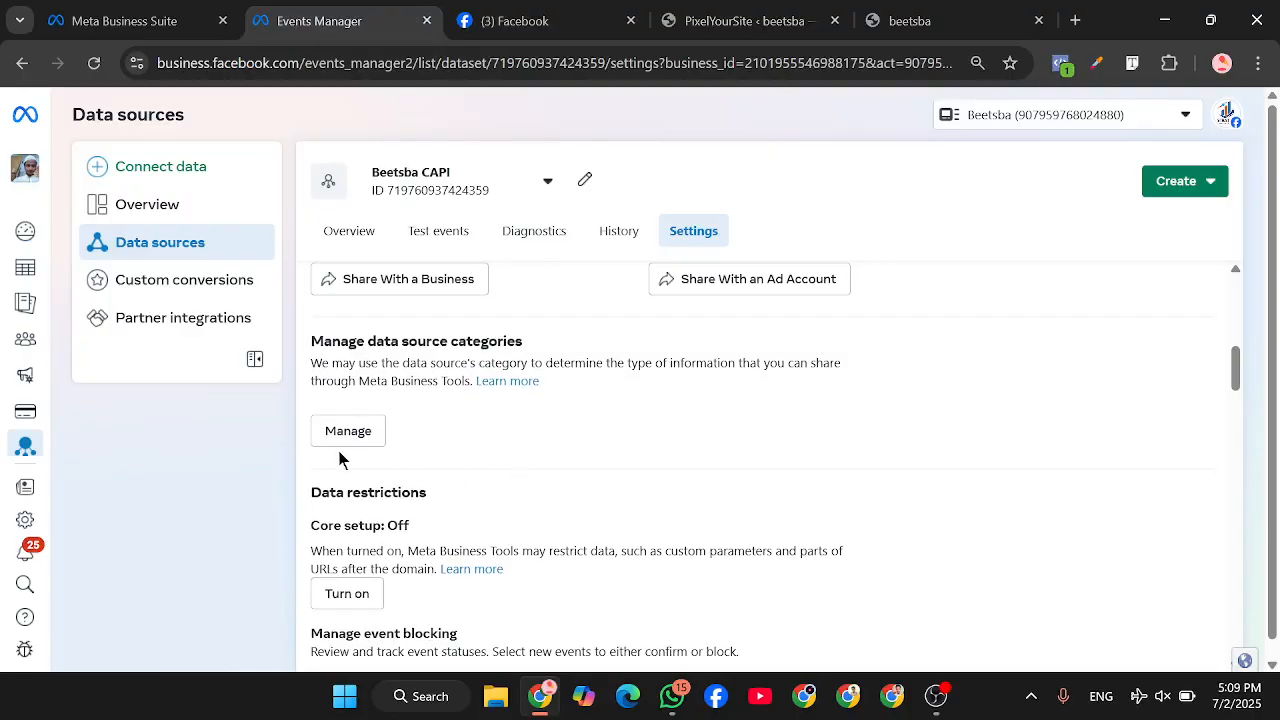
pyautogui.scroll(-3, 471, 460)
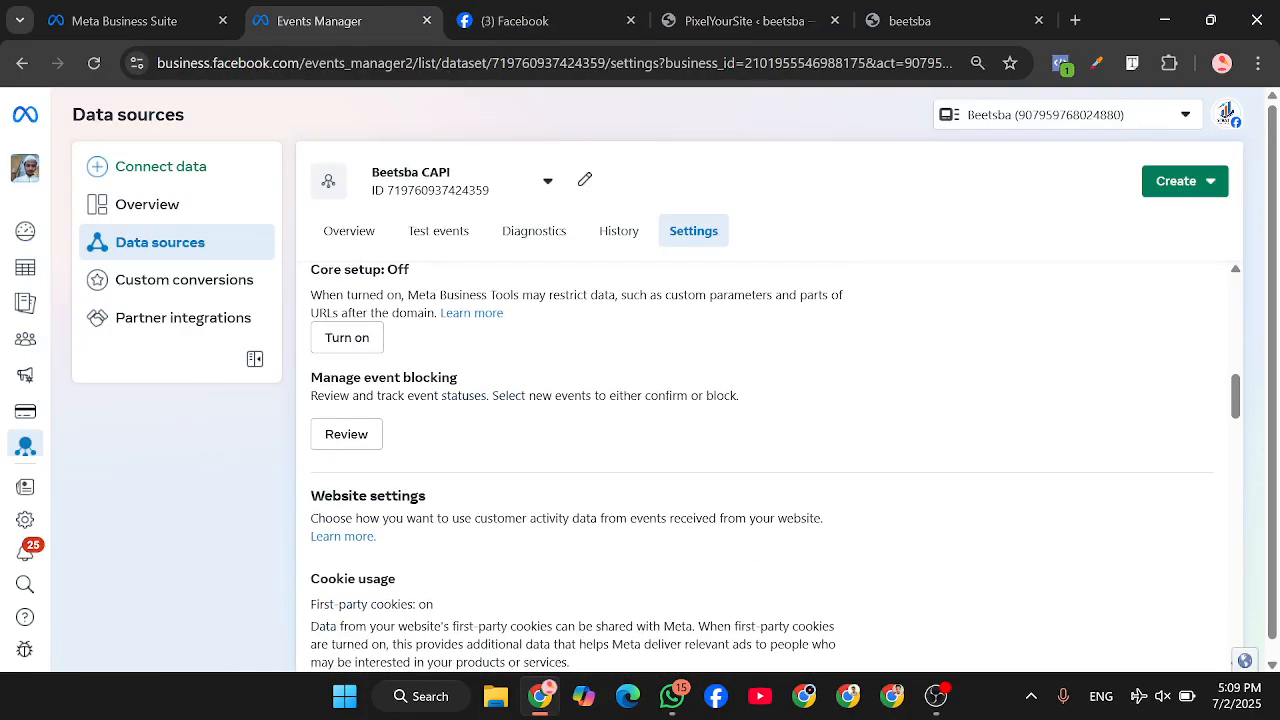
pyautogui.scroll(-1, 612, 407)
pyautogui.scroll(-2, 755, 431)
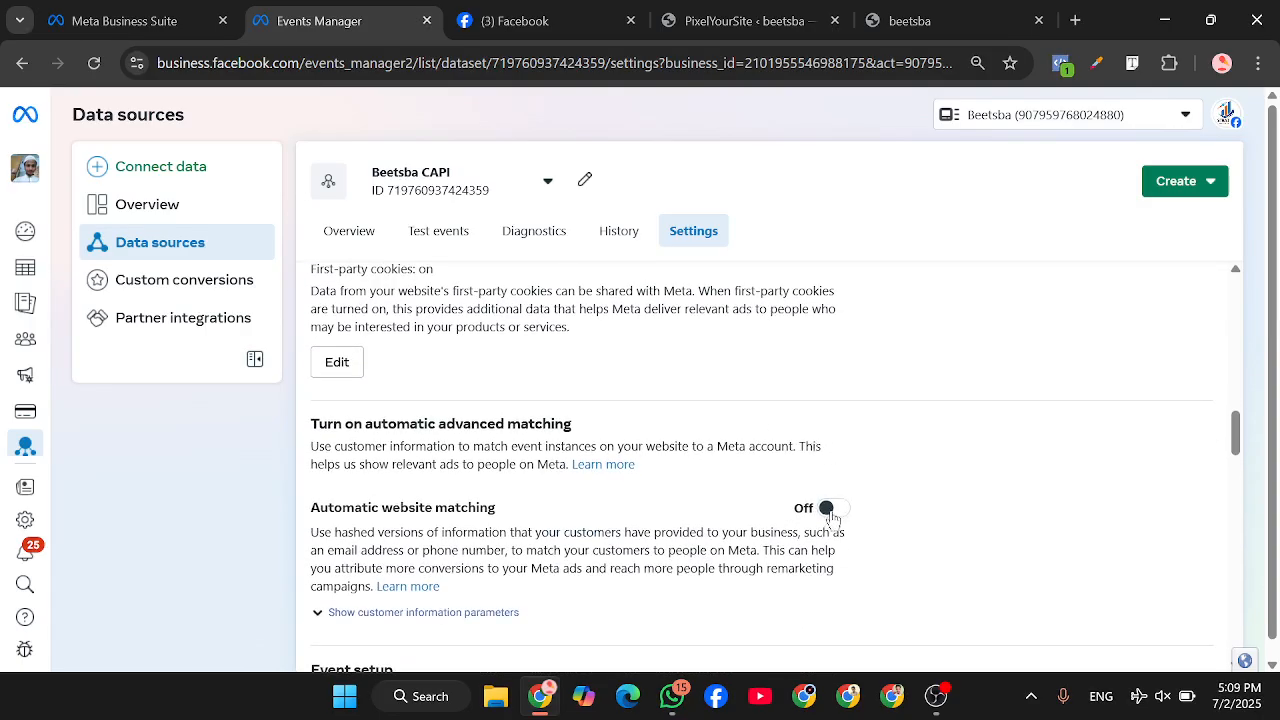
pyautogui.click(836, 511)
# Step: Turn on automatic event tracking without code in the Beetsba CAPI dataset's event setup settings
pyautogui.scroll(-1, 760, 520)
pyautogui.scroll(-2, 580, 554)
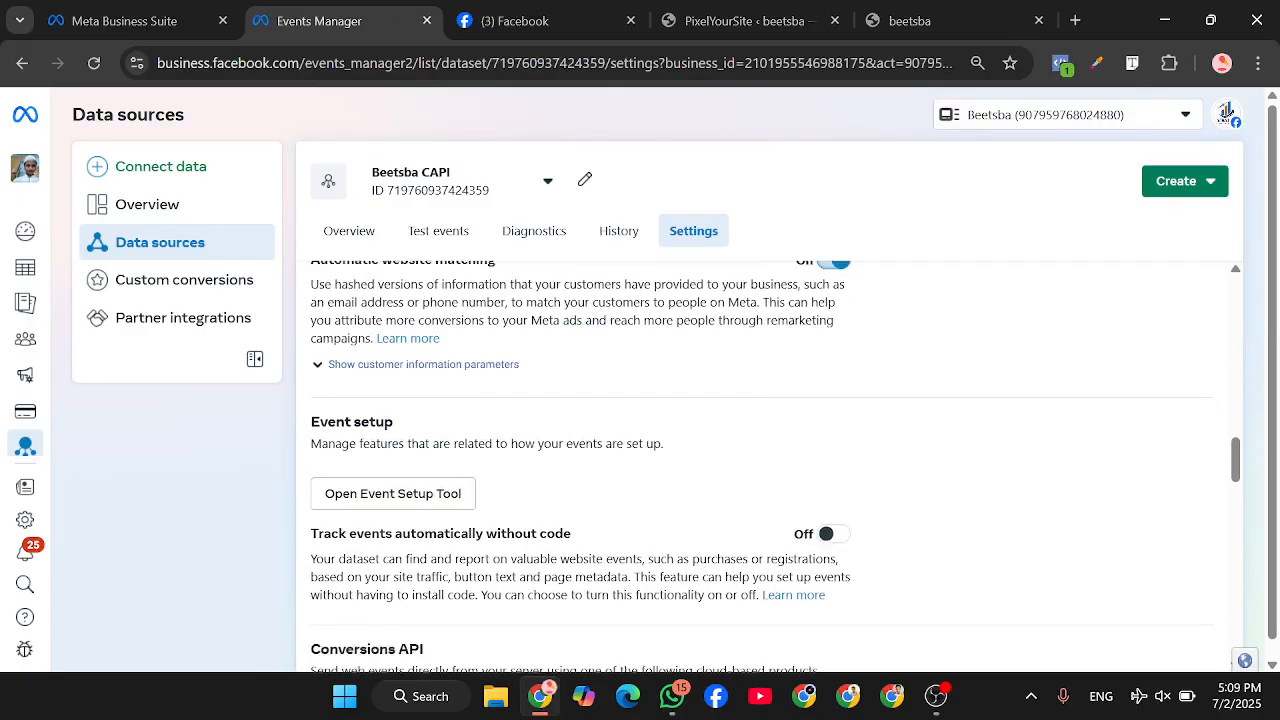
pyautogui.scroll(-1, 762, 465)
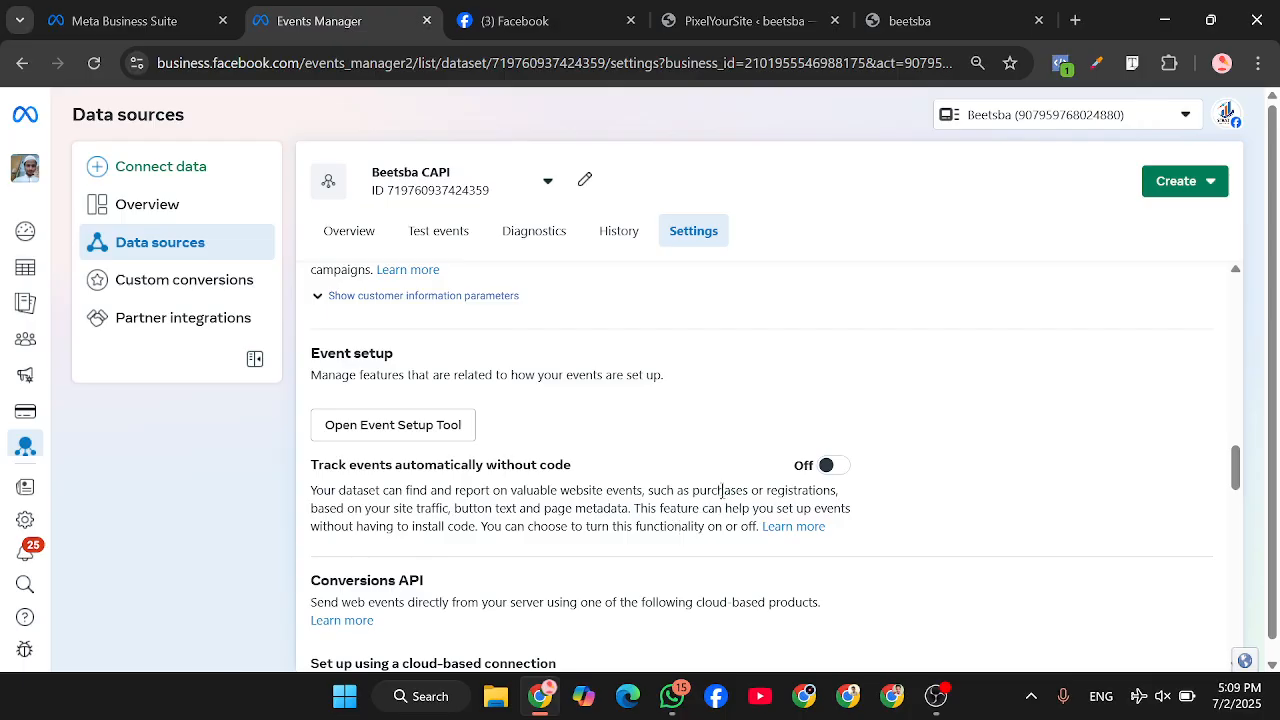
pyautogui.click(826, 465)
pyautogui.scroll(-1, 554, 514)
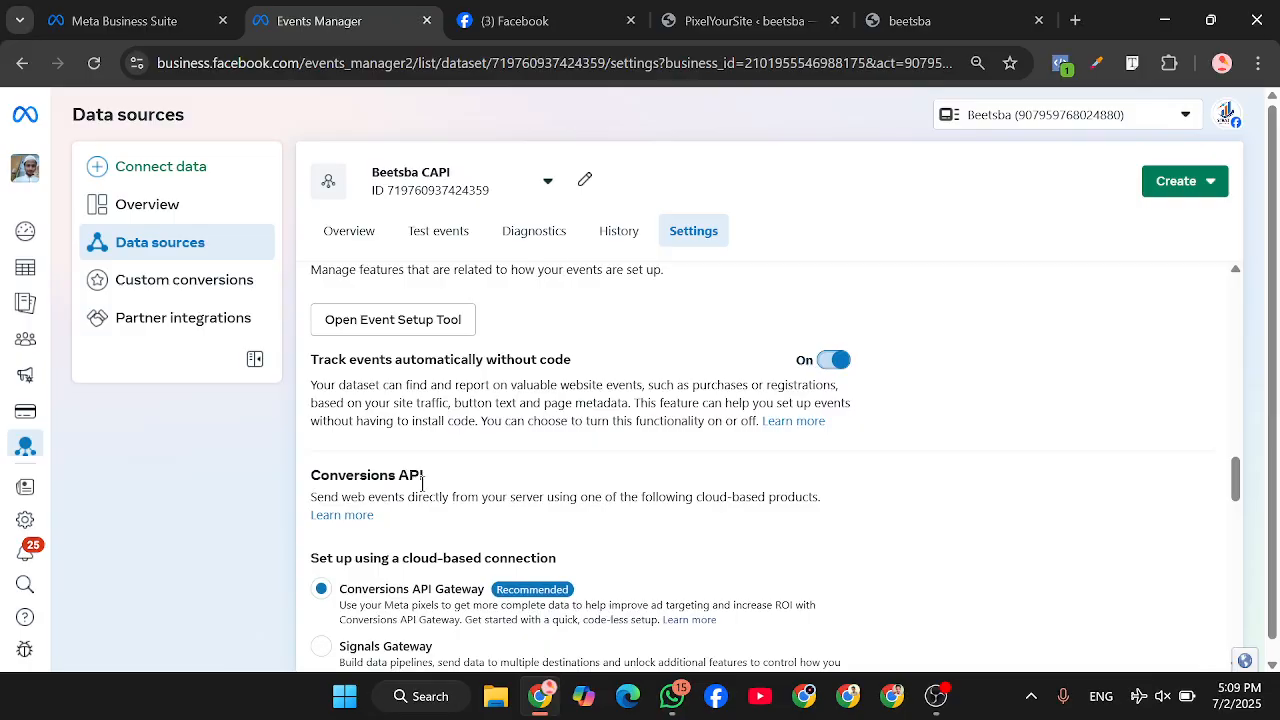
pyautogui.scroll(-1, 580, 500)
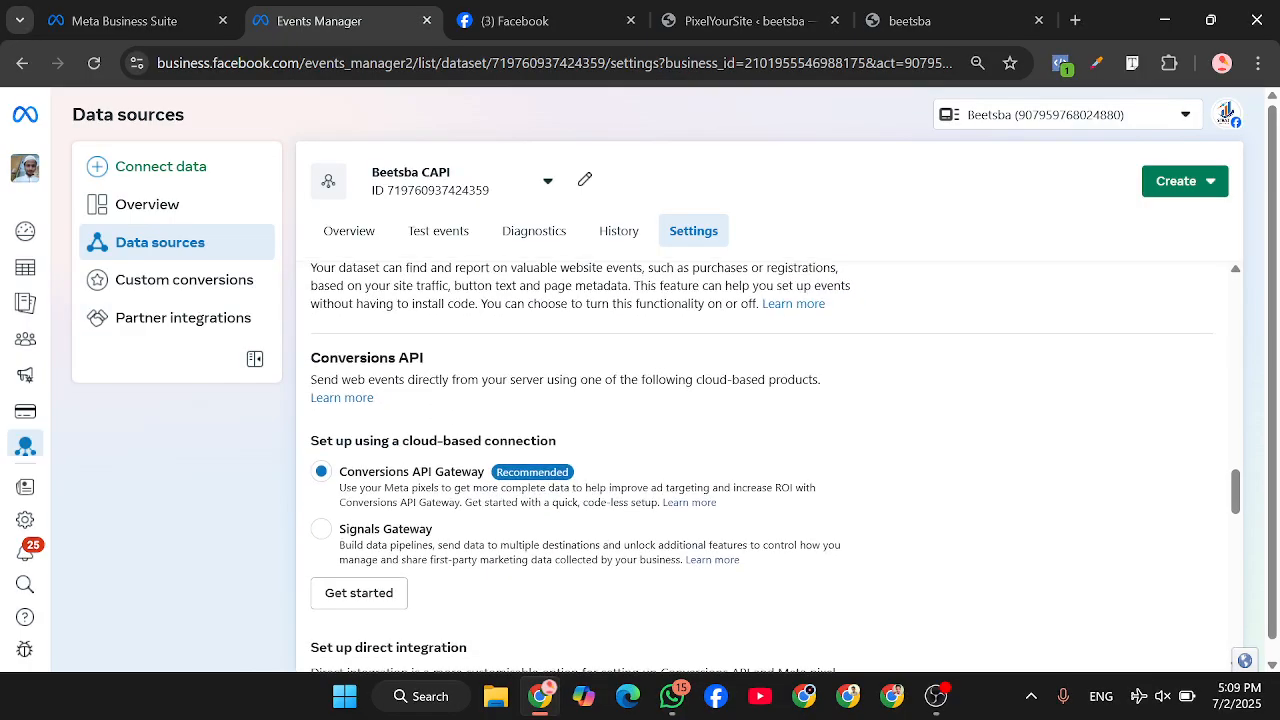
pyautogui.click(360, 400)
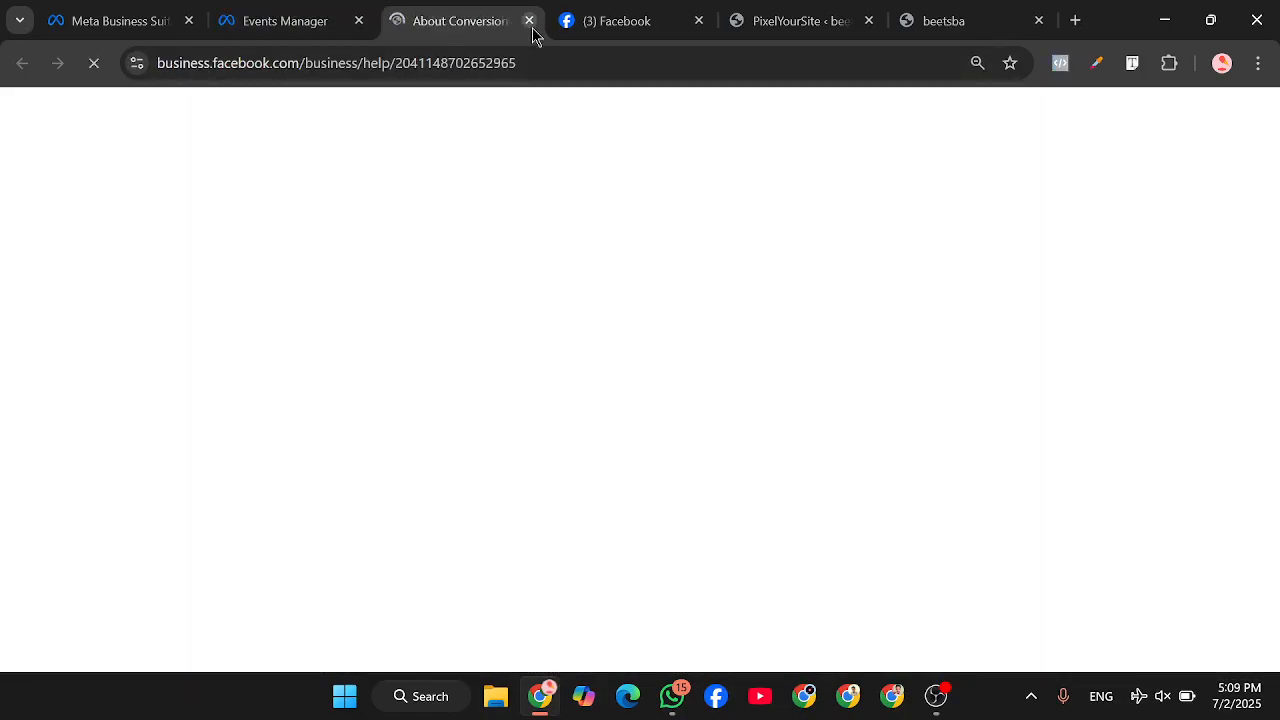
pyautogui.click(530, 21)
# Step: Generate a direct integration access token with Dataset Quality API for the Beetsba CAPI dataset and copy it
pyautogui.scroll(-2, 407, 343)
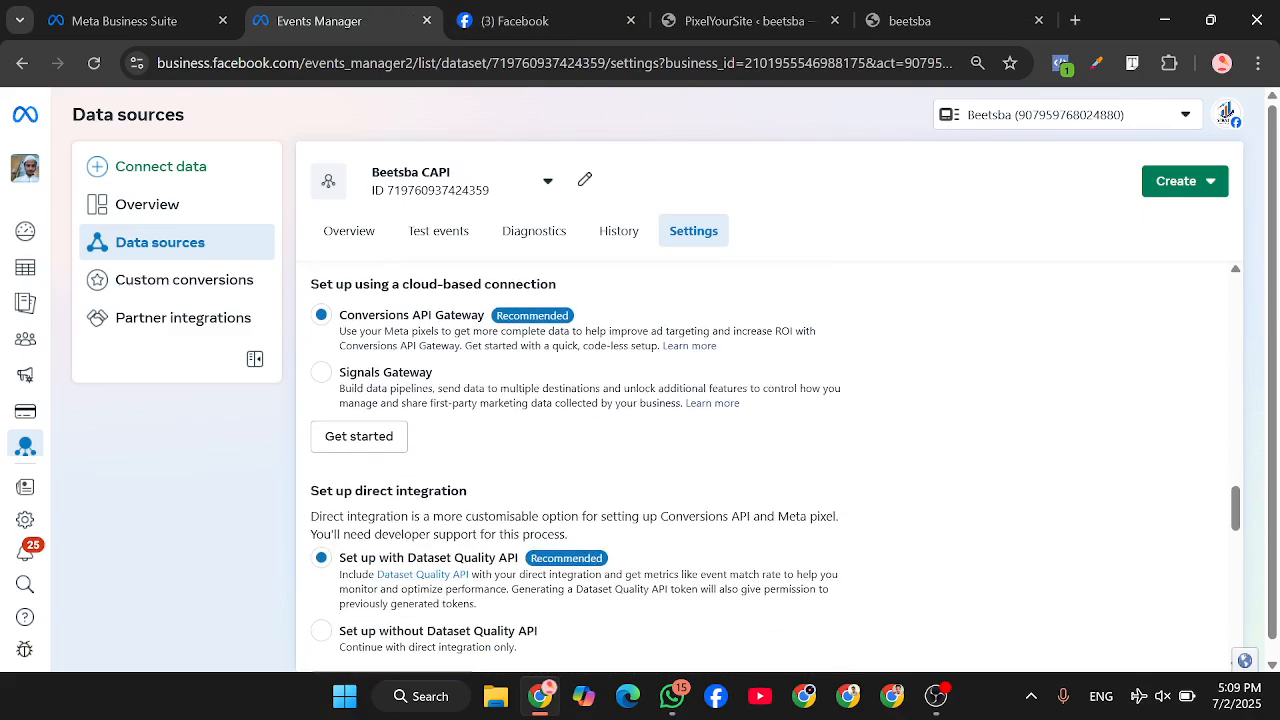
pyautogui.scroll(-1, 407, 343)
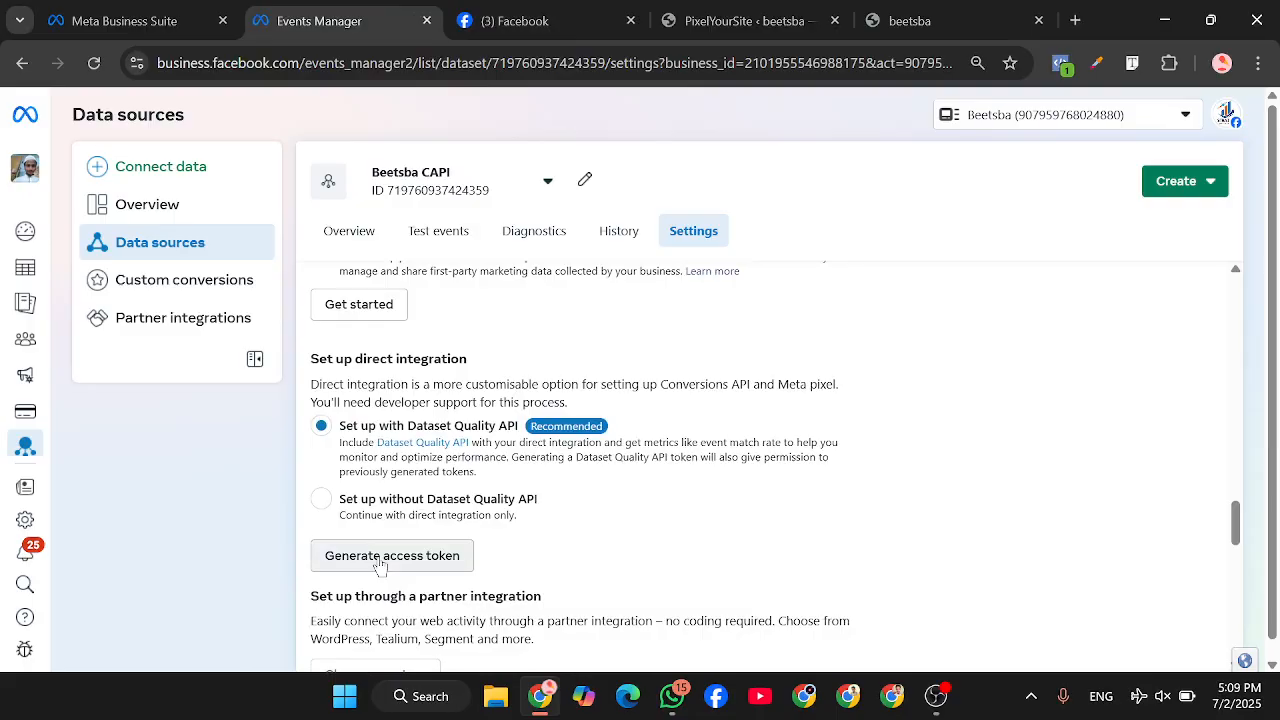
pyautogui.click(380, 565)
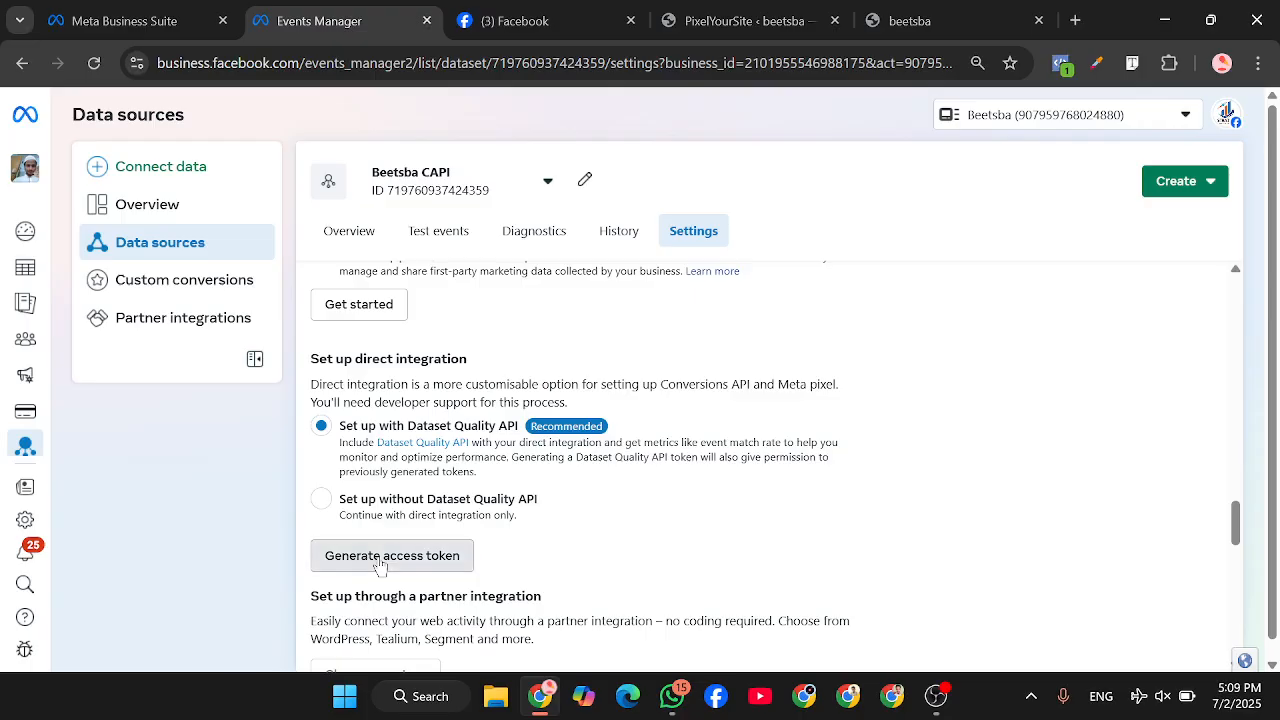
pyautogui.click(380, 565)
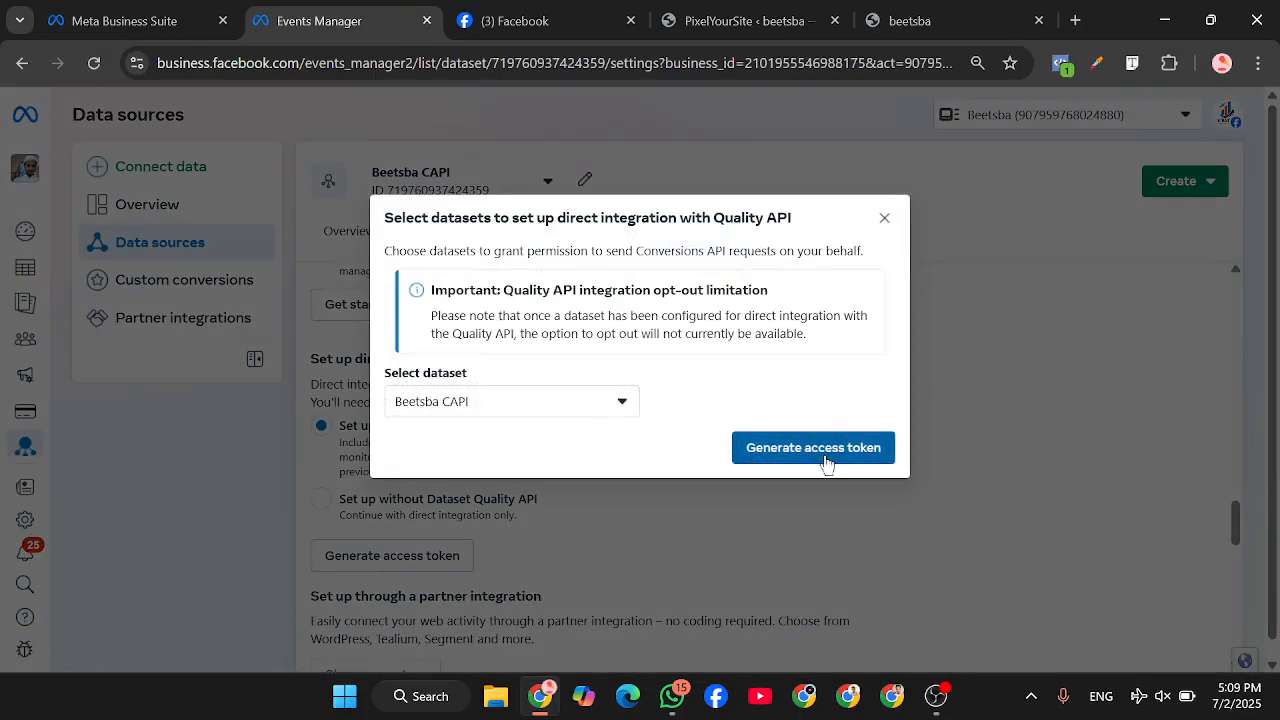
pyautogui.click(826, 460)
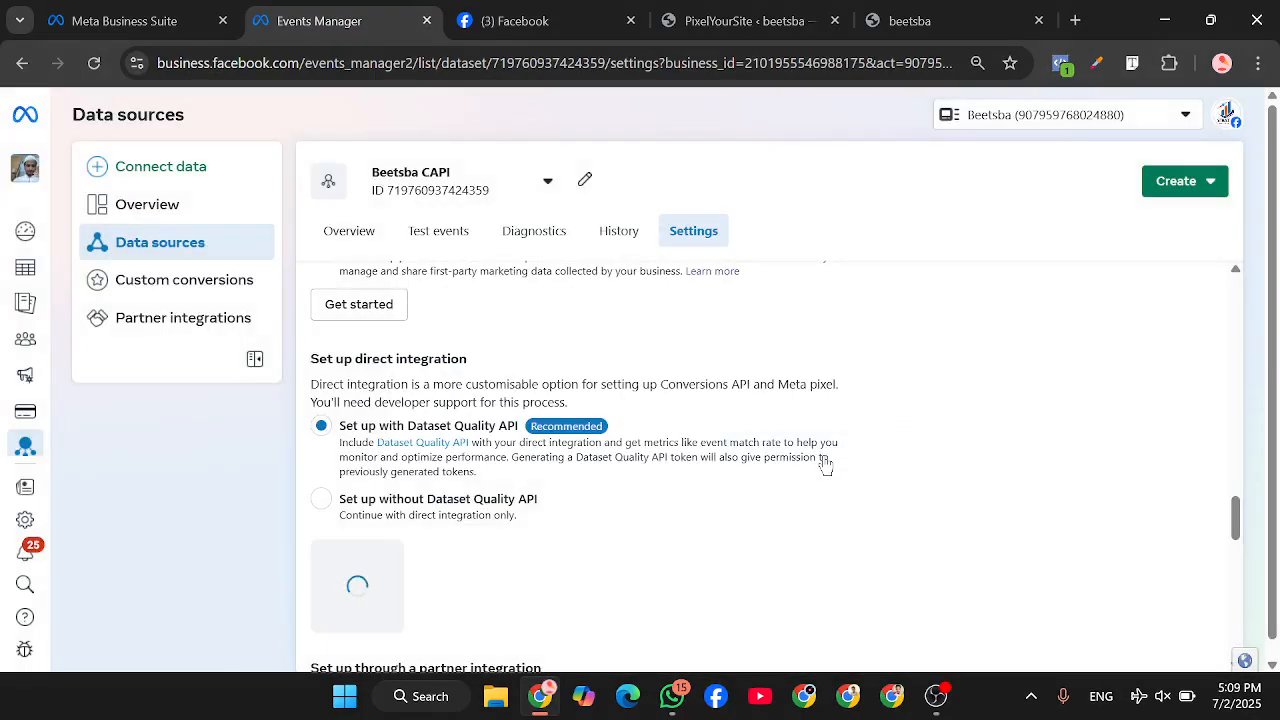
pyautogui.scroll(-1, 826, 464)
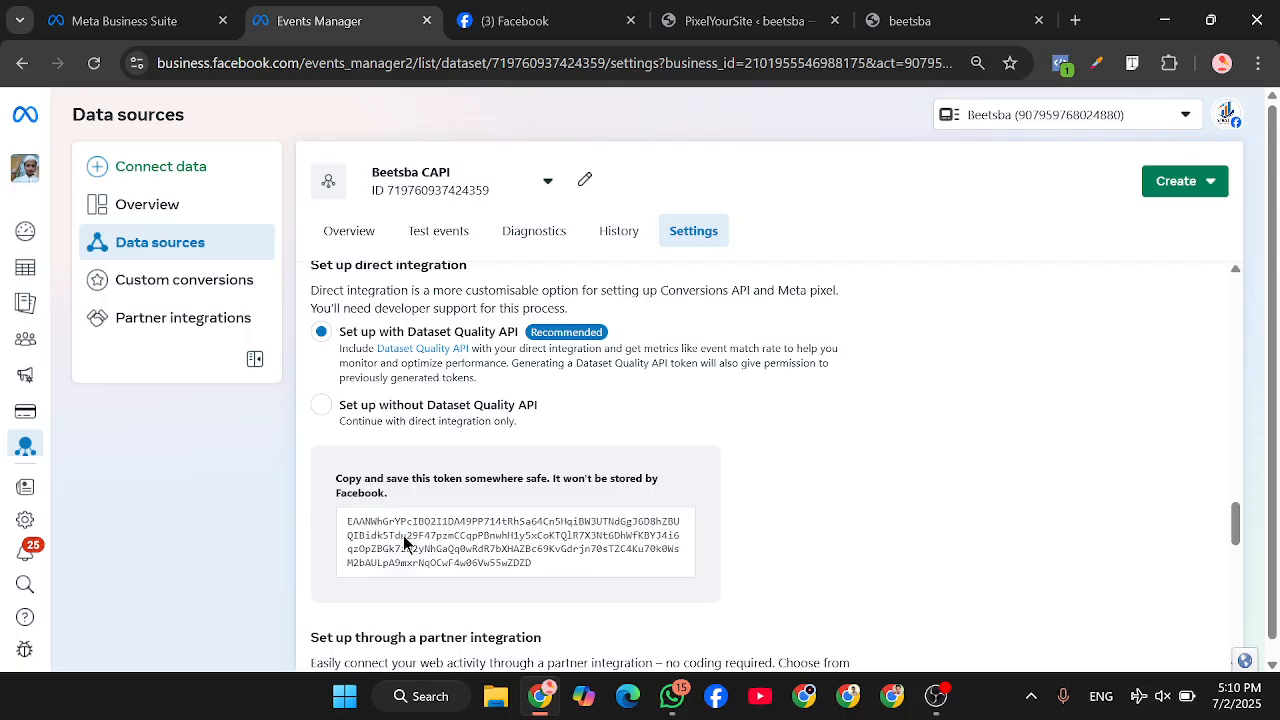
pyautogui.click(405, 543)
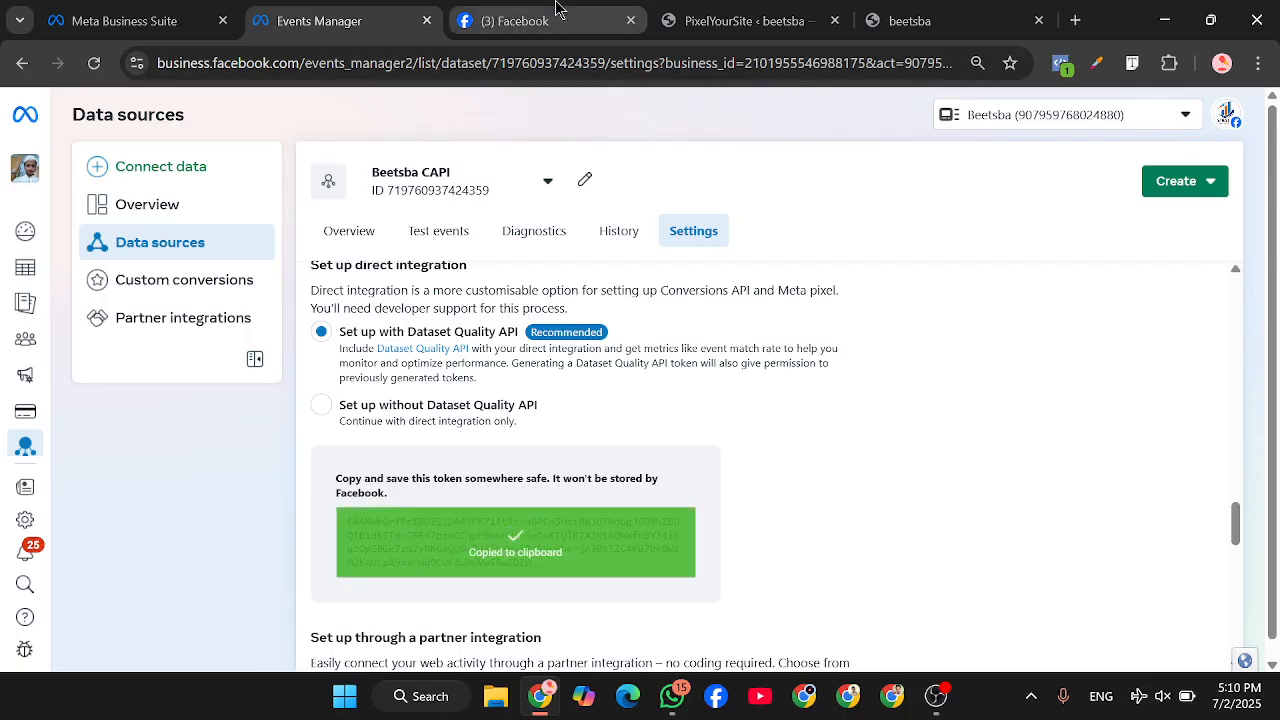
# Step: Switch to the PixelYourSite dashboard and paste the copied access token into the Conversion API token field
pyautogui.click(745, 20)
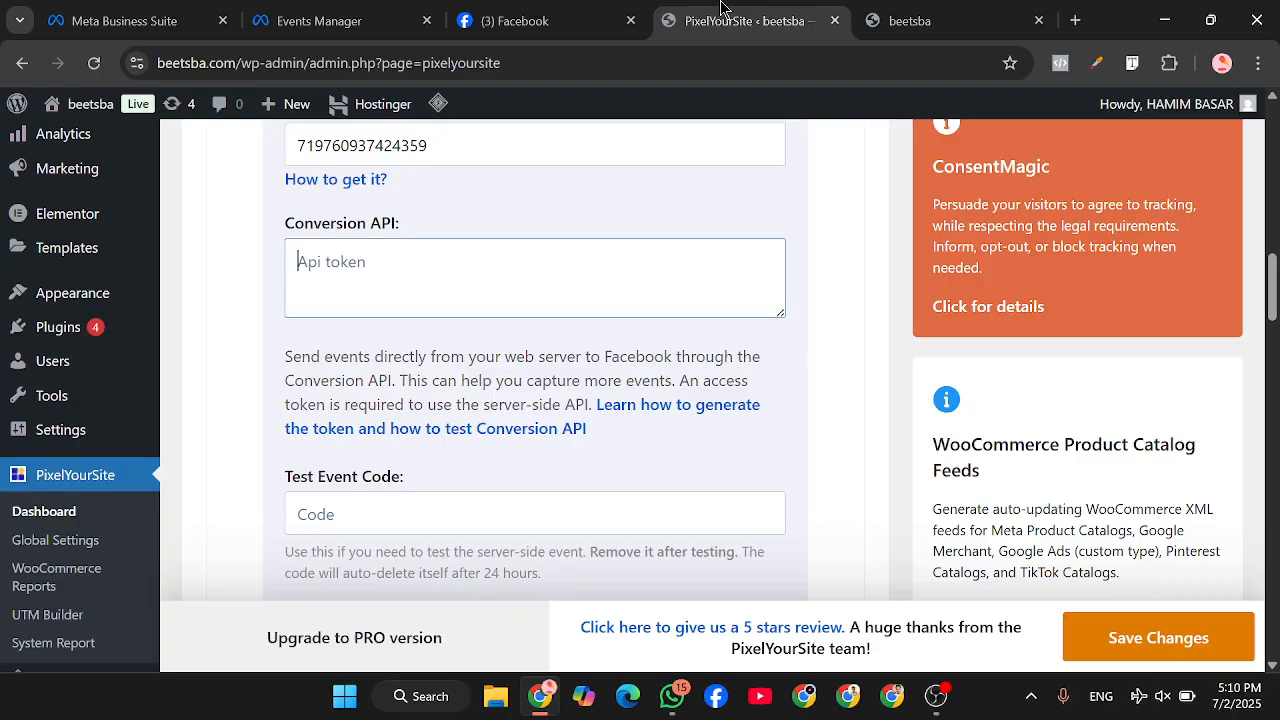
pyautogui.click(501, 301)
pyautogui.hotkey('ctrl', 'v')
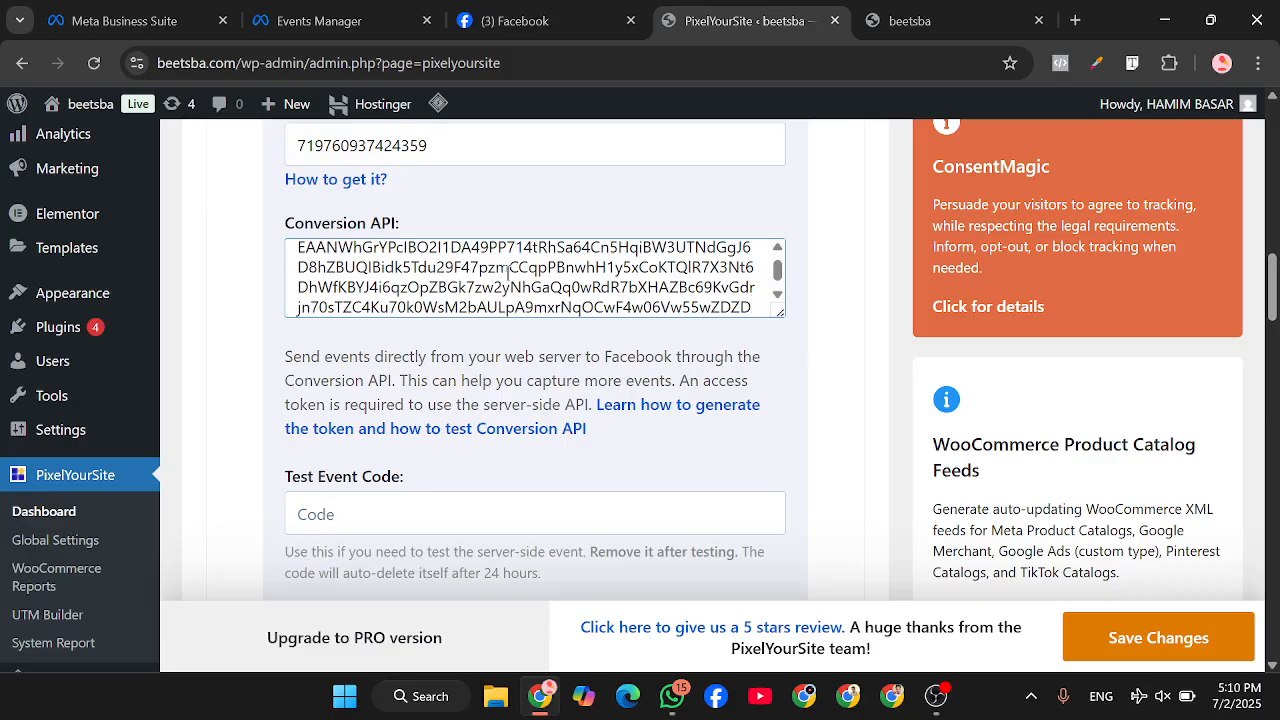
# Step: Return to Events Manager, open the dataset's test events and copy the test event code for confirming server events
pyautogui.click(500, 8)
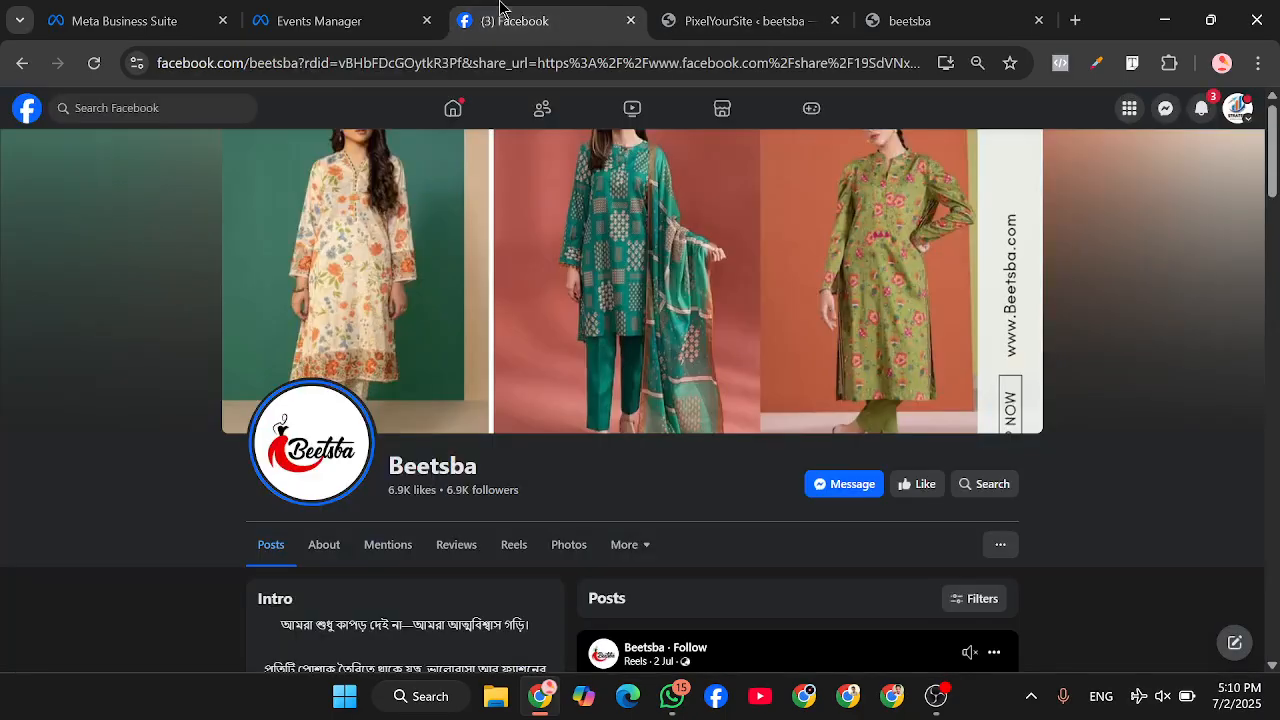
pyautogui.click(358, 8)
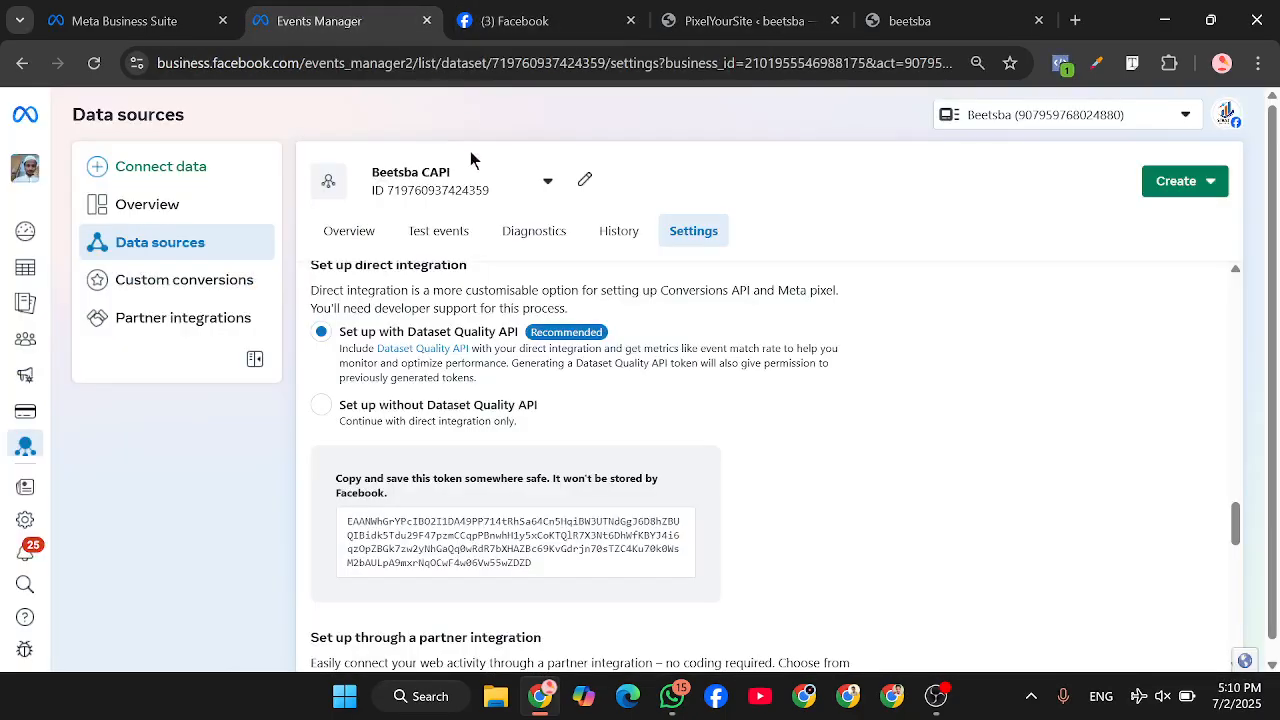
pyautogui.click(444, 235)
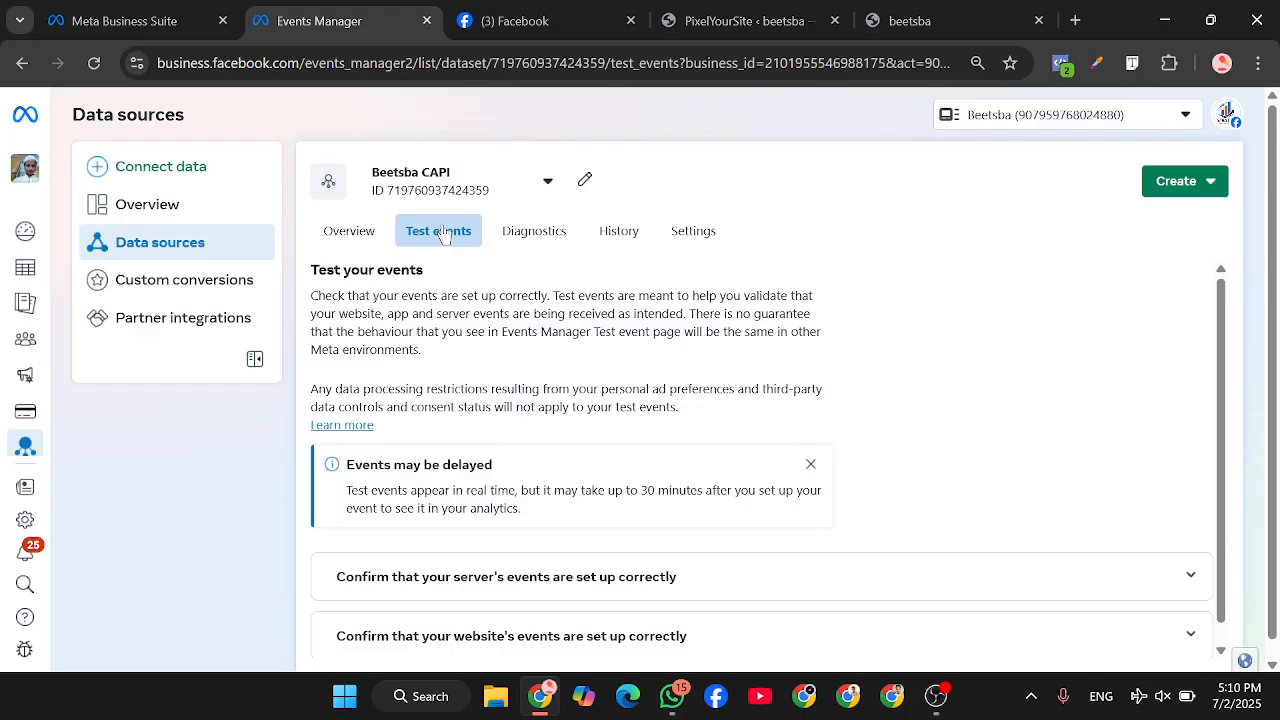
pyautogui.scroll(-1, 600, 430)
pyautogui.click(600, 616)
pyautogui.scroll(-3, 600, 560)
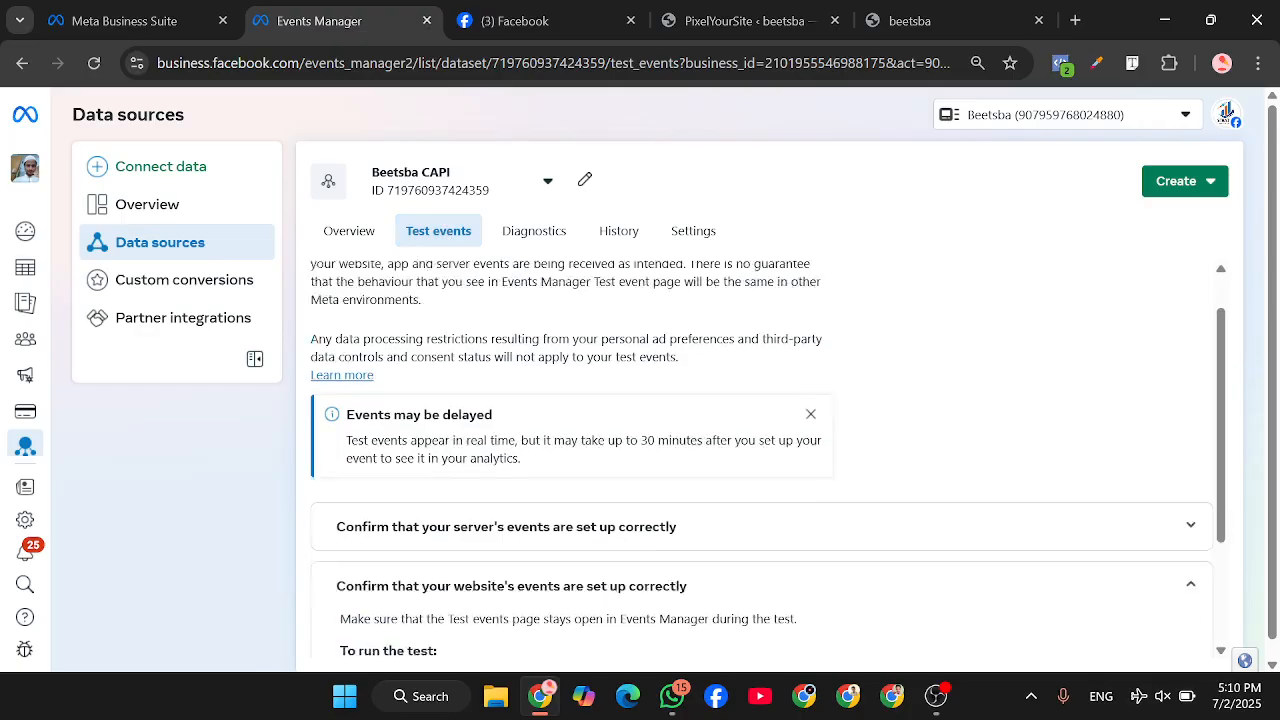
pyautogui.scroll(-1, 600, 560)
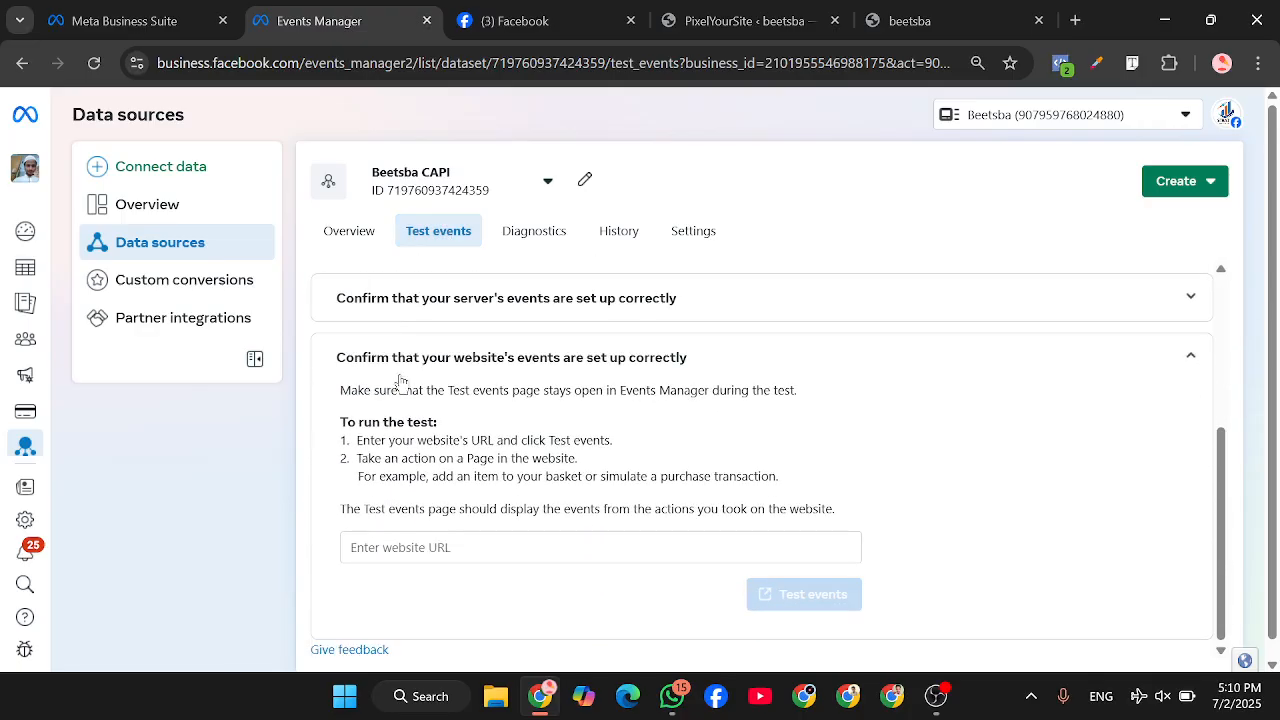
pyautogui.click(432, 318)
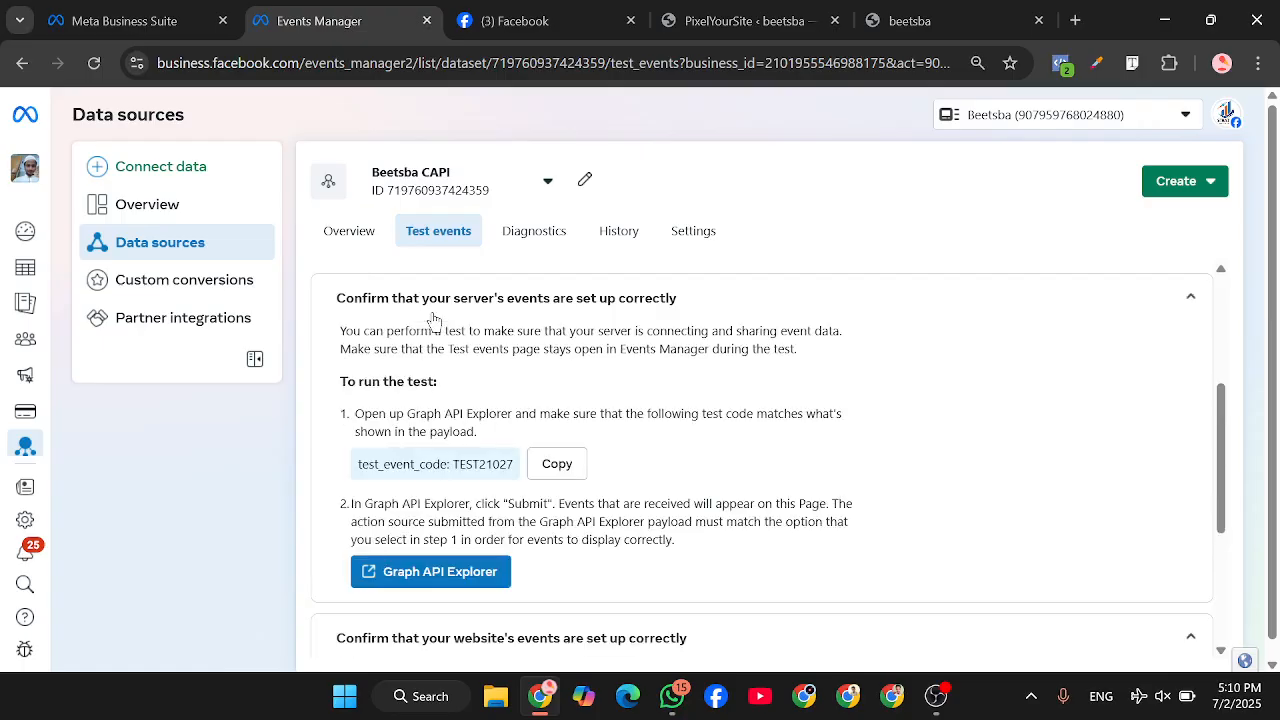
pyautogui.click(557, 463)
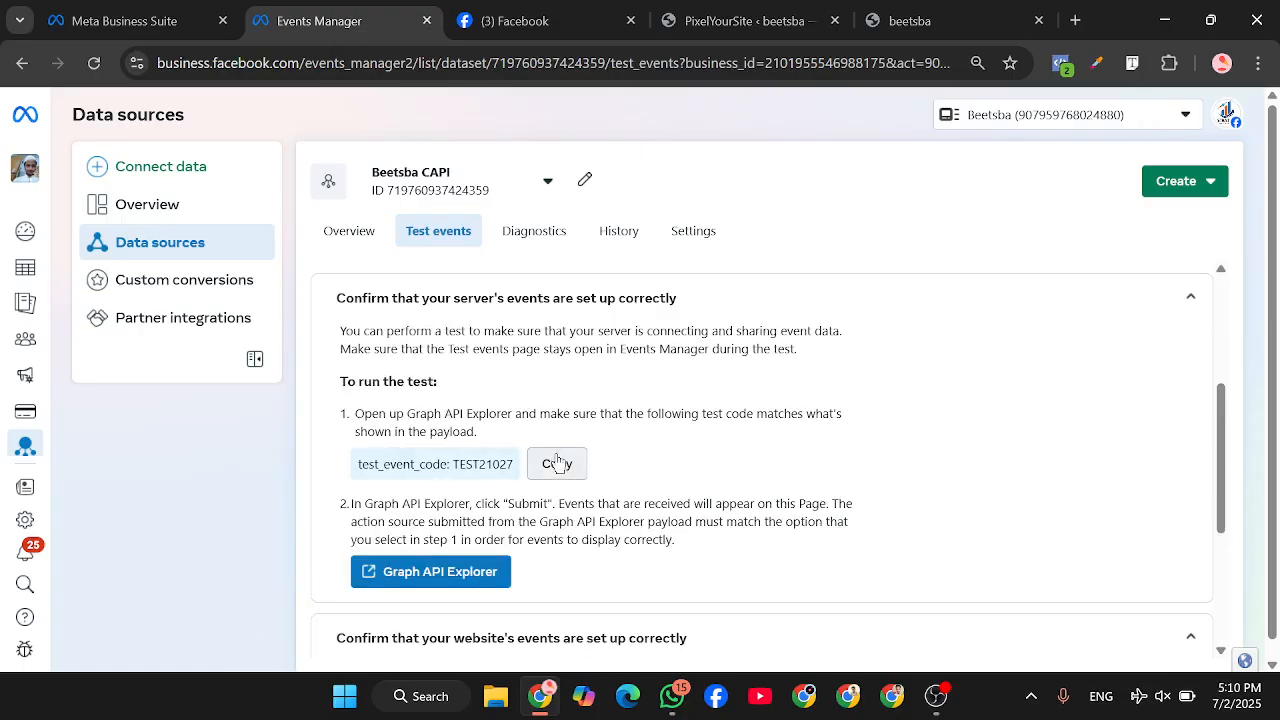
# Step: Switch back to PixelYourSite and paste TEST21027 as the Meta Pixel's Test Event Code
pyautogui.click(750, 20)
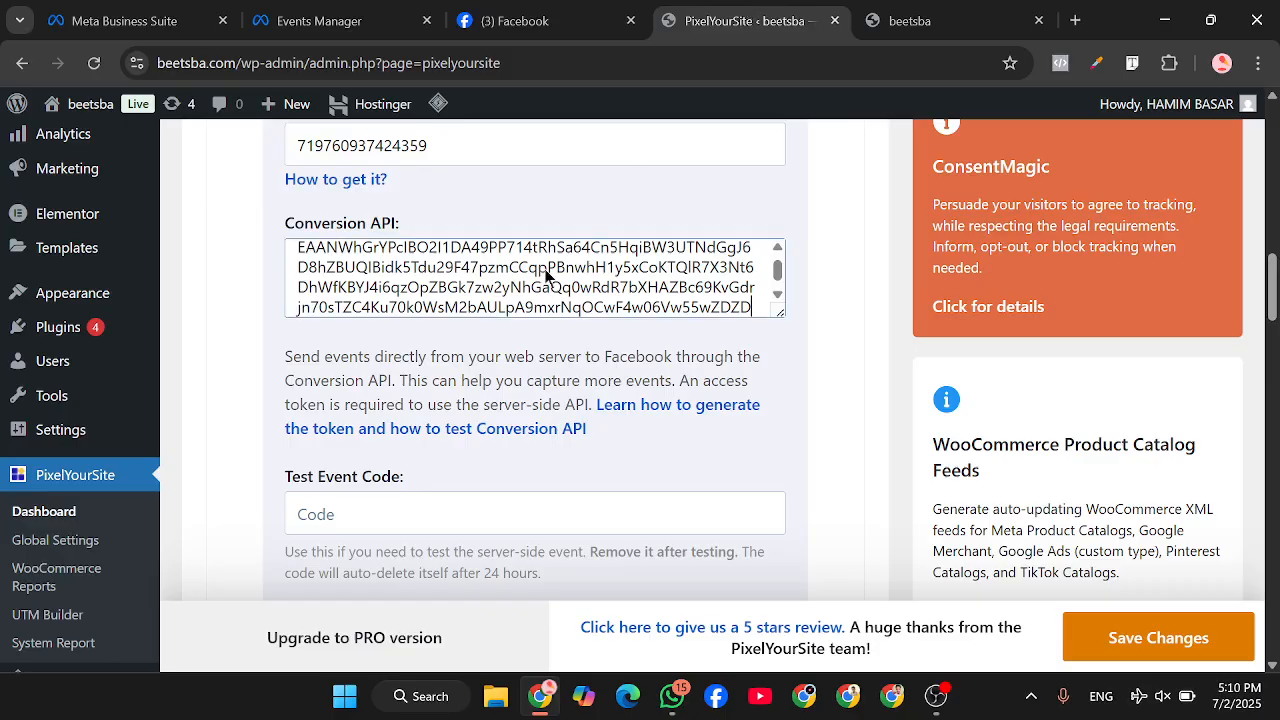
pyautogui.click(329, 512)
pyautogui.hotkey('ctrl', 'v')
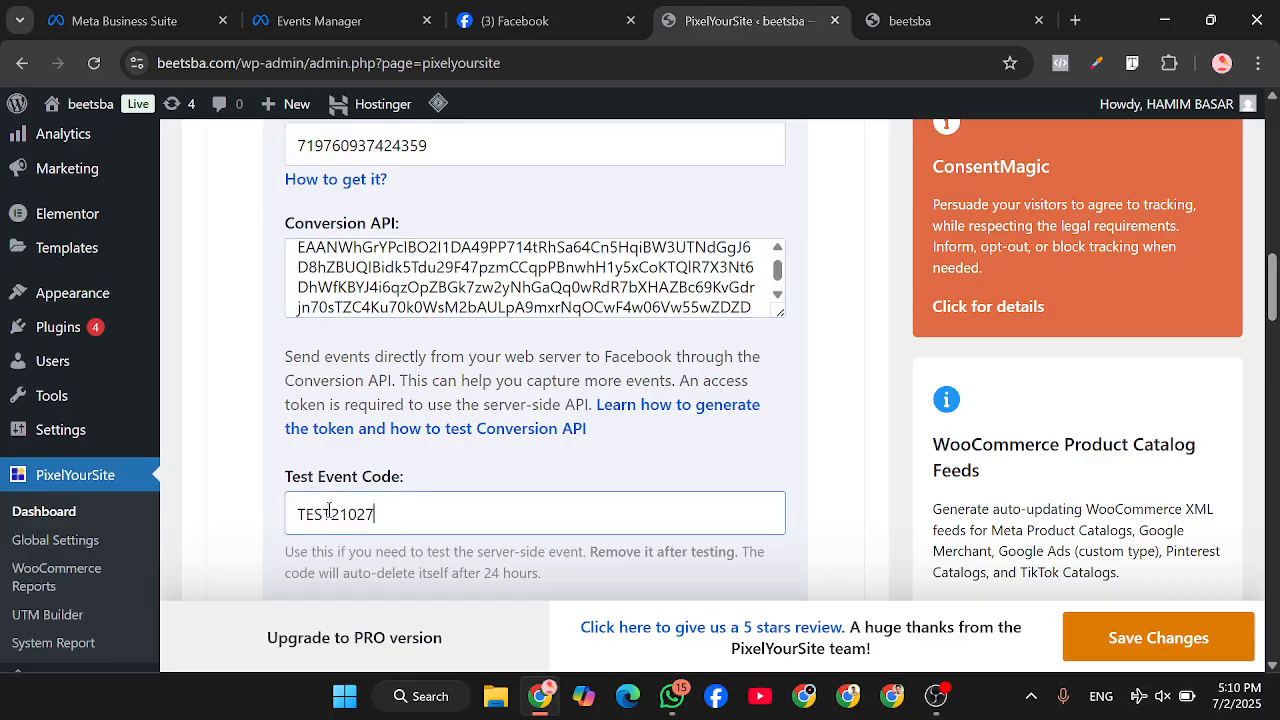
# Step: Enable automatic key action tracking and Dynamic Ads for Blog Setup, then save the PixelYourSite changes and reload the dashboard
pyautogui.scroll(-3, 329, 512)
pyautogui.scroll(-2, 746, 357)
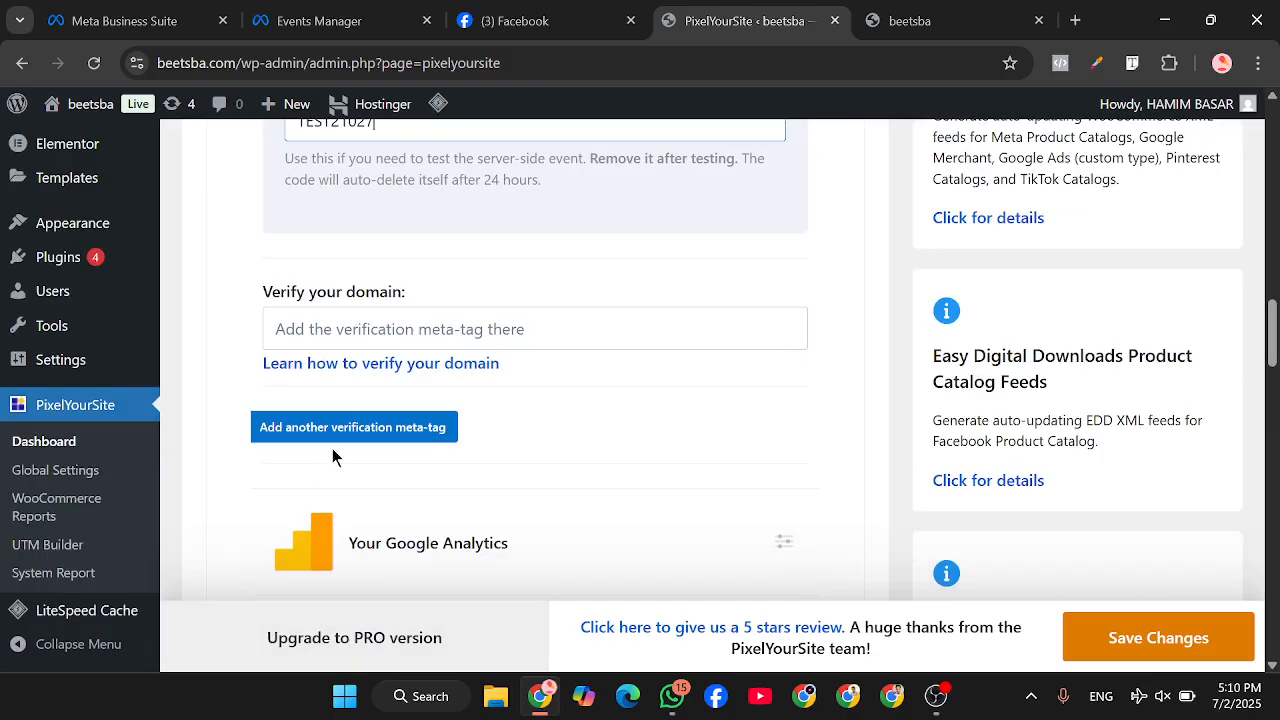
pyautogui.scroll(-20, 535, 360)
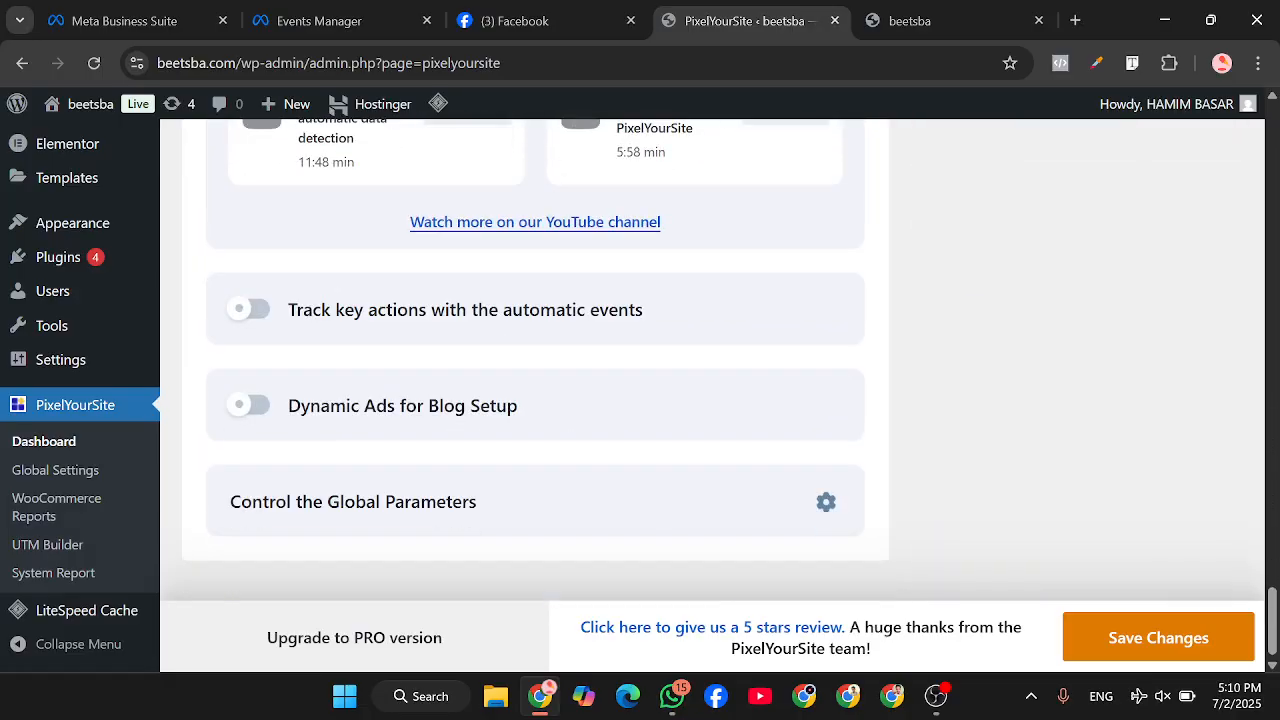
pyautogui.click(252, 310)
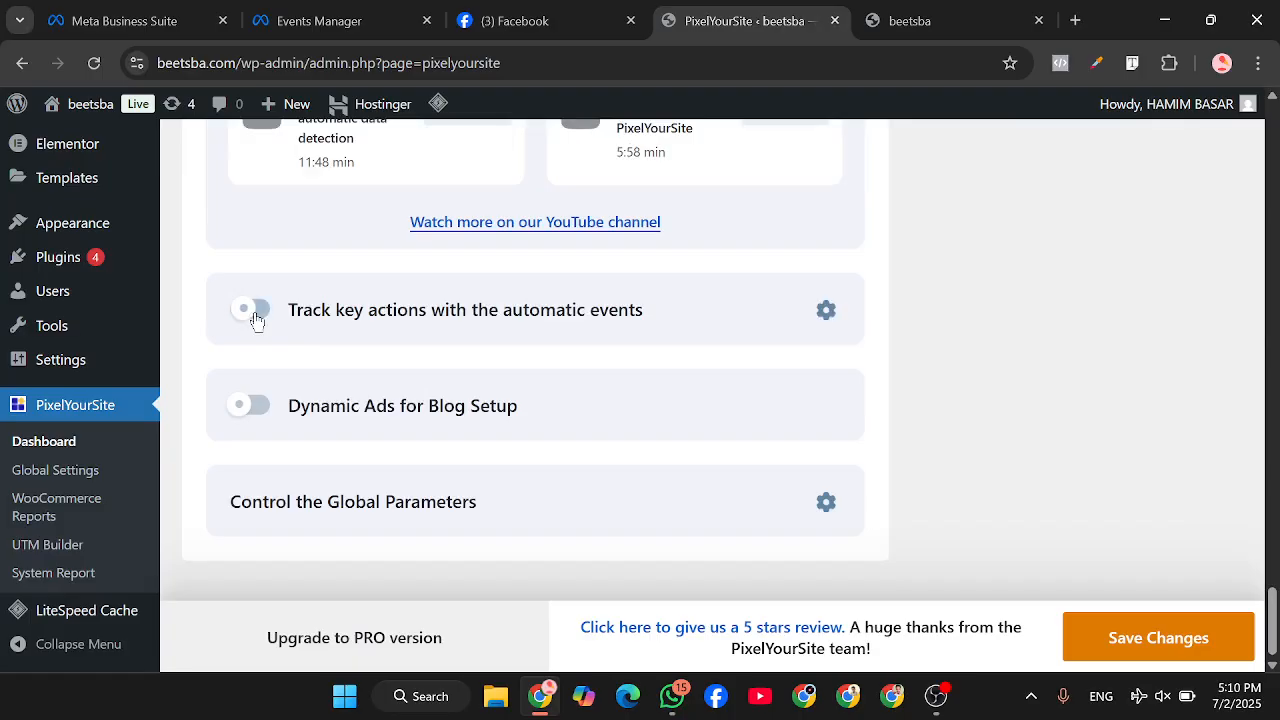
pyautogui.click(240, 408)
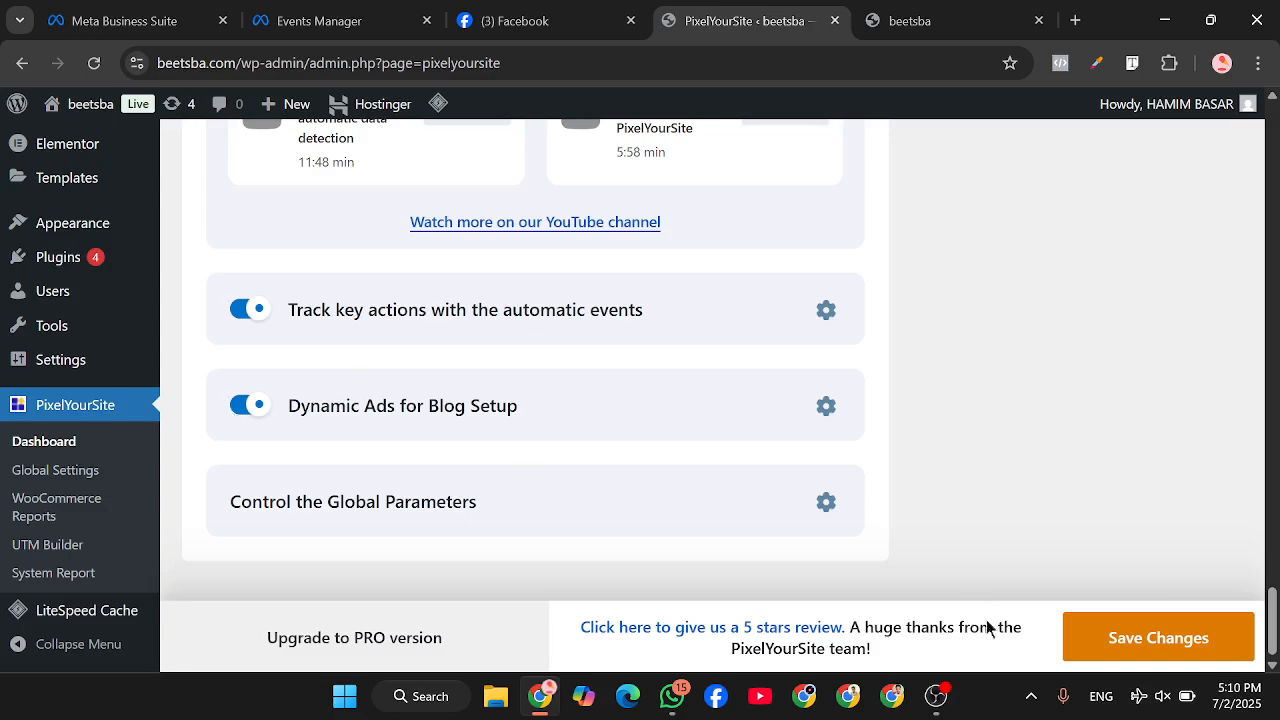
pyautogui.click(1104, 650)
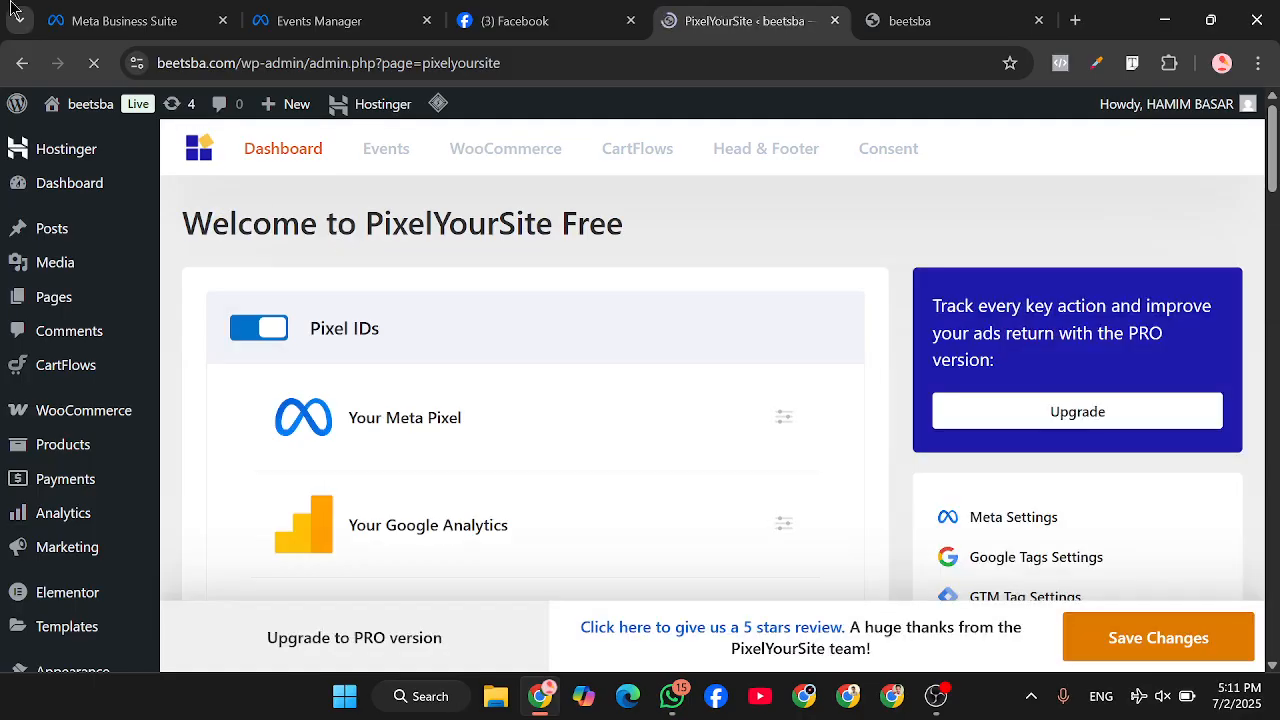
pyautogui.click(97, 66)
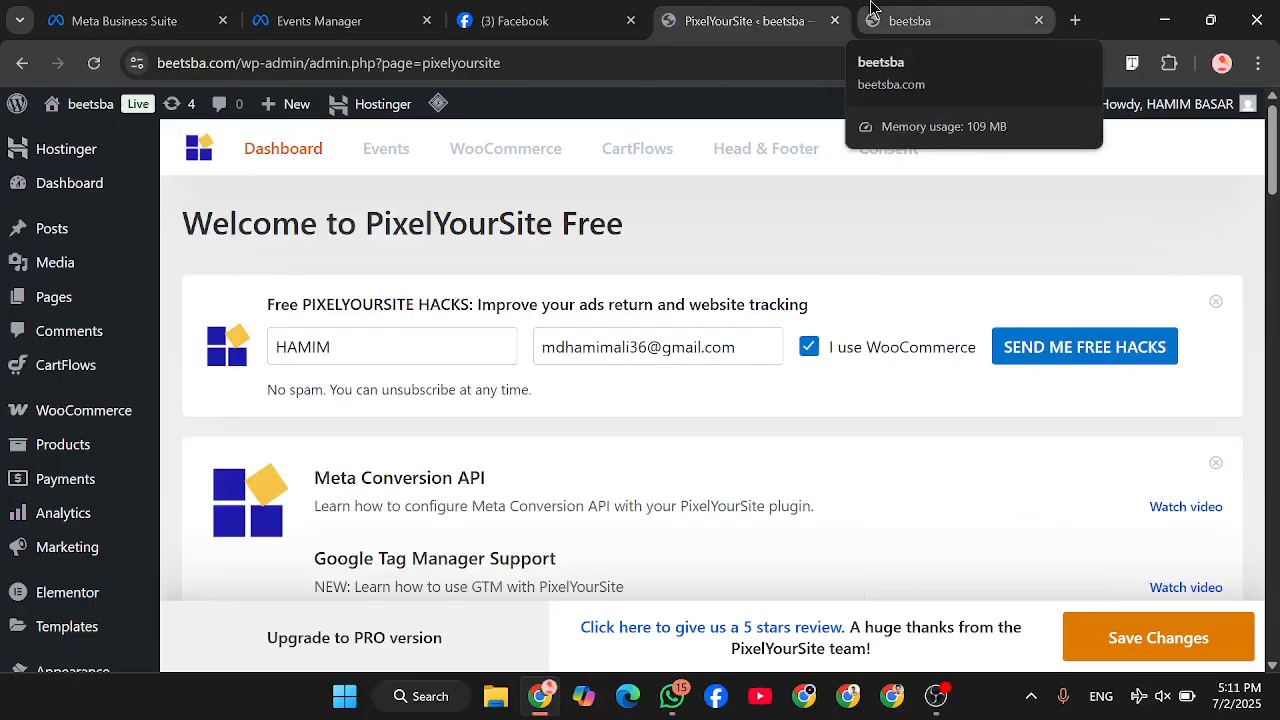
# Step: Reload the beetsba.com storefront and check its pixel and events with Meta Pixel Helper
pyautogui.click(872, 10)
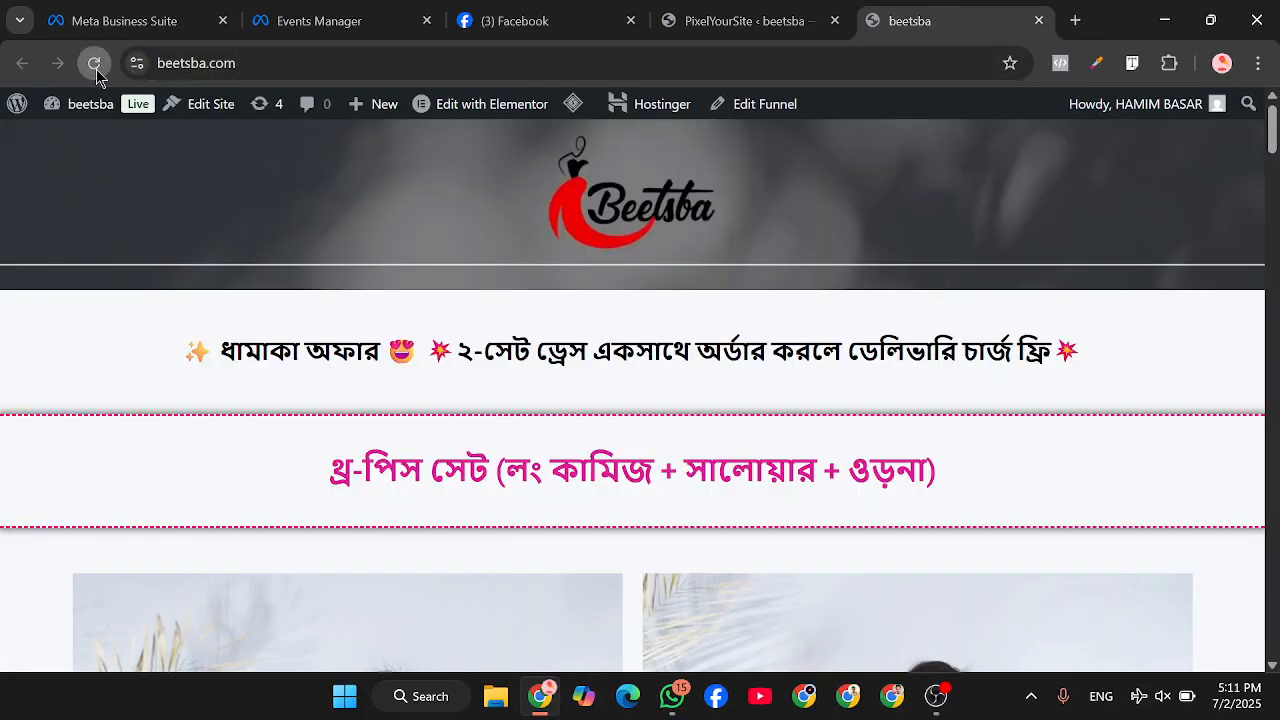
pyautogui.click(95, 66)
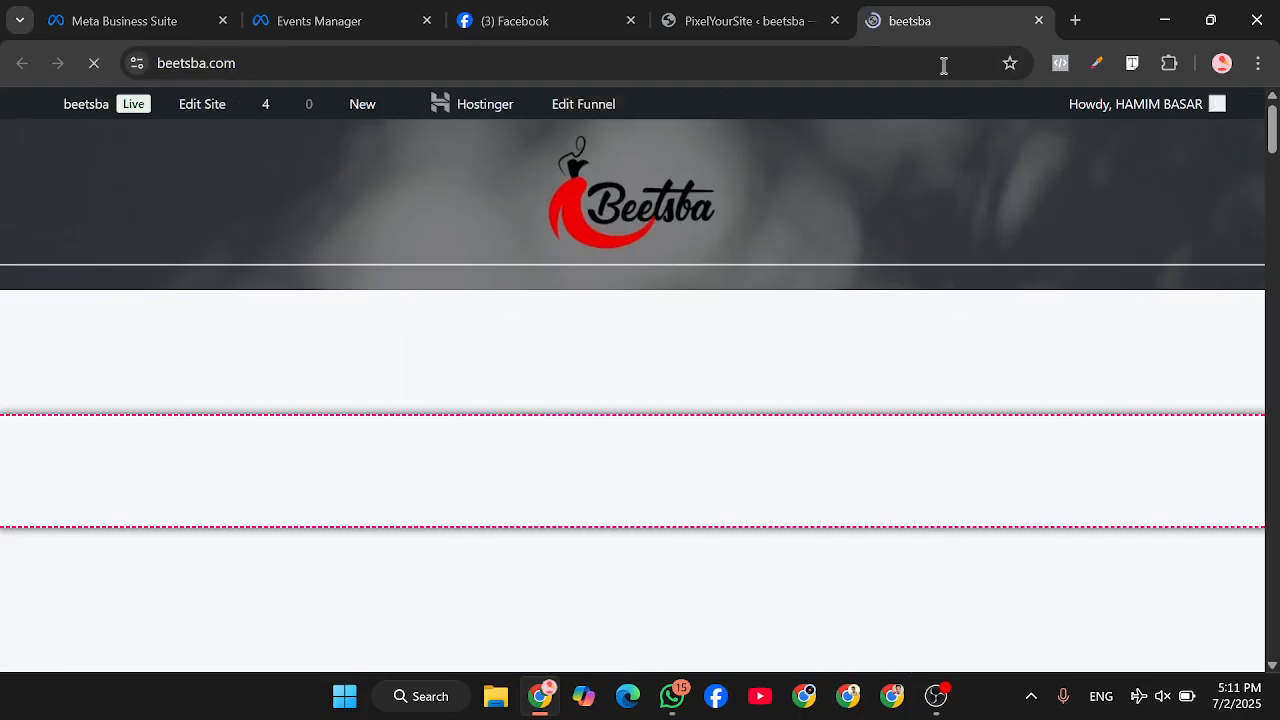
pyautogui.click(1058, 70)
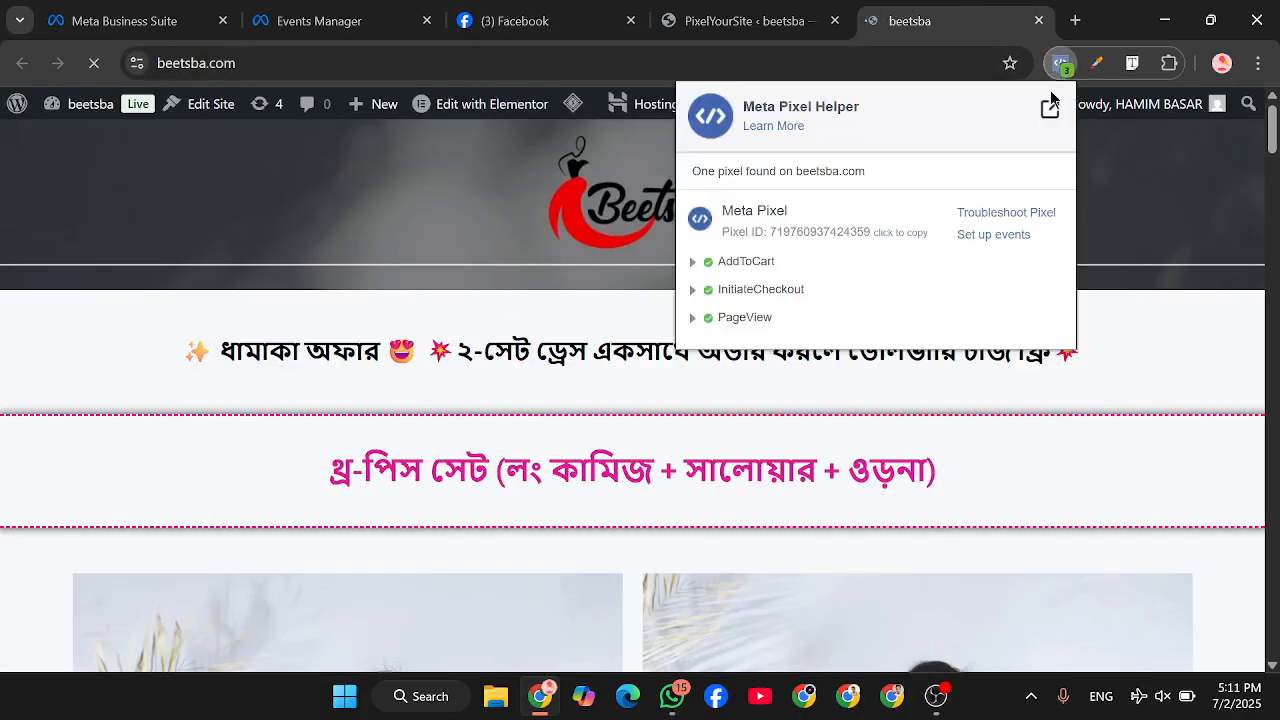
# Step: Copy the beetsba.com address and load the storefront in the other Chrome profile's window as a guest visitor
pyautogui.click(331, 63)
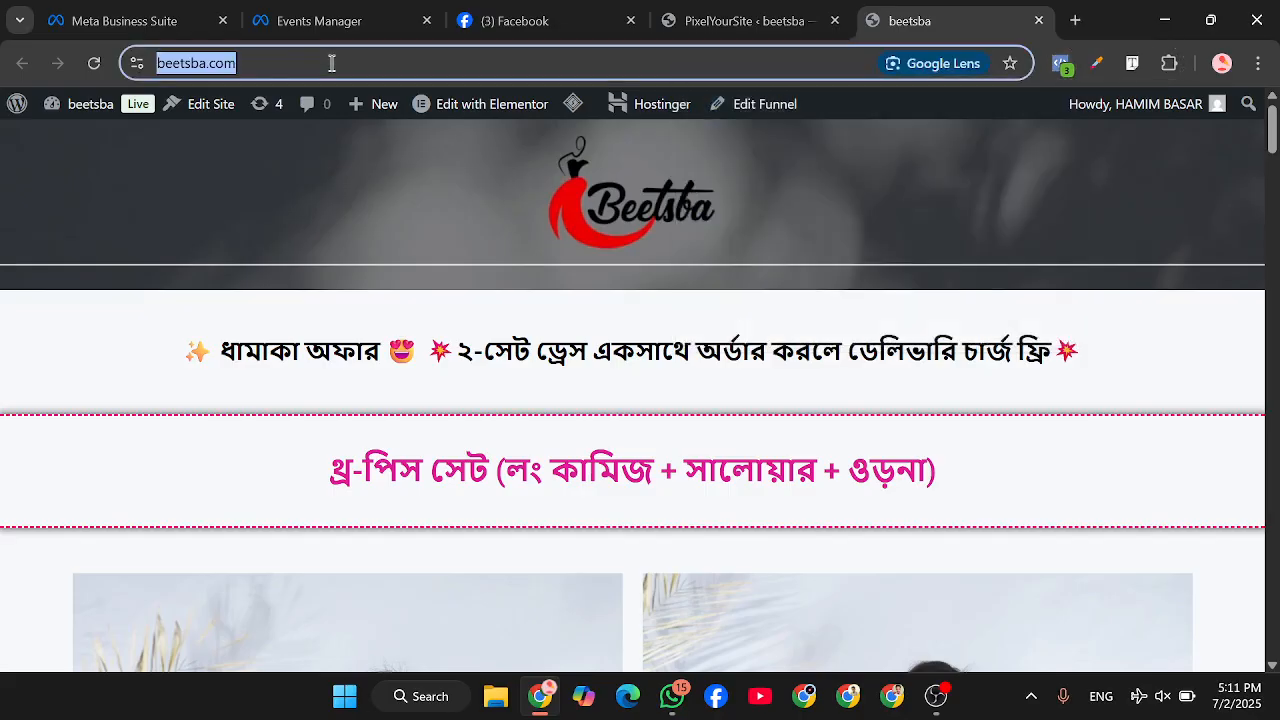
pyautogui.click(331, 63)
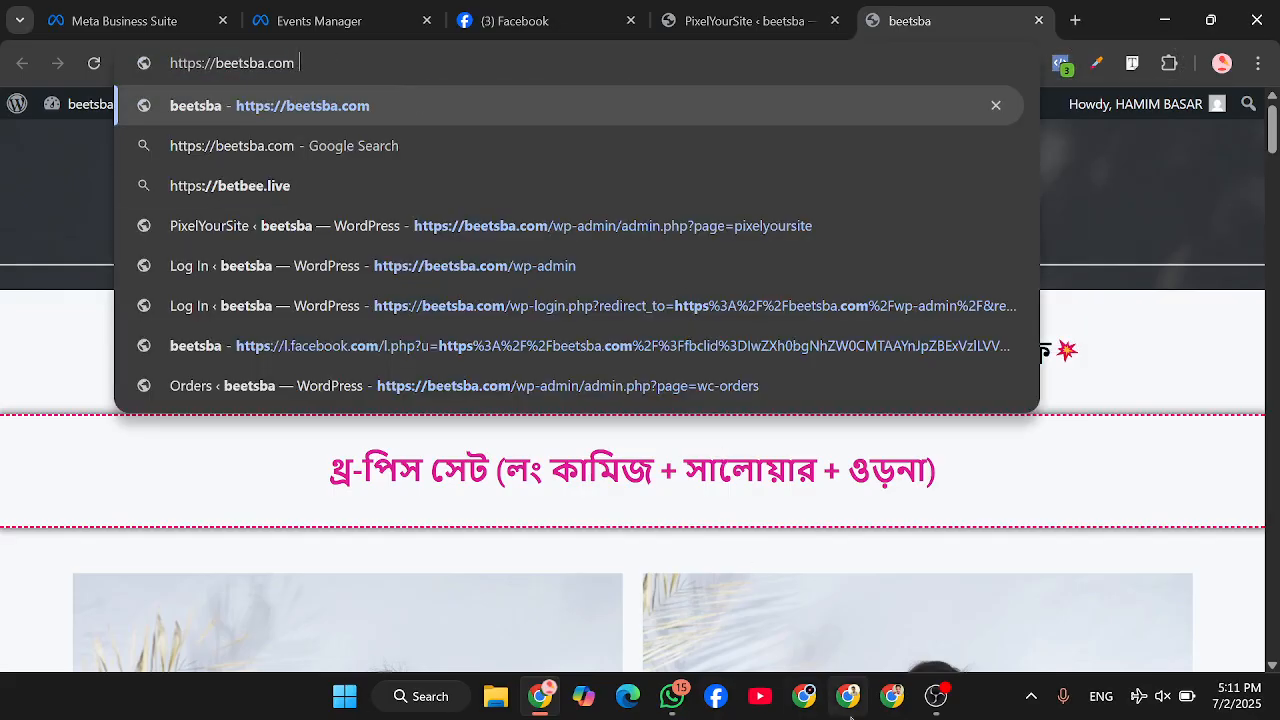
pyautogui.click(854, 715)
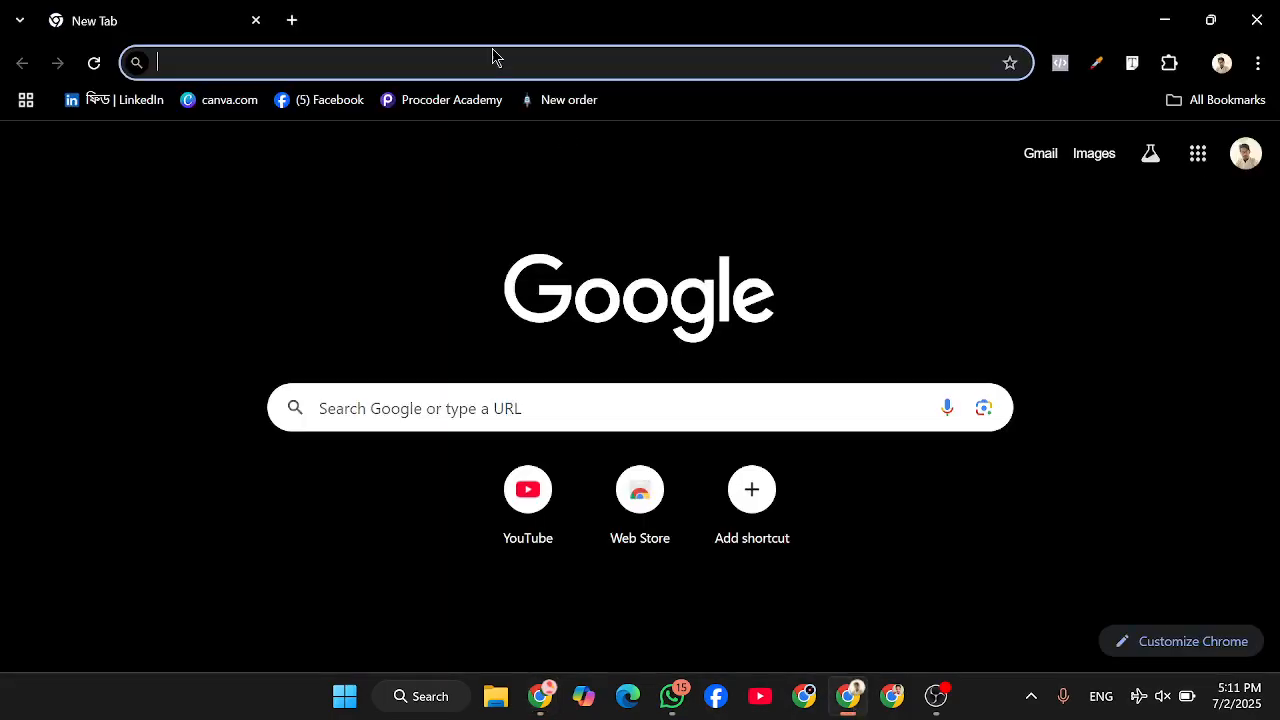
pyautogui.click(475, 58)
pyautogui.hotkey('ctrl', 'v')
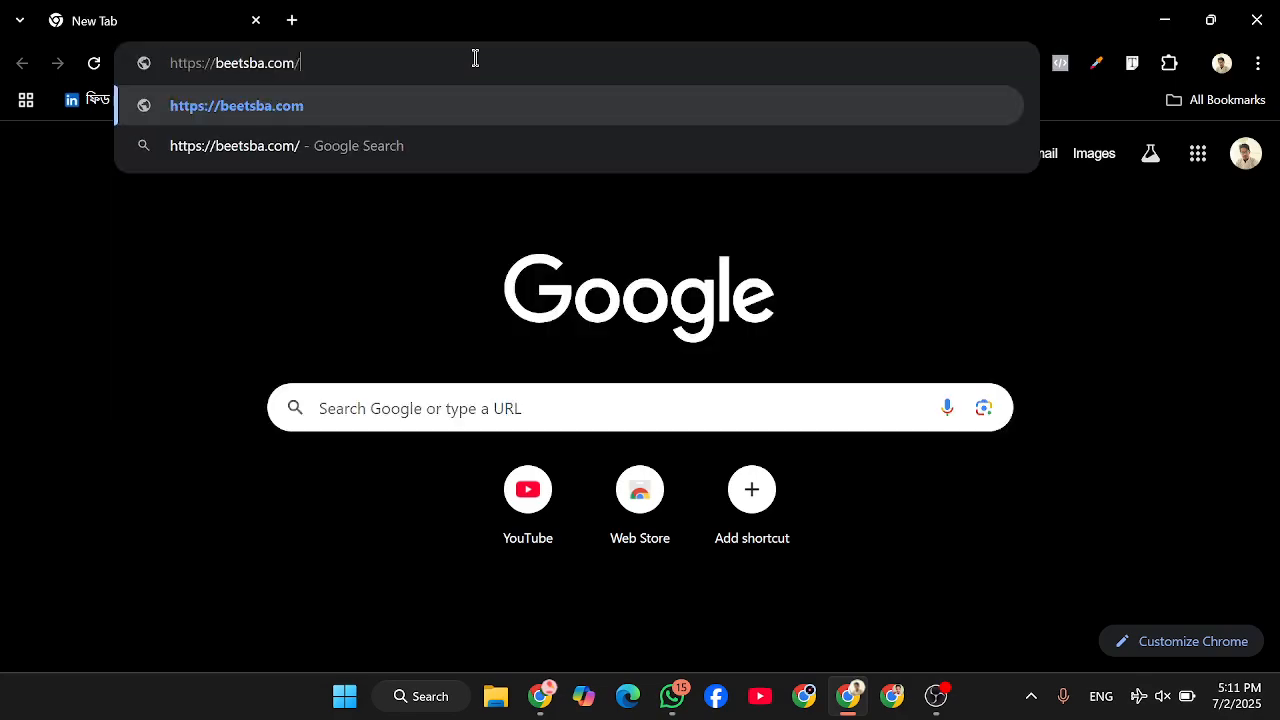
pyautogui.press('Return')
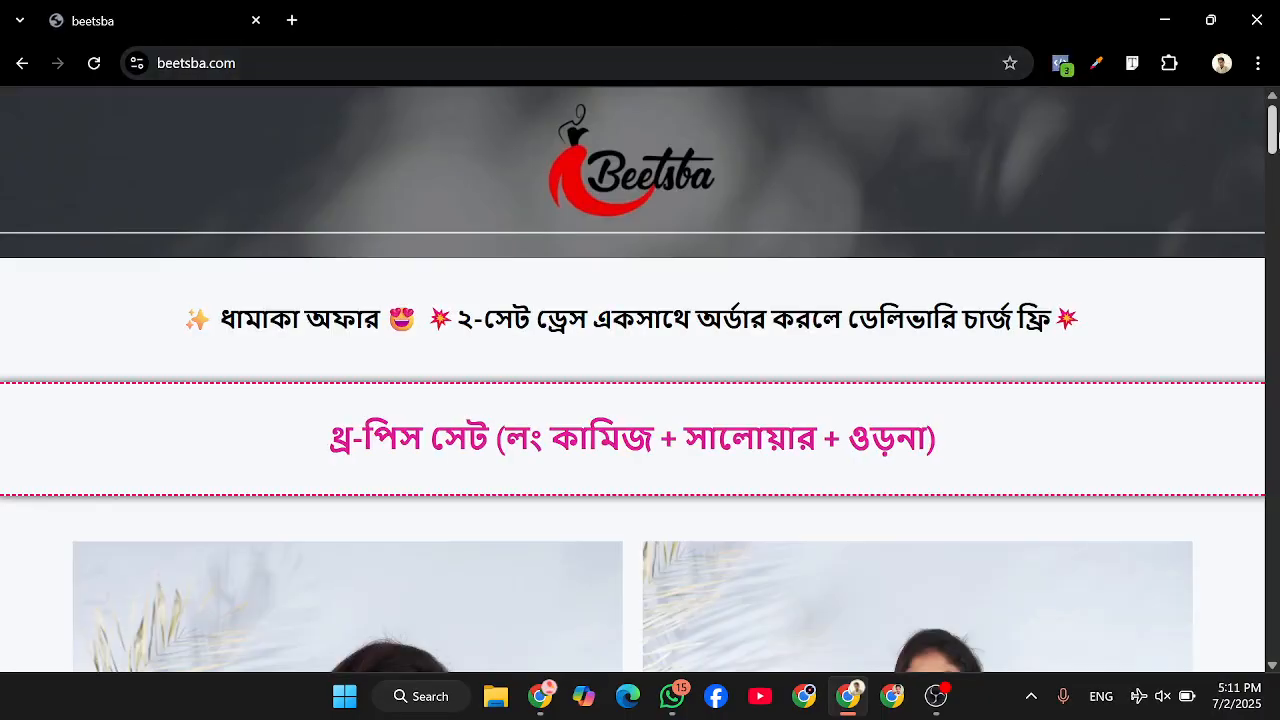
pyautogui.scroll(-5, 1040, 184)
pyautogui.moveTo(1278, 181); pyautogui.dragTo(1258, 85)
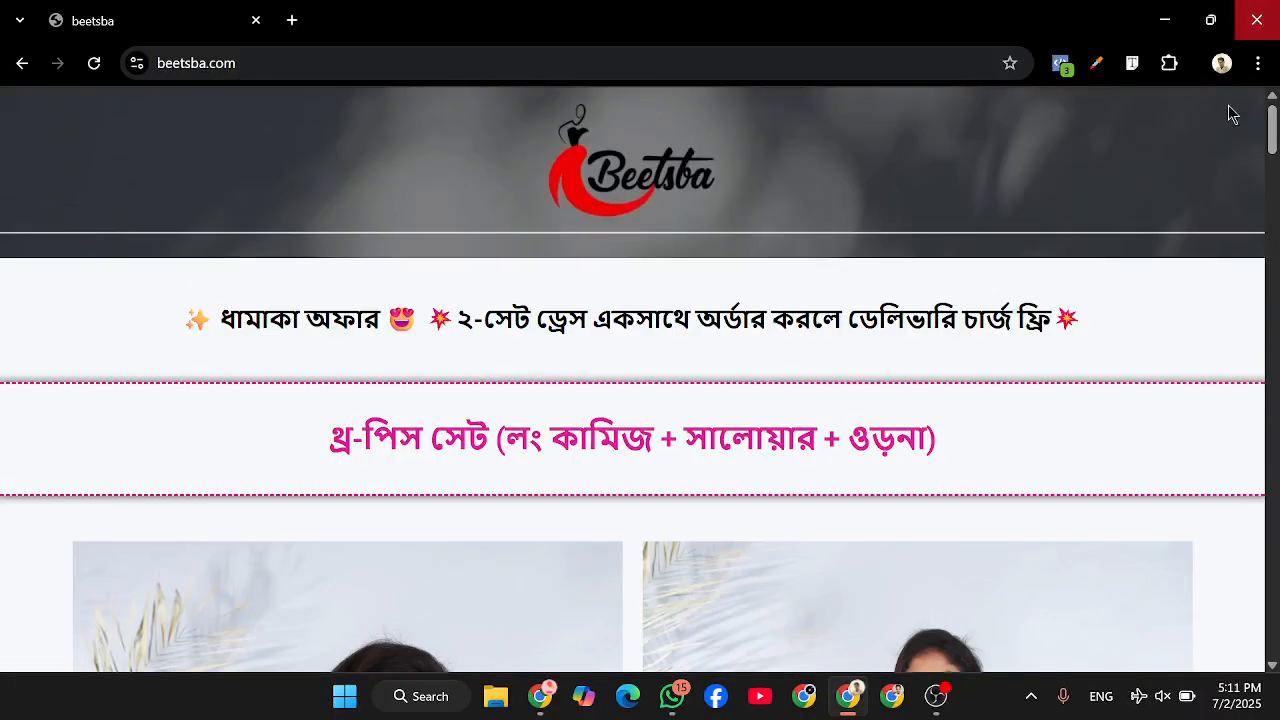
# Step: Examine the AddToCart, InitiateCheckout and PageView event details in Meta Pixel Helper on the guest storefront
pyautogui.click(1064, 66)
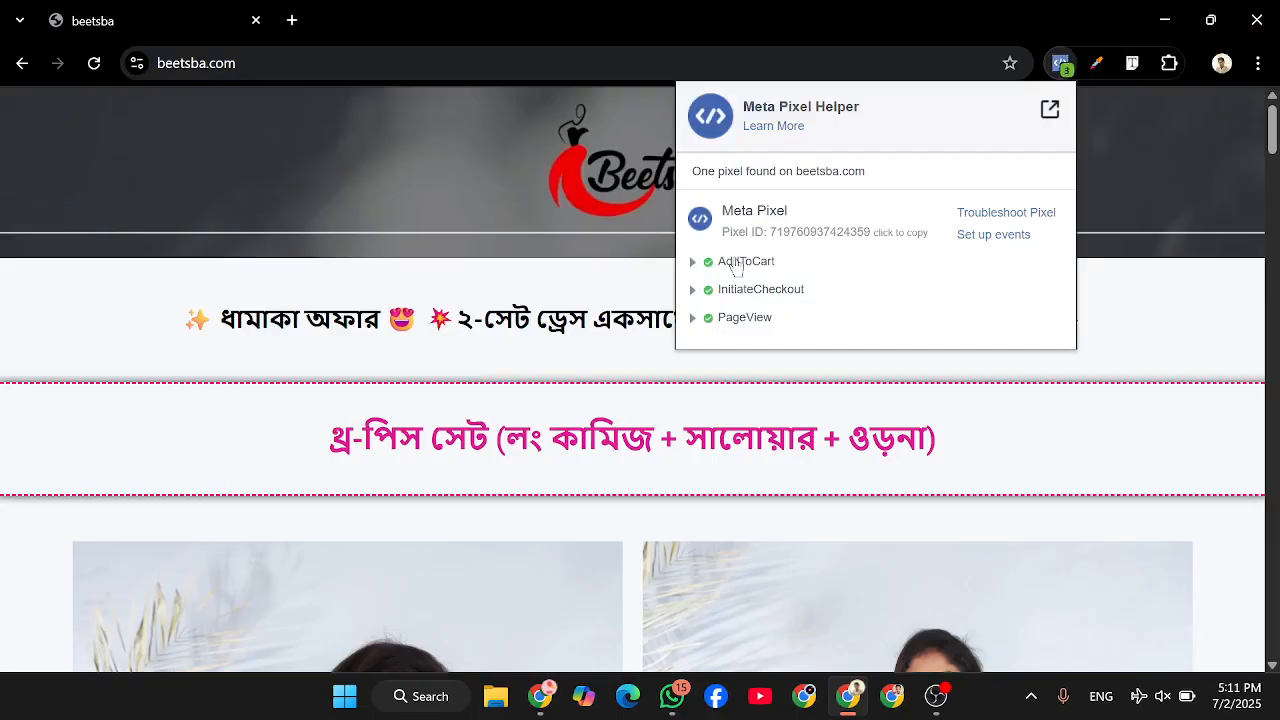
pyautogui.click(735, 264)
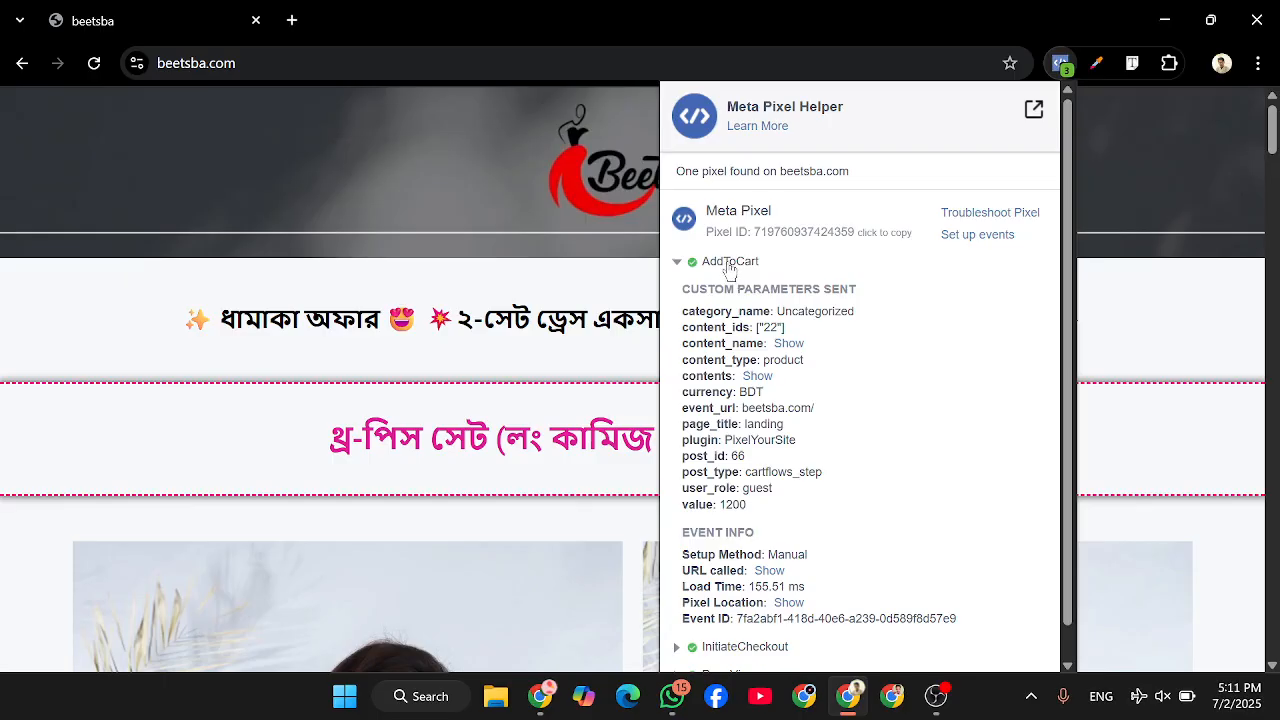
pyautogui.click(729, 263)
pyautogui.click(751, 292)
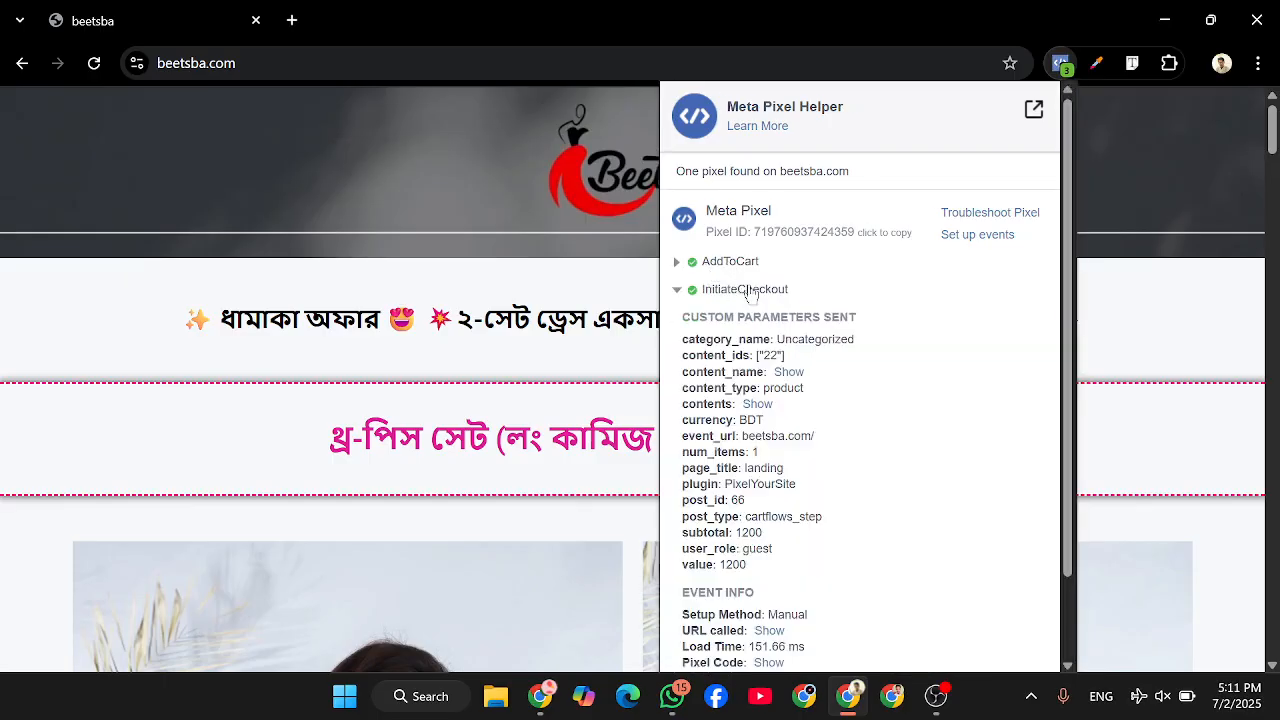
pyautogui.click(751, 292)
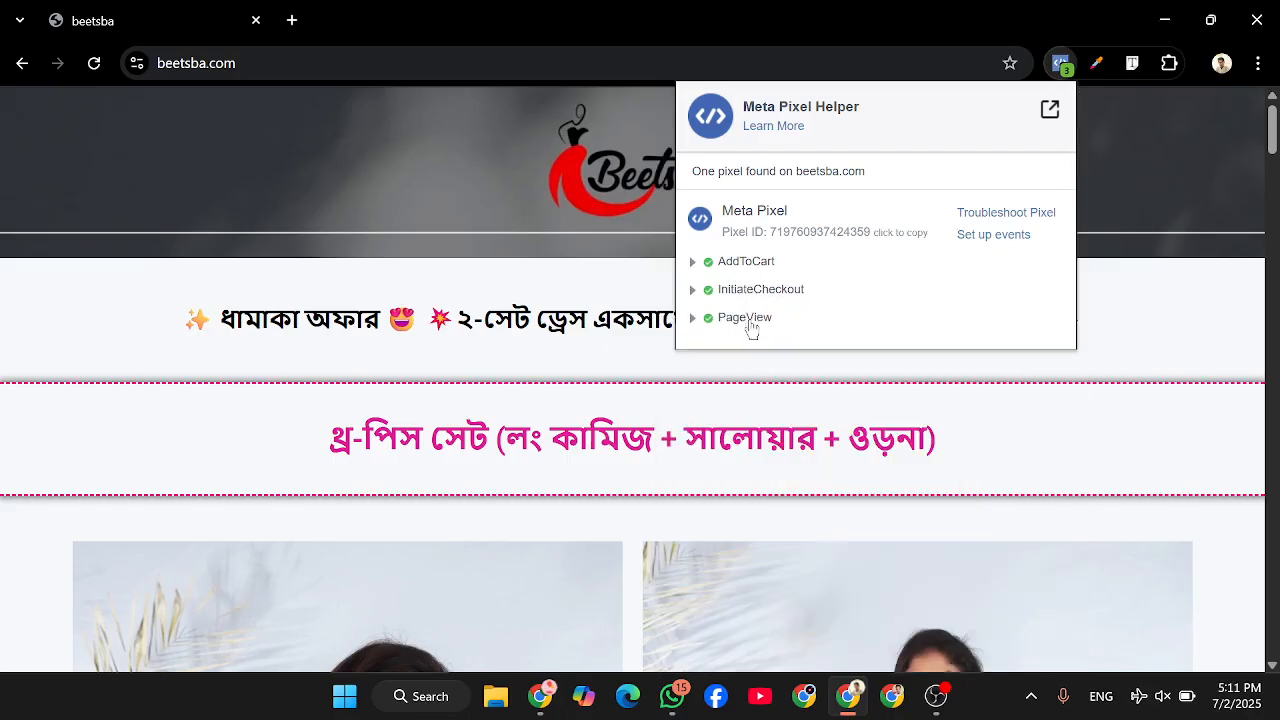
pyautogui.click(742, 330)
pyautogui.doubleClick(740, 330)
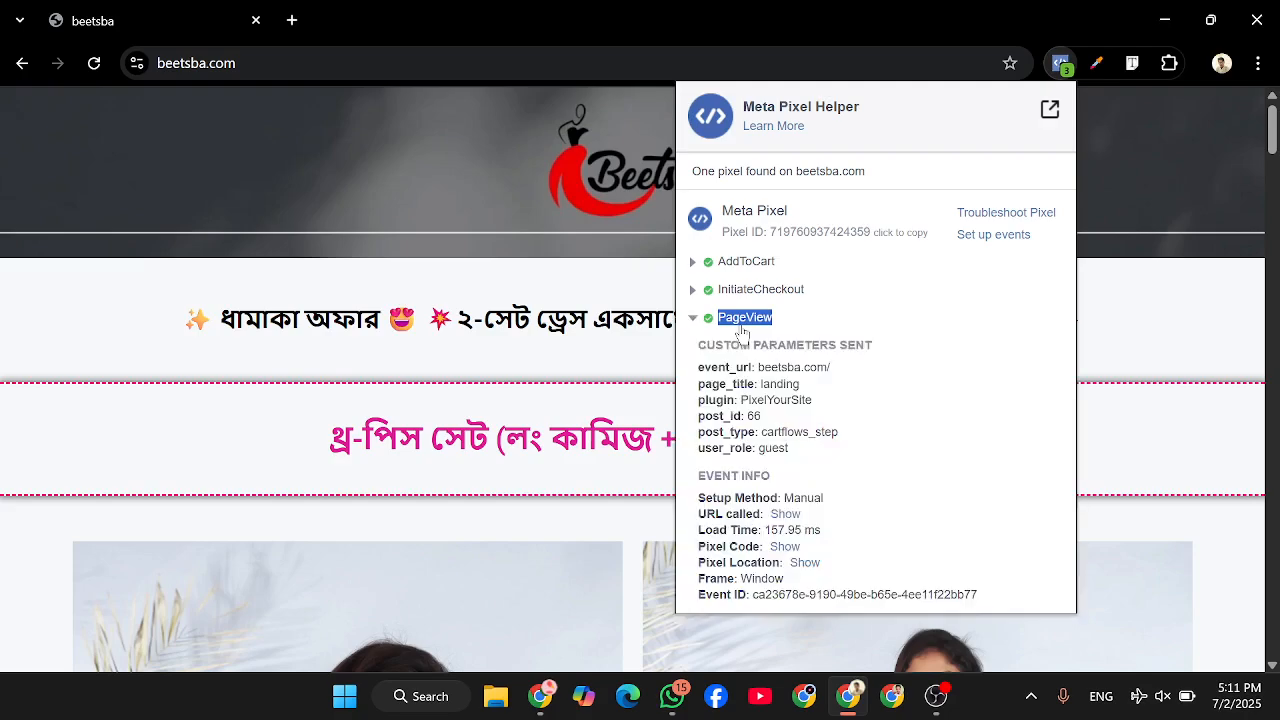
pyautogui.click(1262, 202)
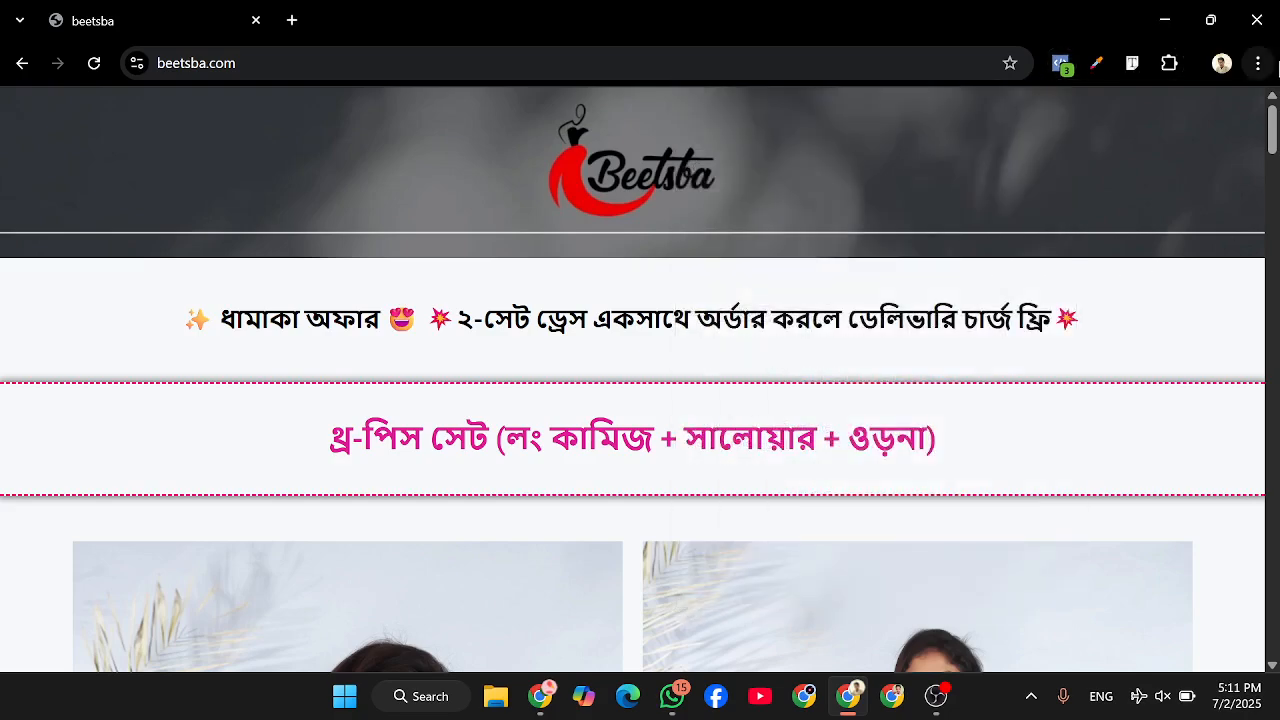
# Step: Switch back to Events Manager and review the Beetsba CAPI dataset's received test events, comparing server and browser sources
pyautogui.click(1165, 15)
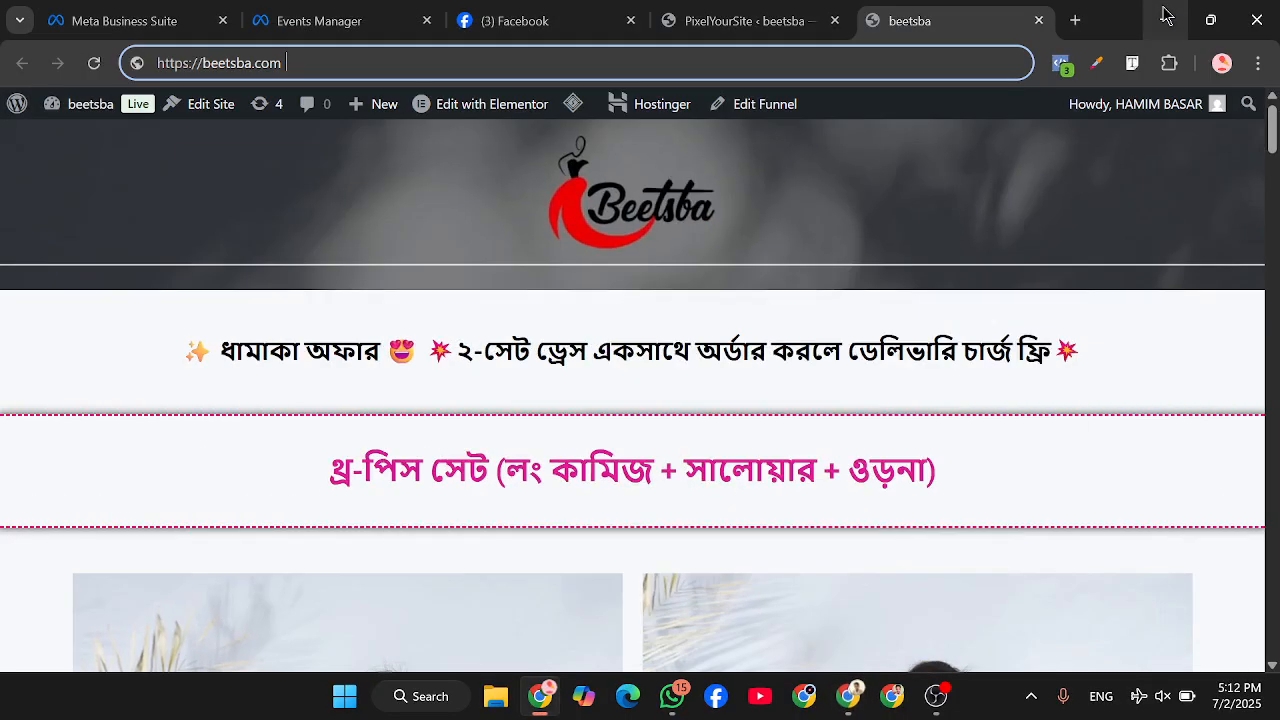
pyautogui.click(745, 20)
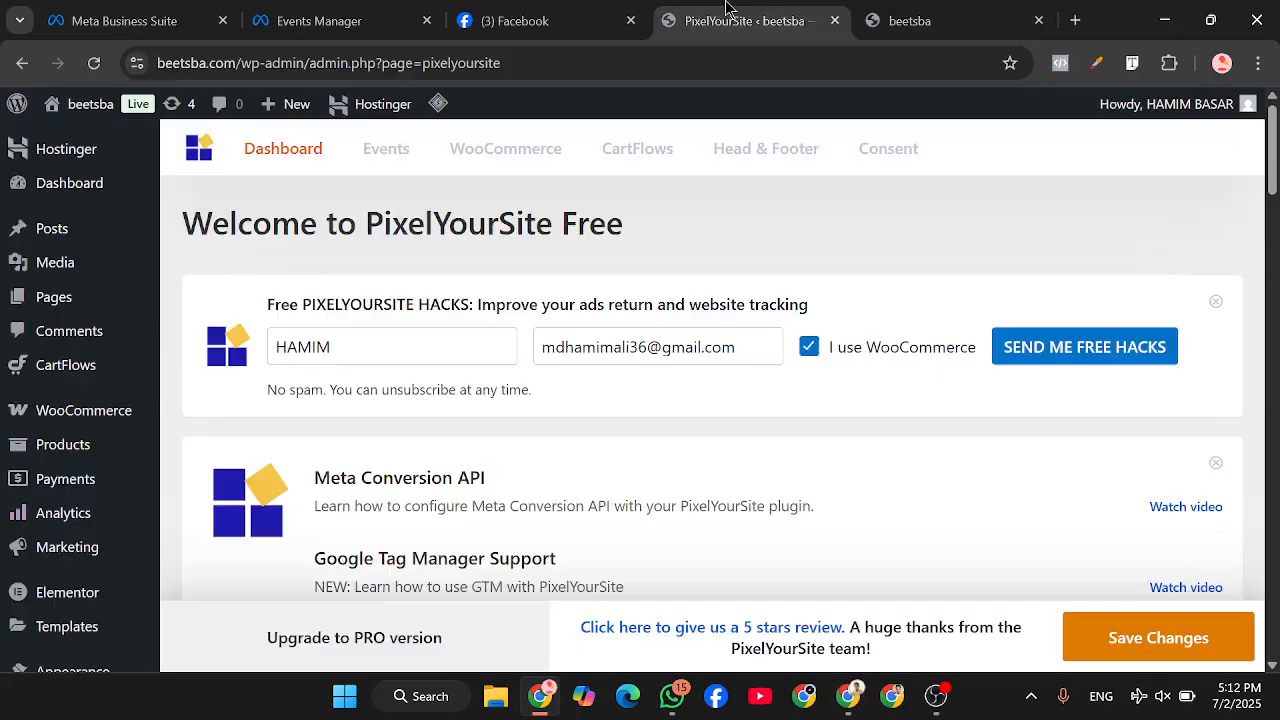
pyautogui.click(355, 19)
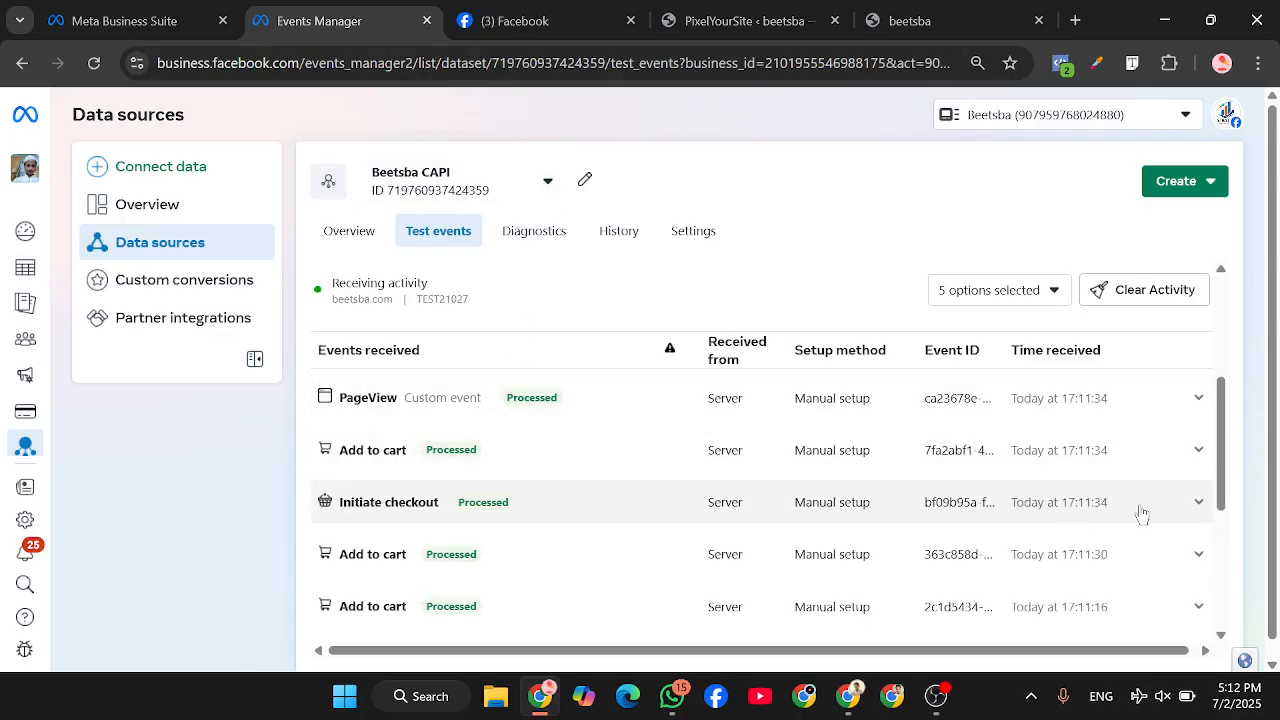
pyautogui.moveTo(1227, 485); pyautogui.dragTo(815, 615)
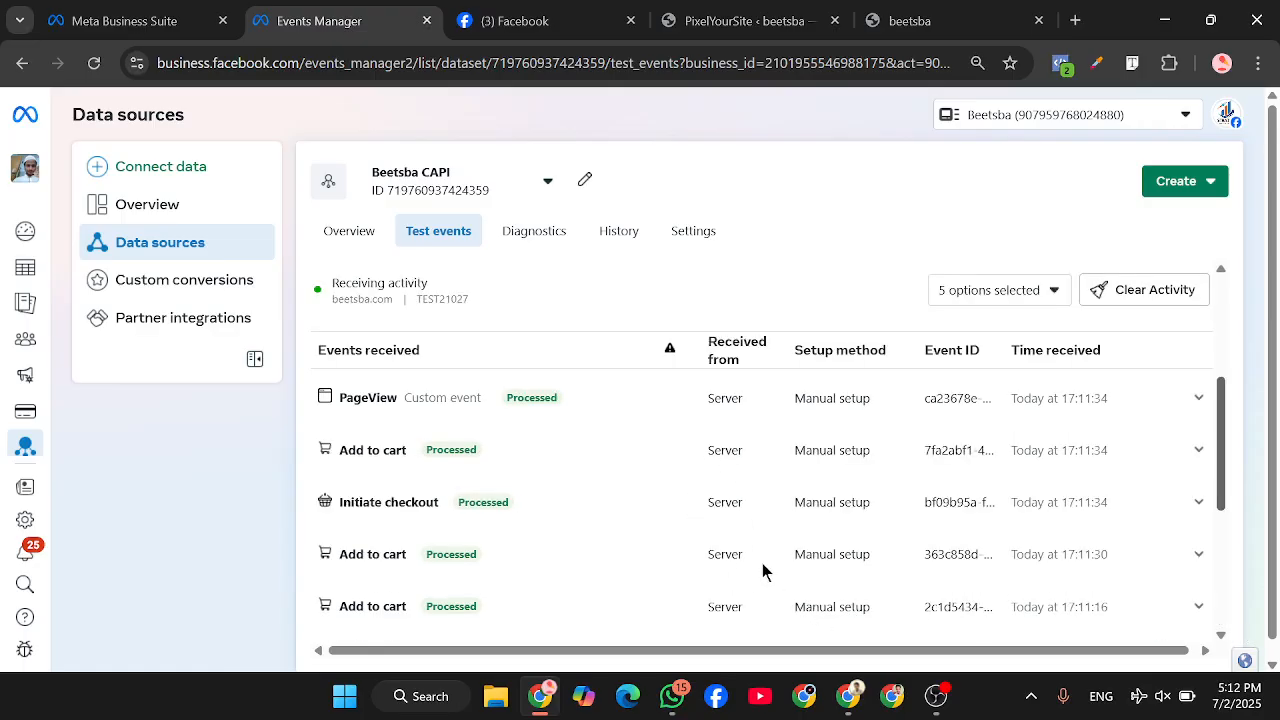
pyautogui.scroll(-4, 762, 563)
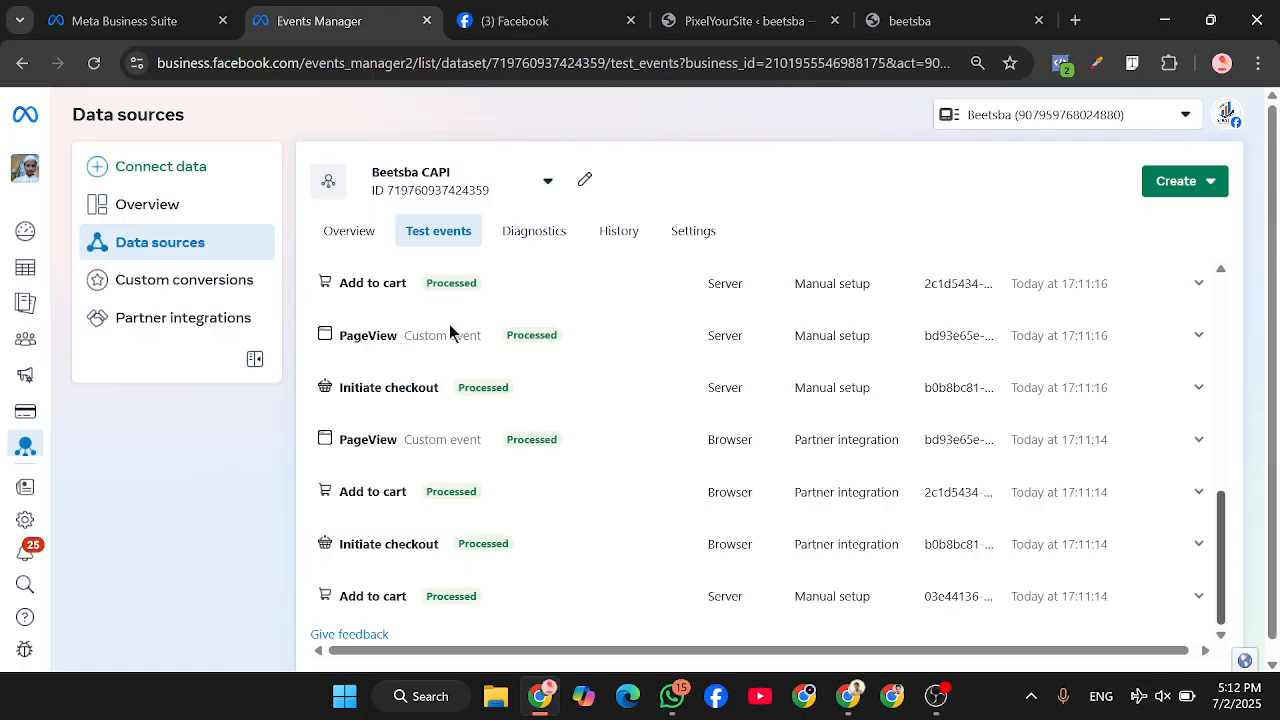
pyautogui.scroll(-1, 501, 551)
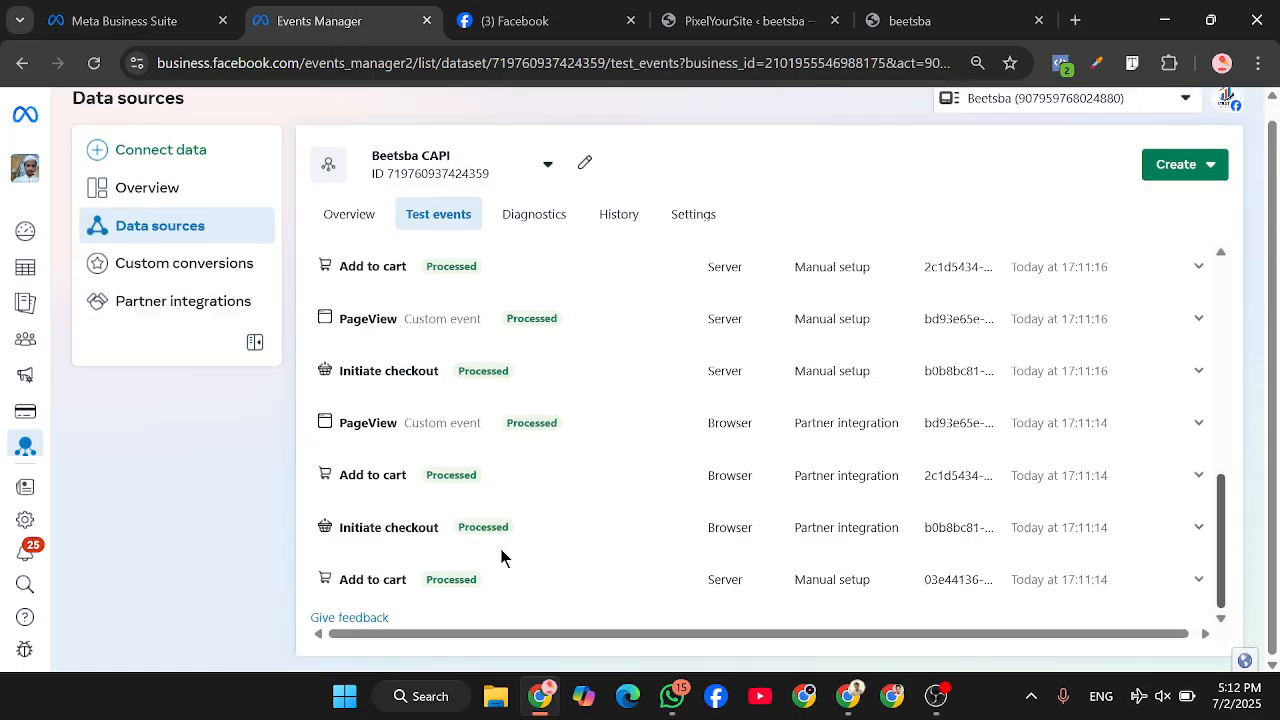
pyautogui.scroll(10, 554, 468)
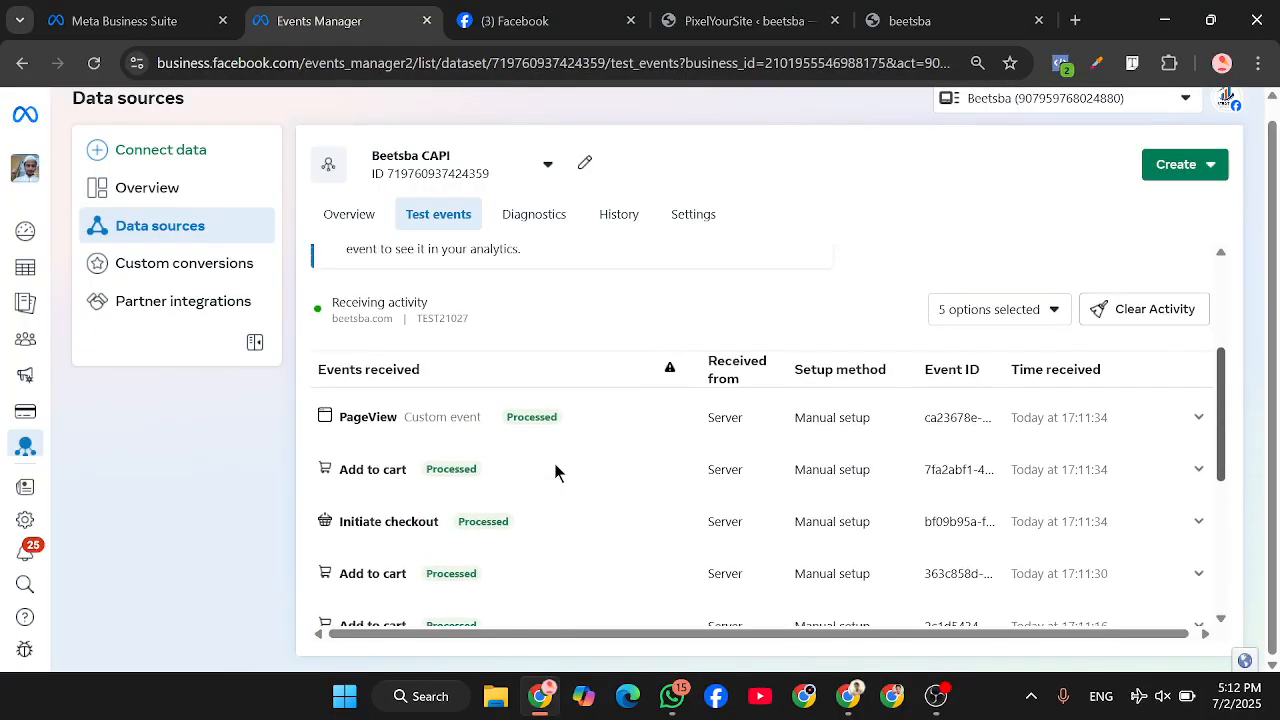
pyautogui.scroll(-2, 556, 470)
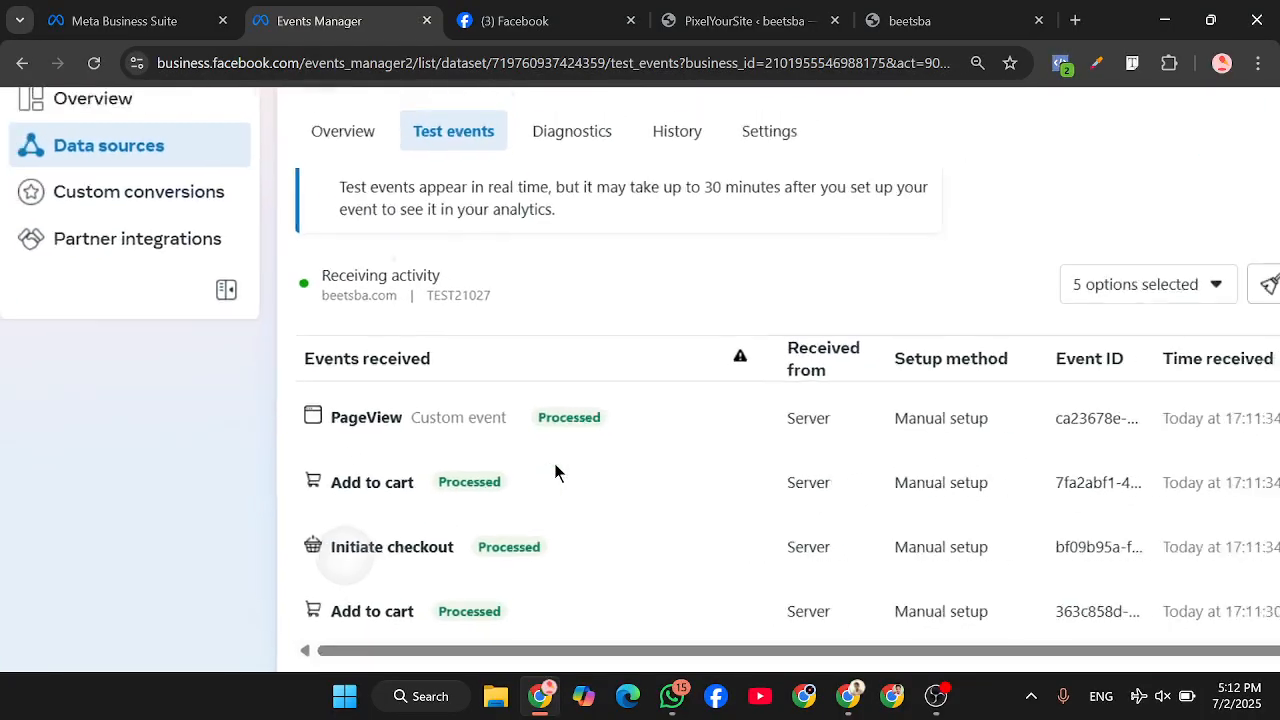
# Step: Expand the newest PageView and Add to cart server events and examine their event IDs, parameters and user data keys
pyautogui.click(554, 463)
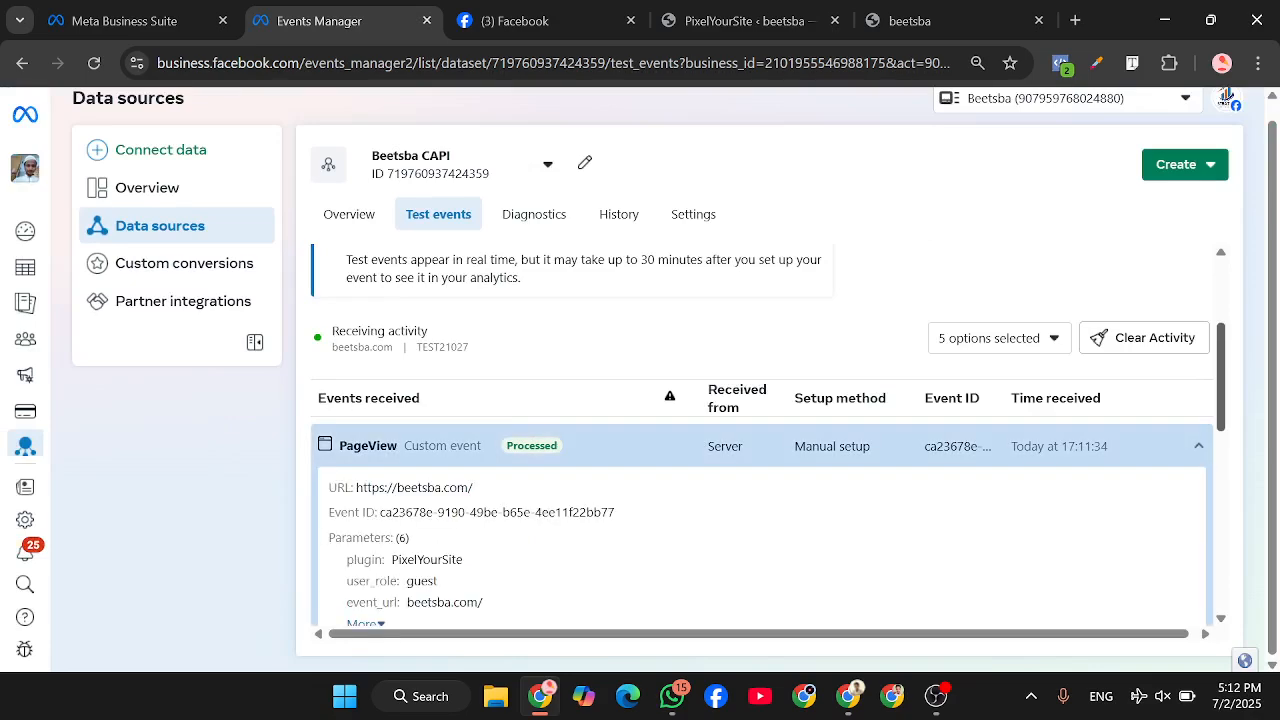
pyautogui.click(554, 461)
pyautogui.click(556, 492)
pyautogui.click(556, 453)
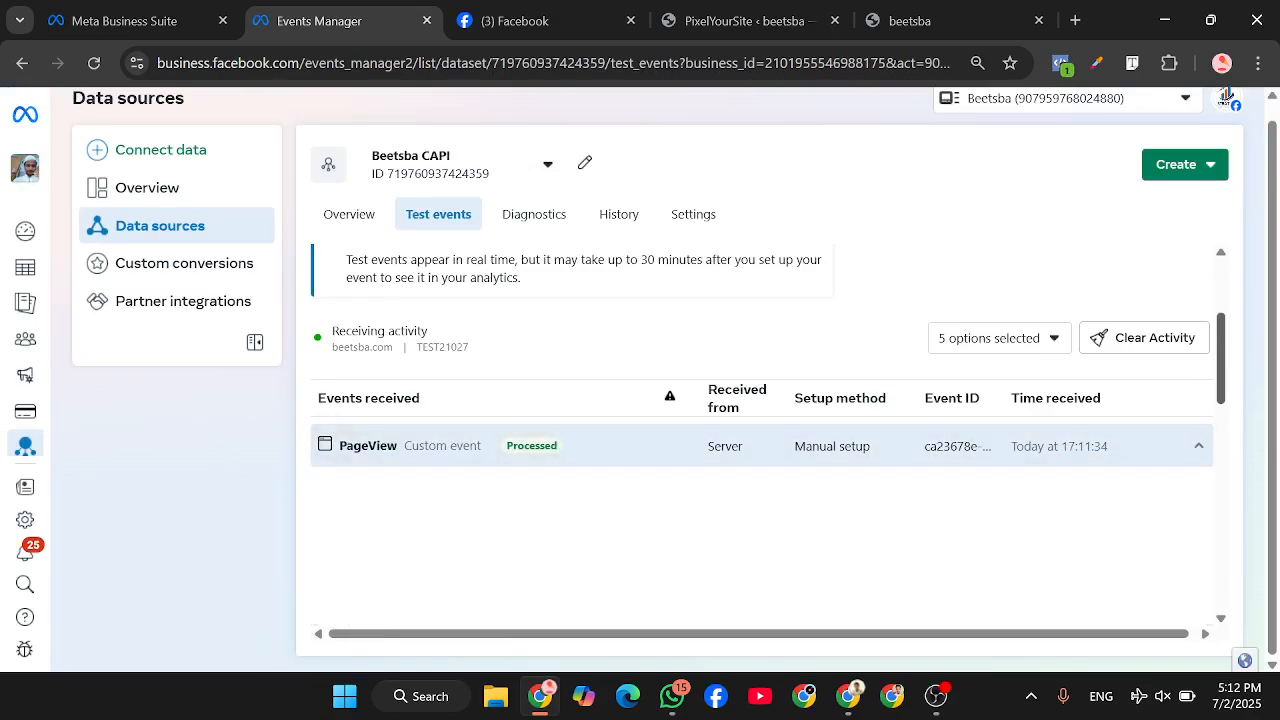
pyautogui.click(556, 453)
pyautogui.scroll(-3, 760, 430)
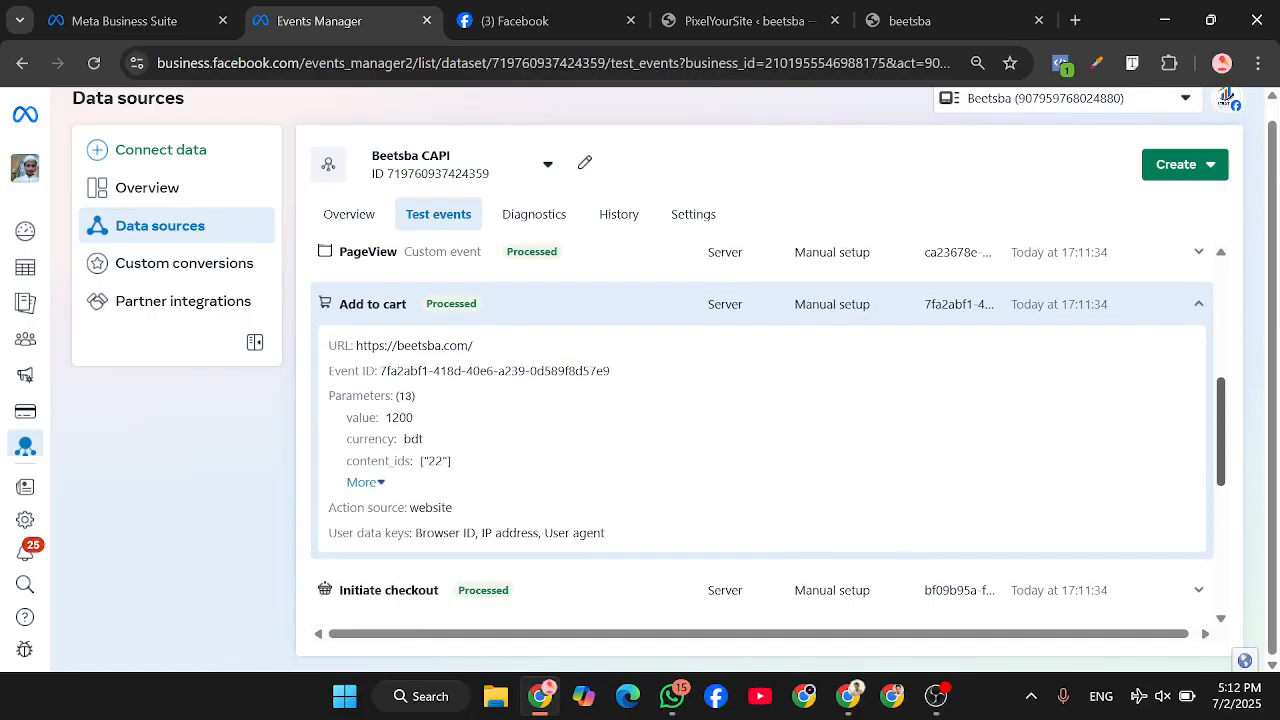
pyautogui.scroll(3, 370, 336)
pyautogui.scroll(-3, 370, 336)
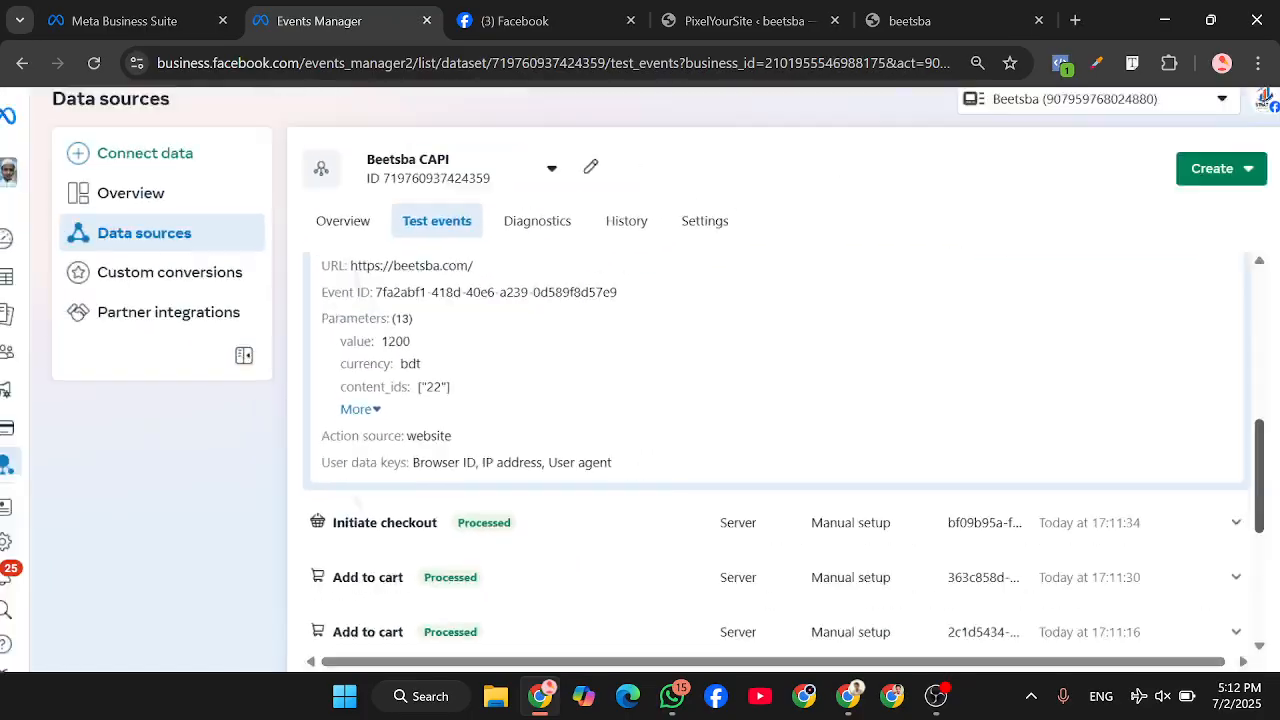
pyautogui.scroll(1, 370, 400)
pyautogui.scroll(4, 760, 435)
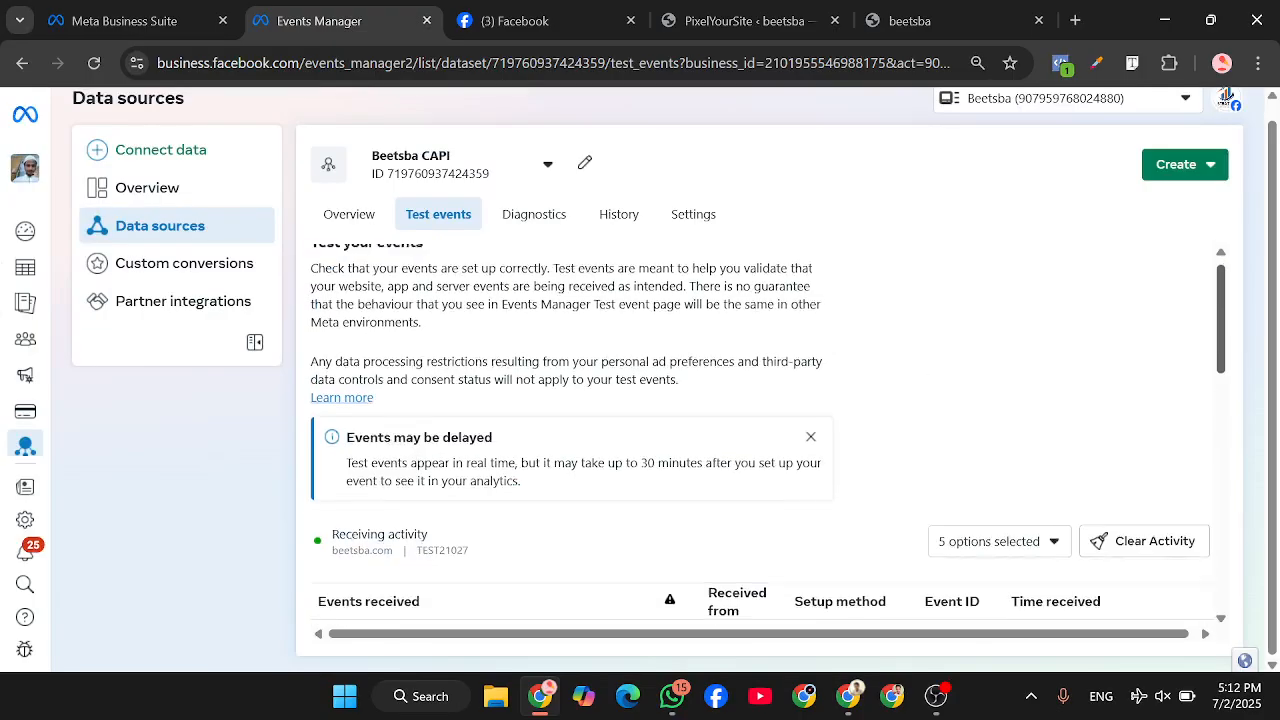
pyautogui.scroll(-2, 760, 435)
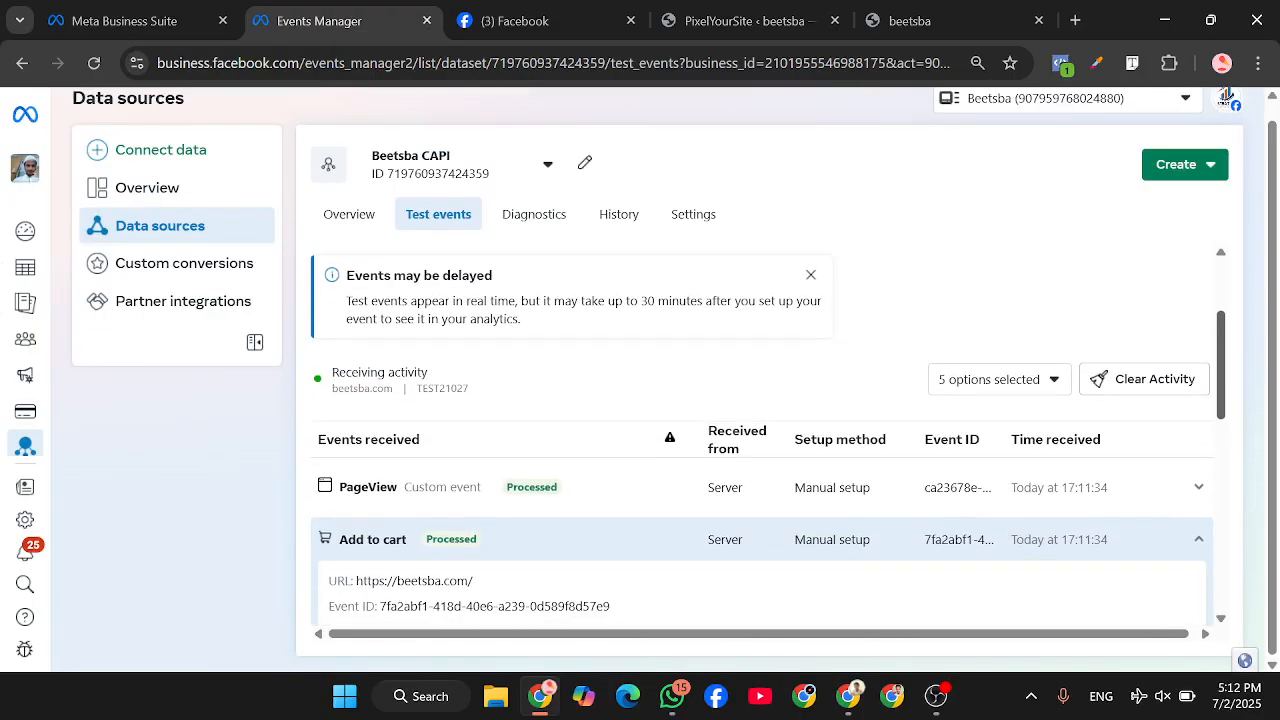
# Step: Switch to the guest storefront window and open the order form through the এখনই অর্ডার করুন link below the photo gallery
pyautogui.click(848, 710)
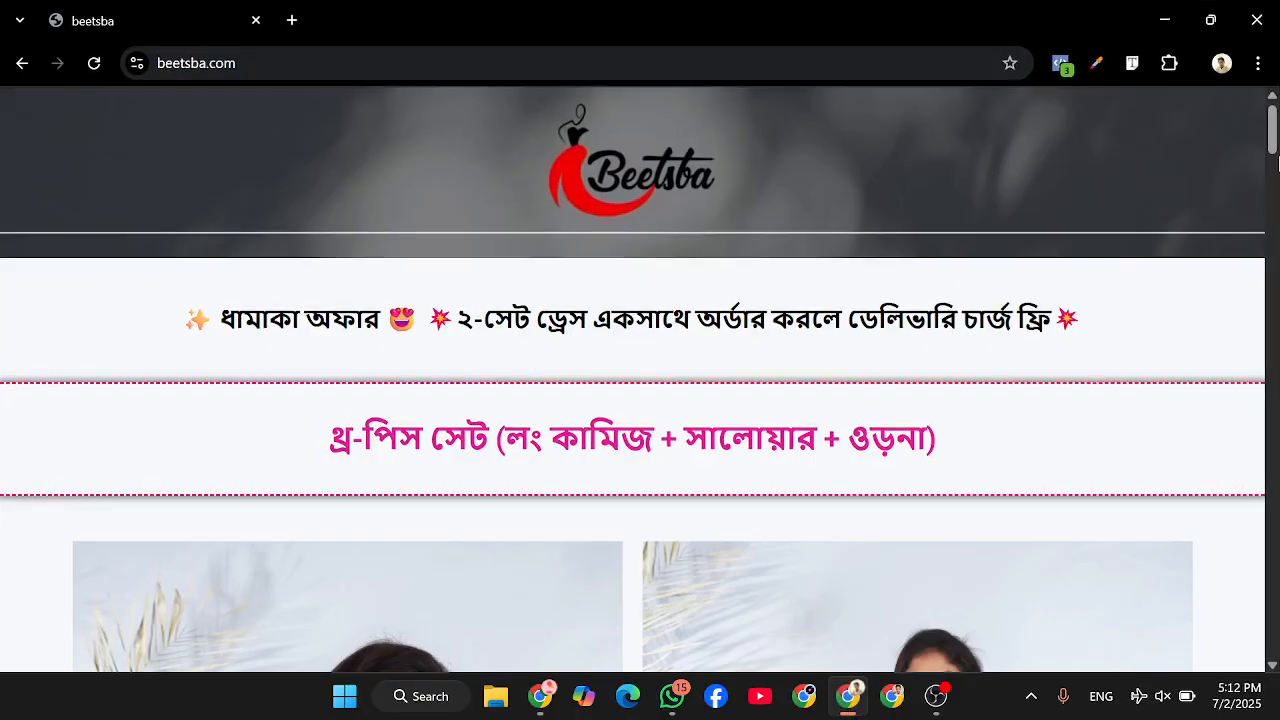
pyautogui.moveTo(1277, 163); pyautogui.dragTo(1277, 292)
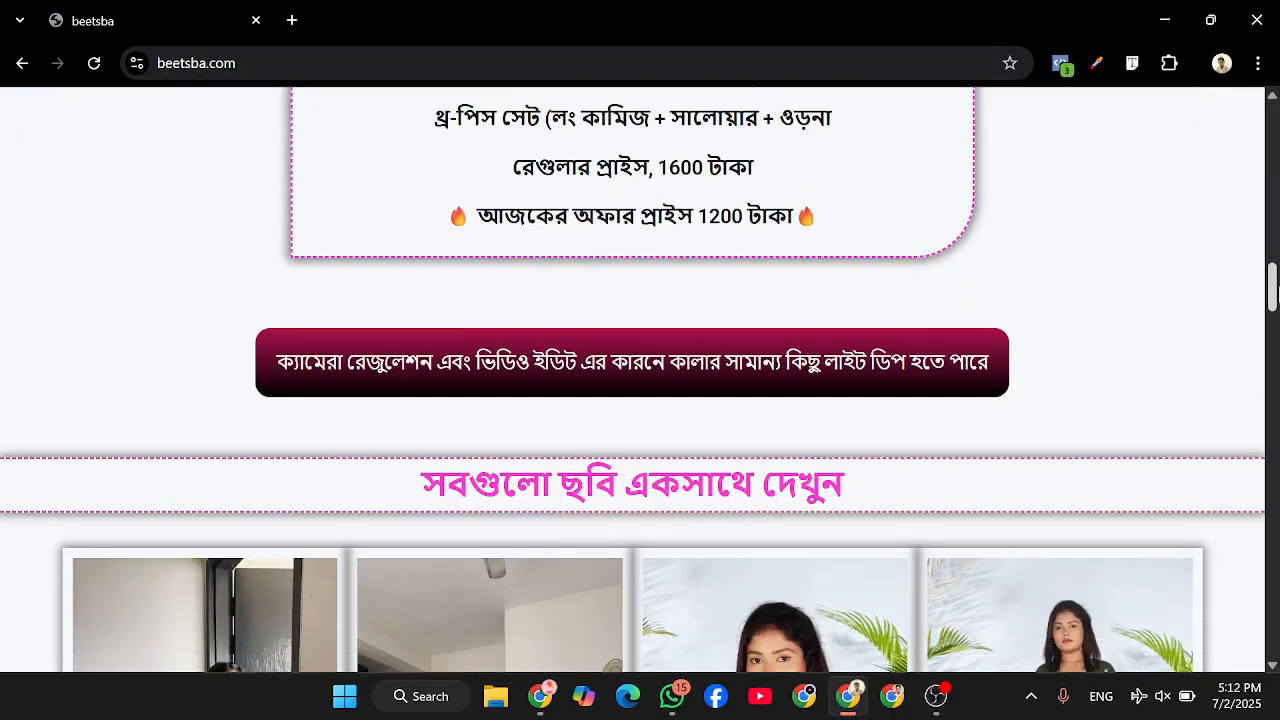
pyautogui.click(781, 351)
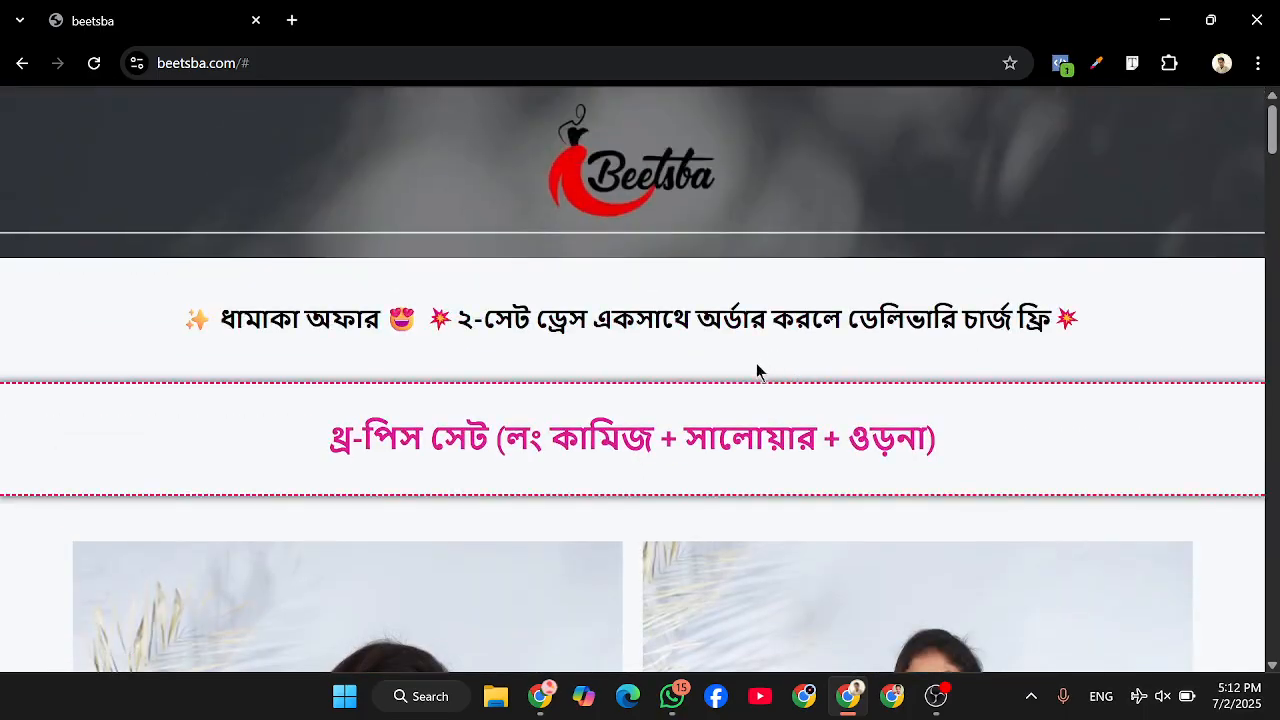
pyautogui.moveTo(1276, 132); pyautogui.dragTo(1276, 356)
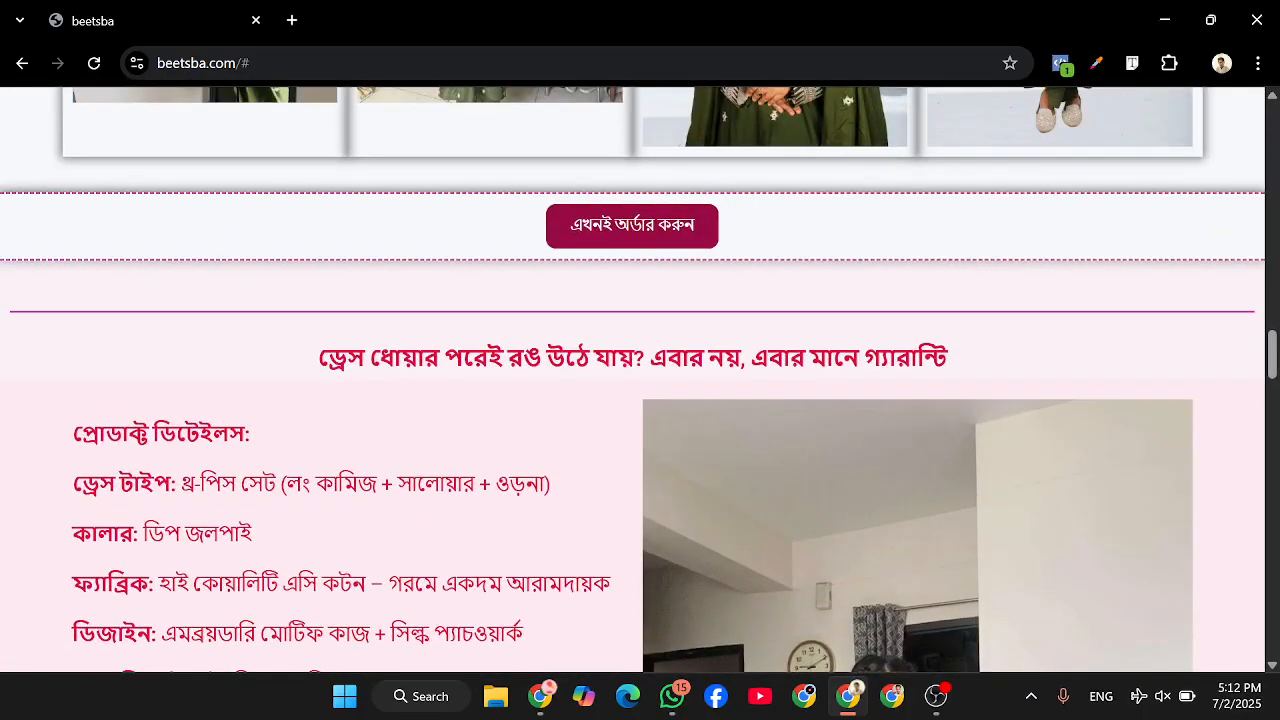
pyautogui.click(592, 232)
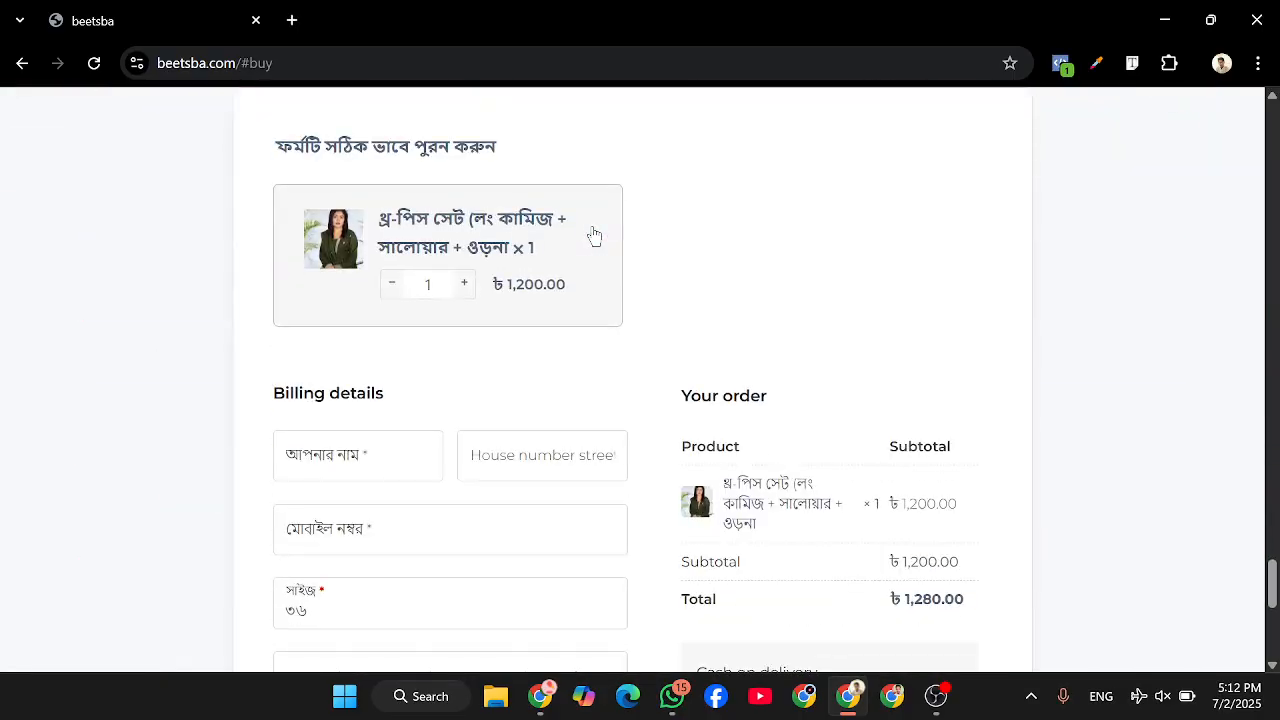
# Step: Fill in the billing details with the customer's saved name, address and mobile number
pyautogui.click(379, 462)
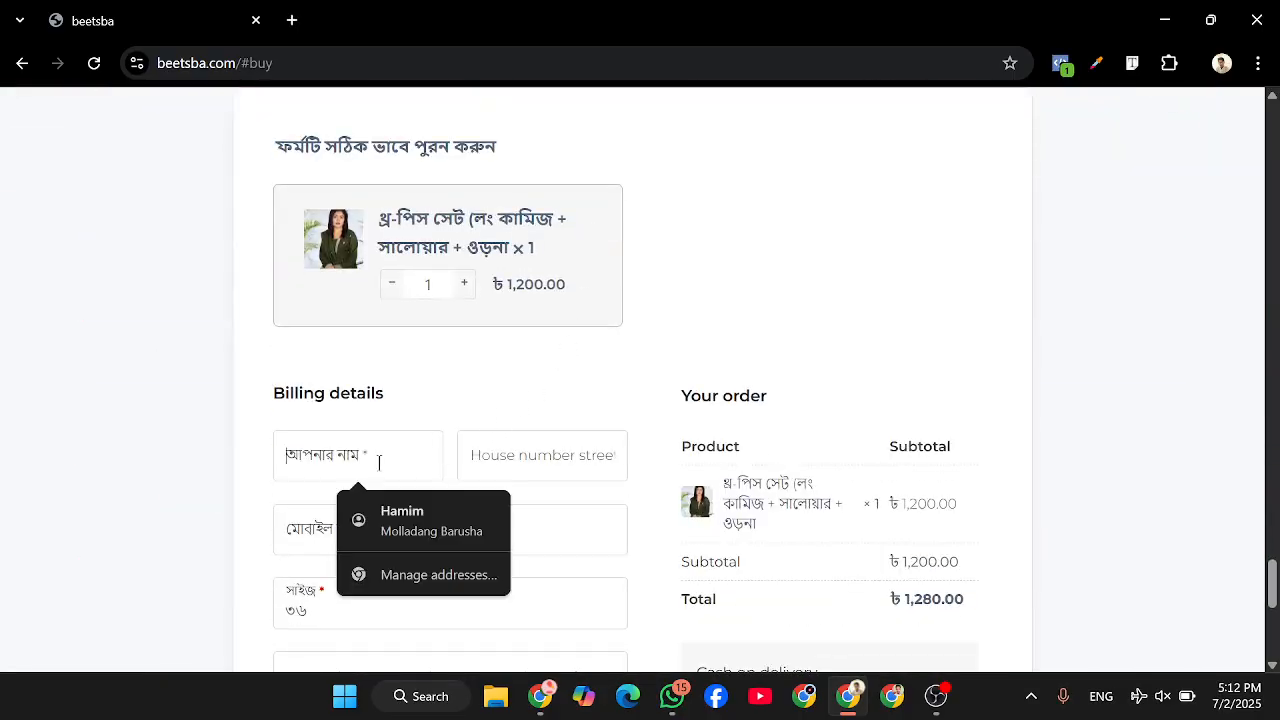
pyautogui.click(415, 515)
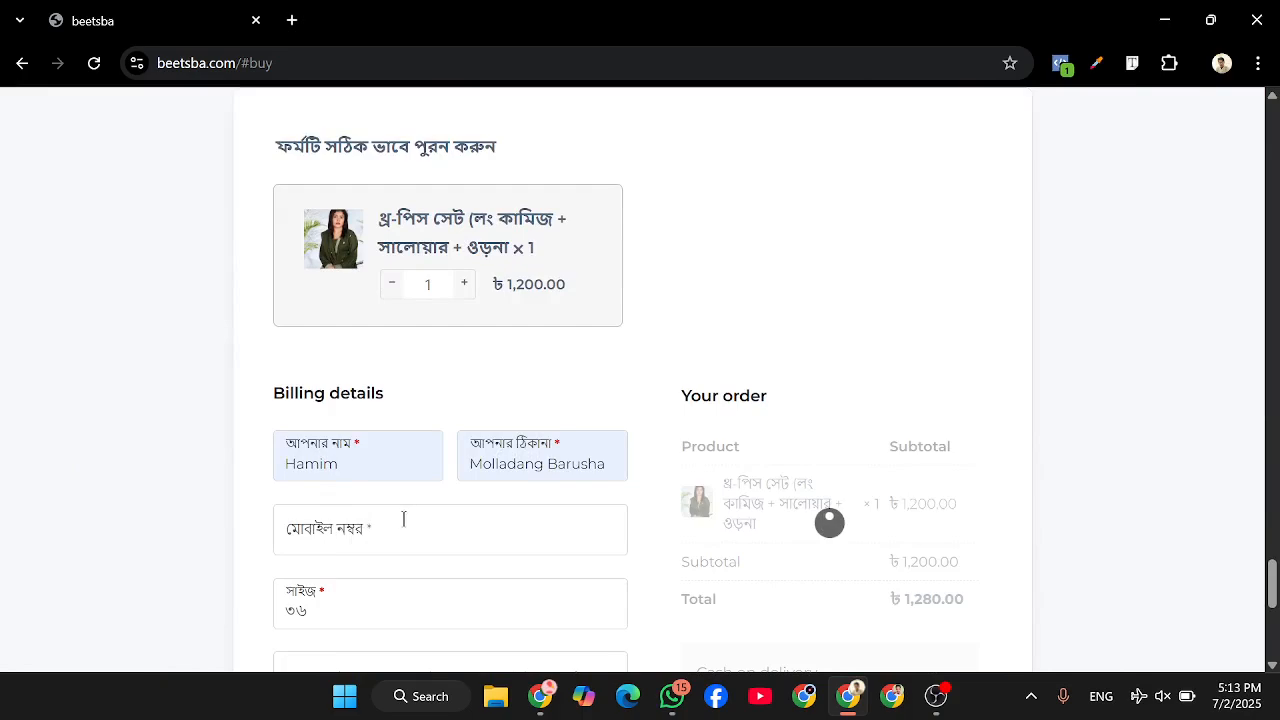
pyautogui.click(402, 518)
pyautogui.click(422, 590)
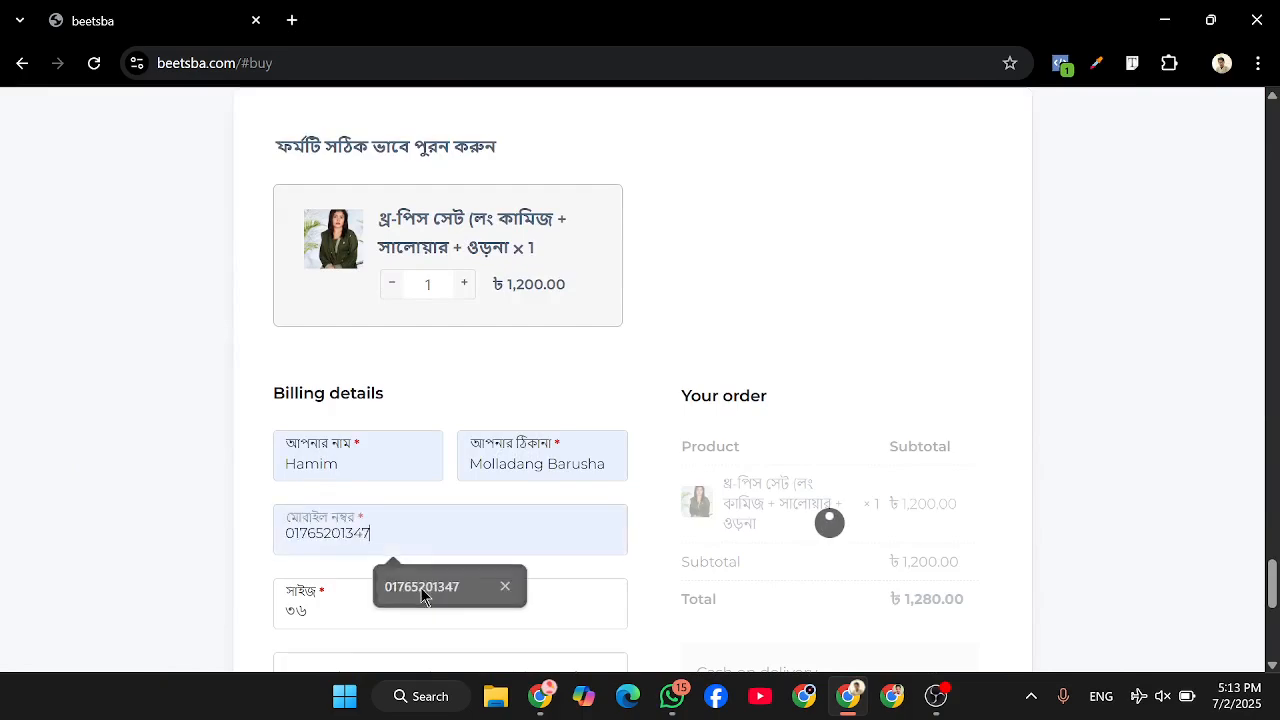
pyautogui.scroll(-2, 551, 525)
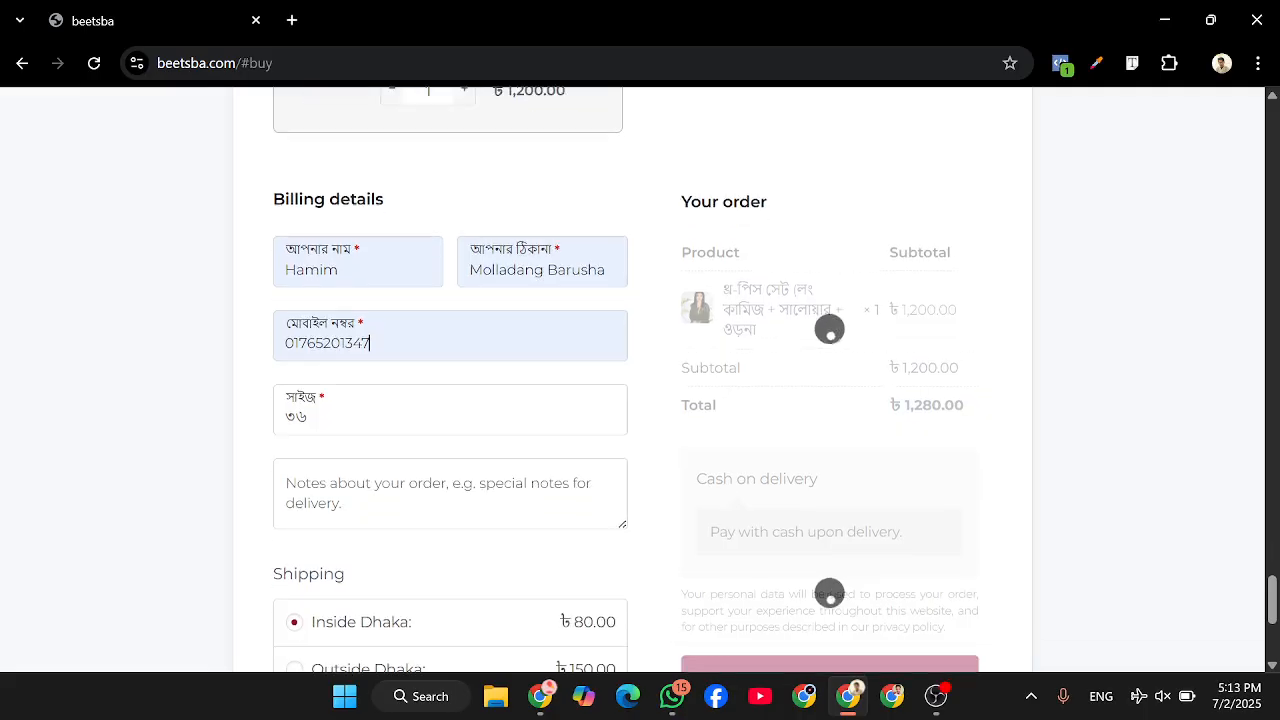
# Step: Enter TASTING as the order note on the checkout form
pyautogui.click(549, 514)
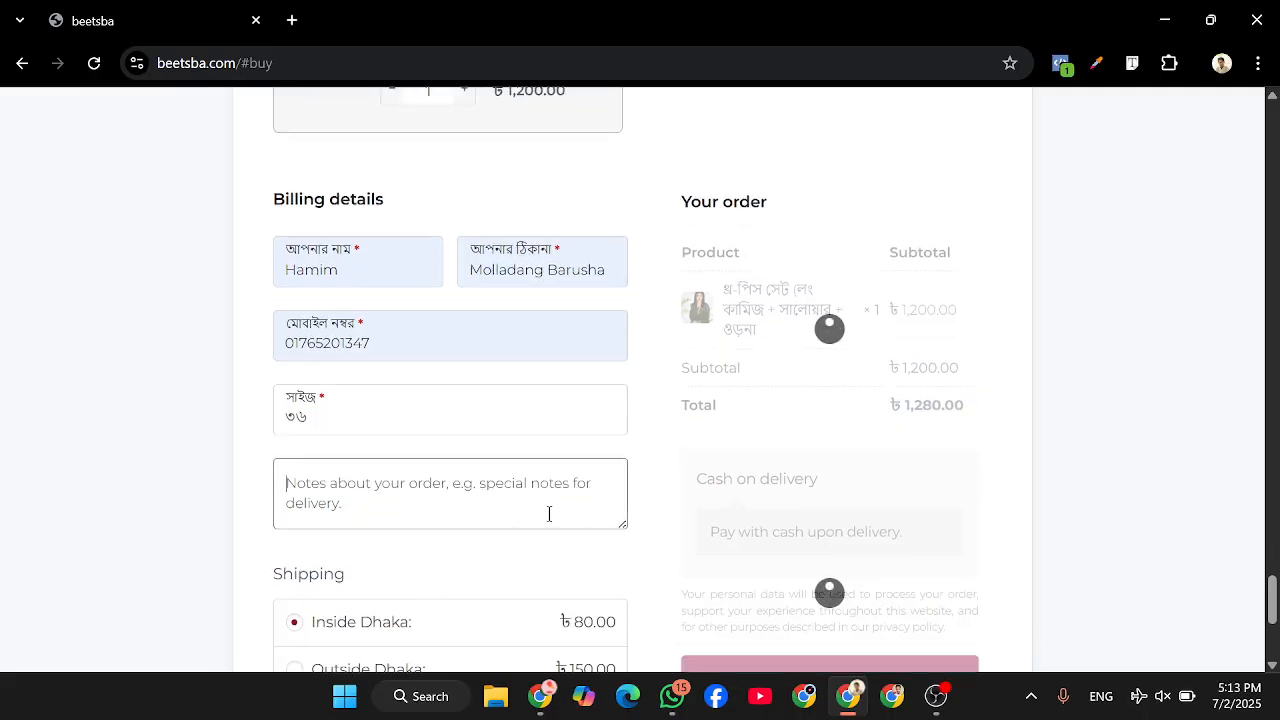
pyautogui.write('TAS')
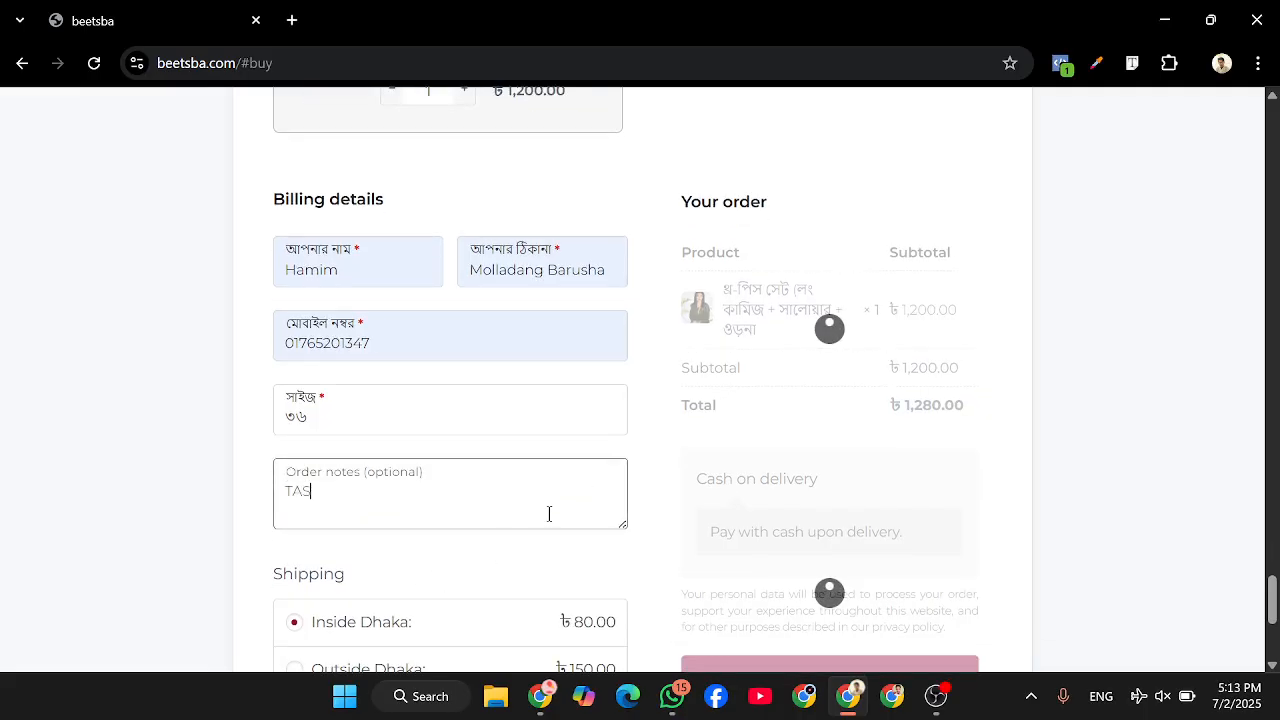
pyautogui.write('TINC')
pyautogui.scroll(-1, 876, 403)
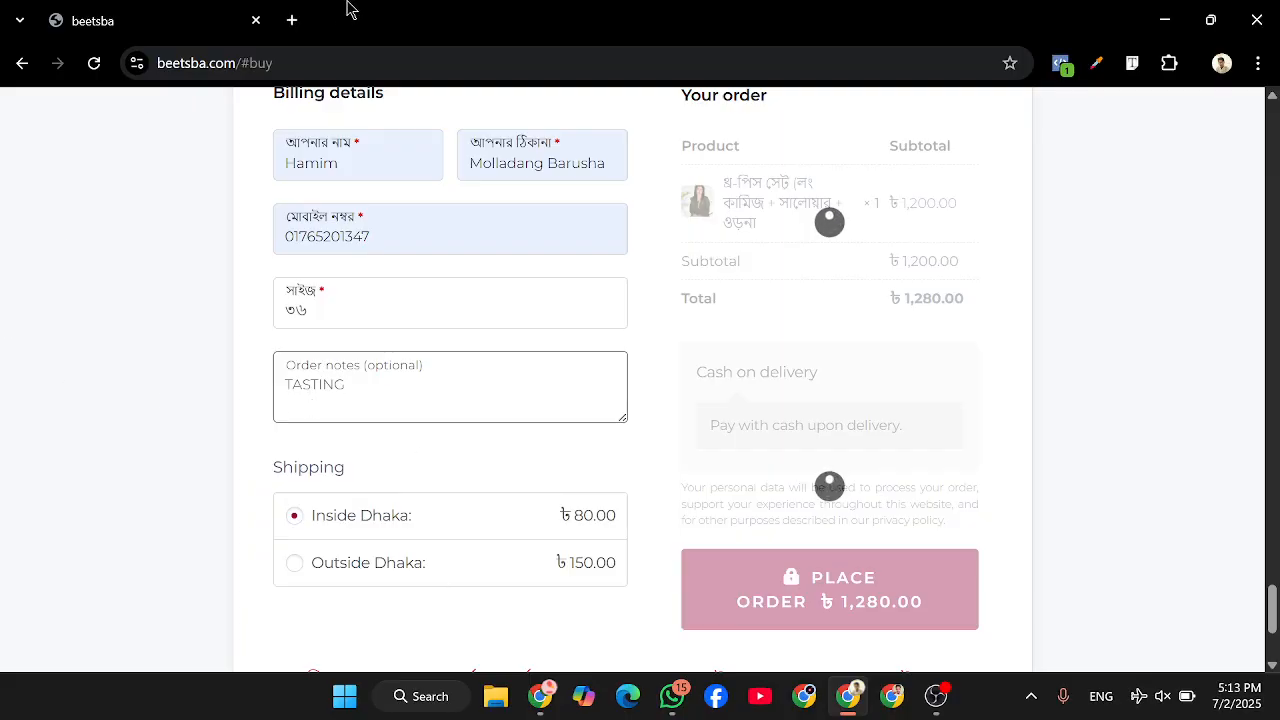
# Step: Check which pixel events fire on the checkout page with Meta Pixel Helper, and close the helper
pyautogui.click(1061, 66)
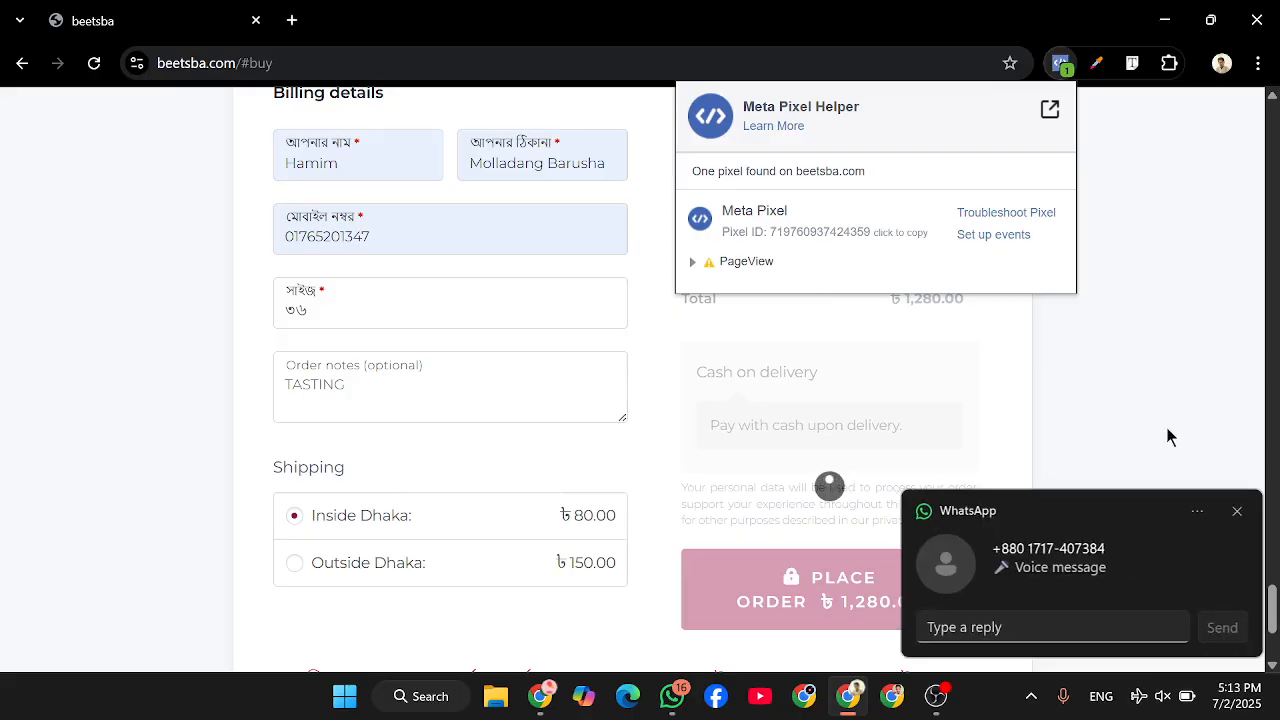
pyautogui.click(1208, 400)
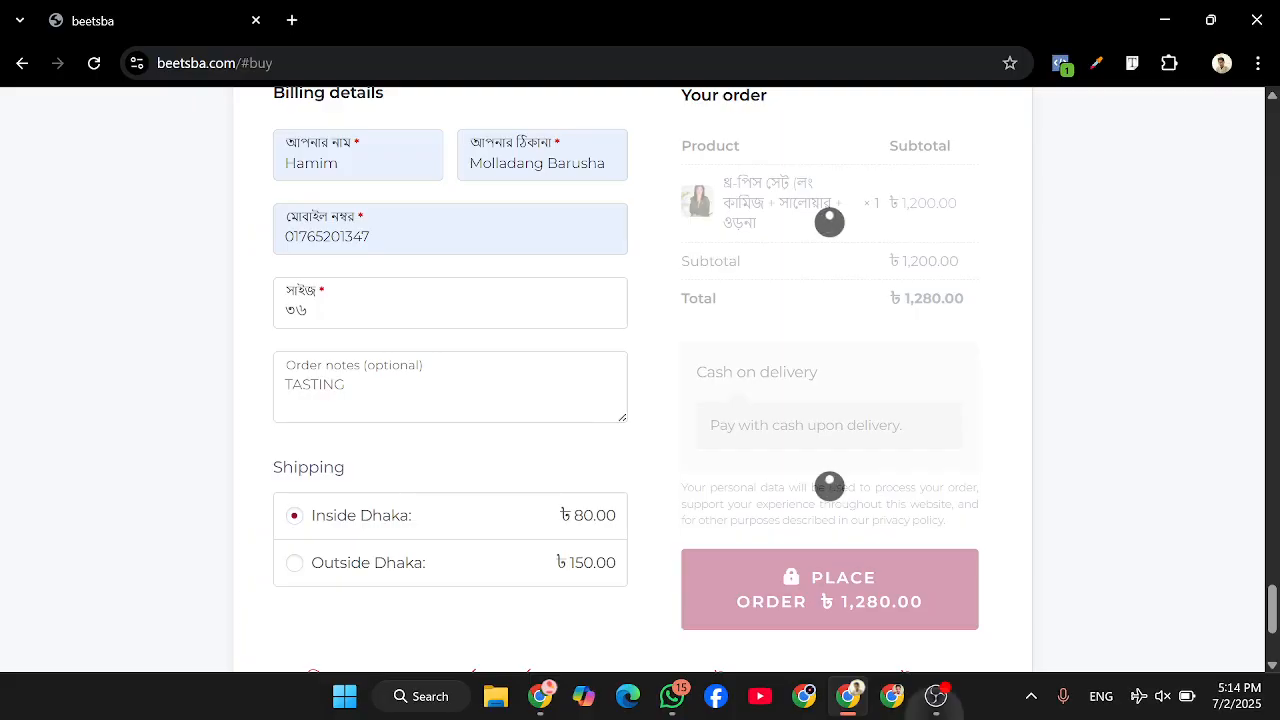
pyautogui.click(936, 696)
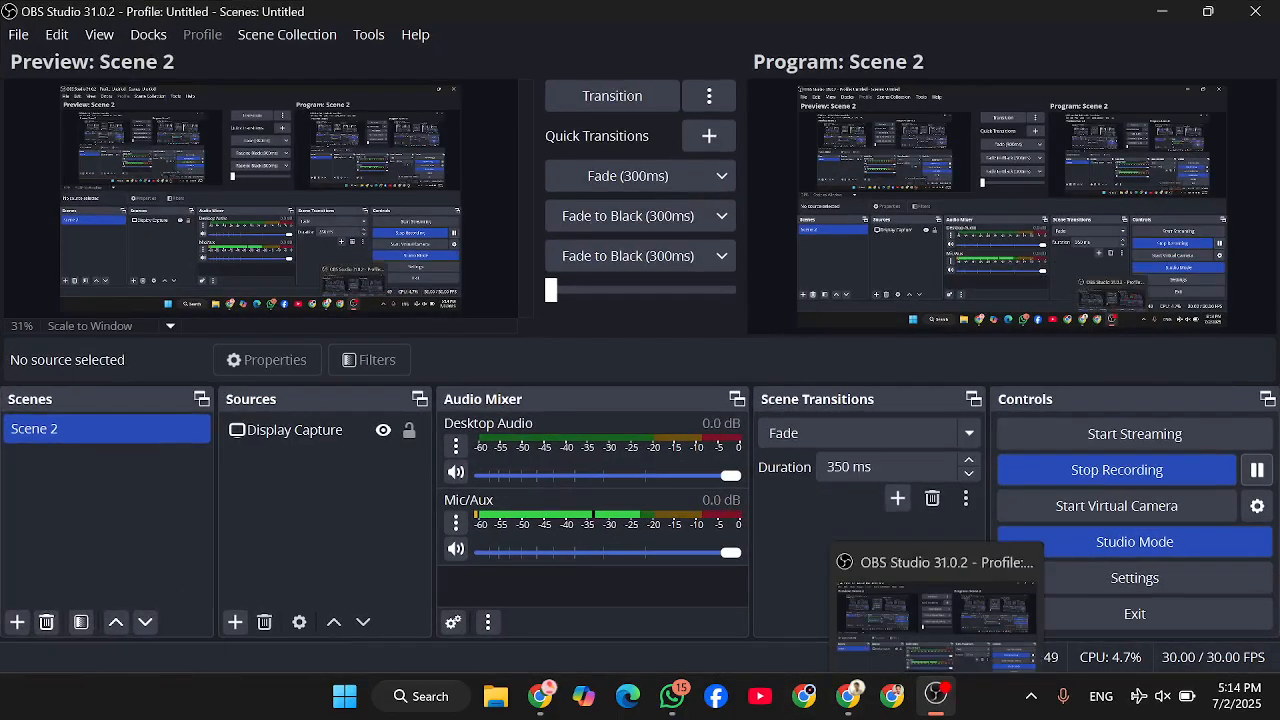
pyautogui.moveTo(936, 696)
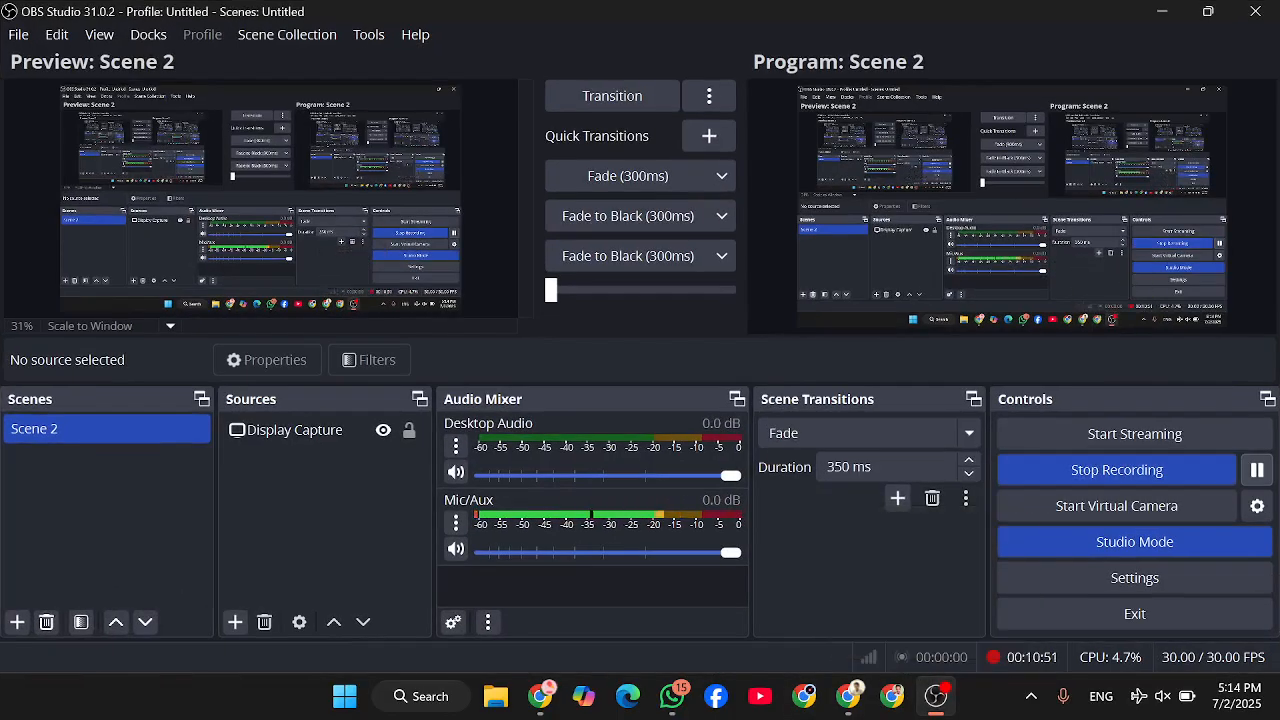
pyautogui.click(1166, 10)
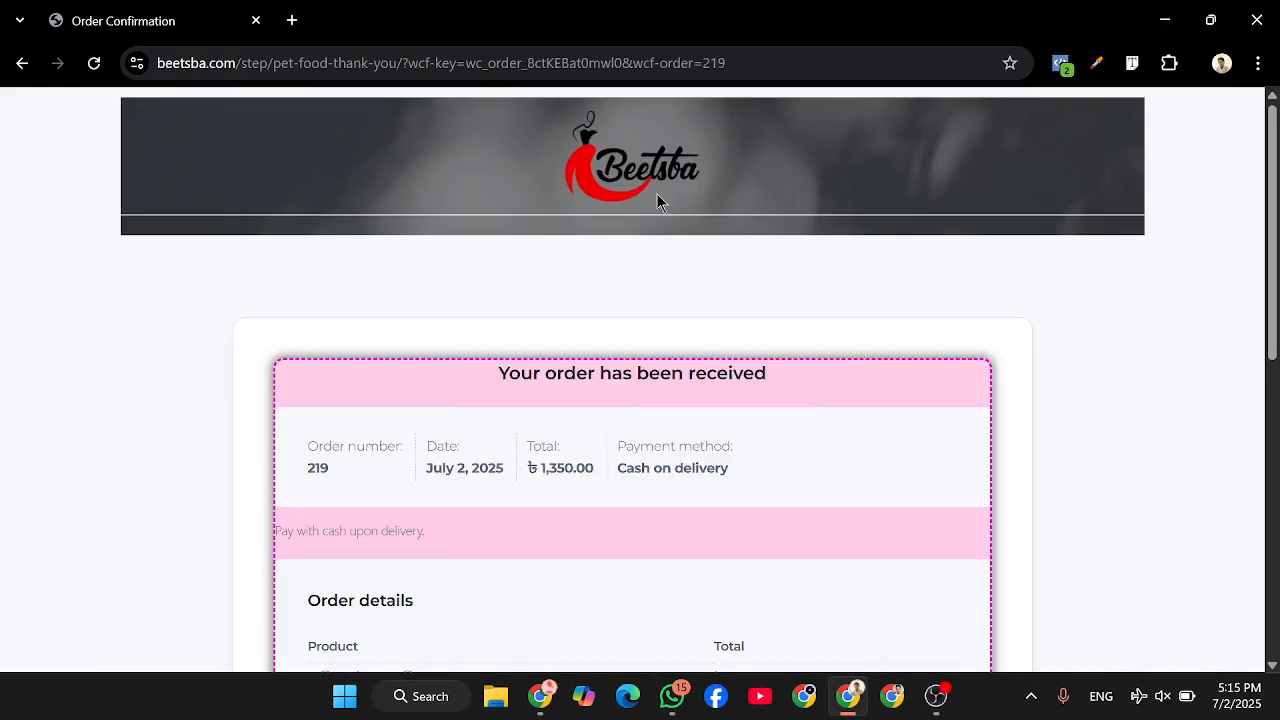
# Step: Review the order confirmation page and expand the Purchase event in Meta Pixel Helper to inspect its parameters
pyautogui.scroll(-1, 593, 371)
pyautogui.scroll(-5, 593, 371)
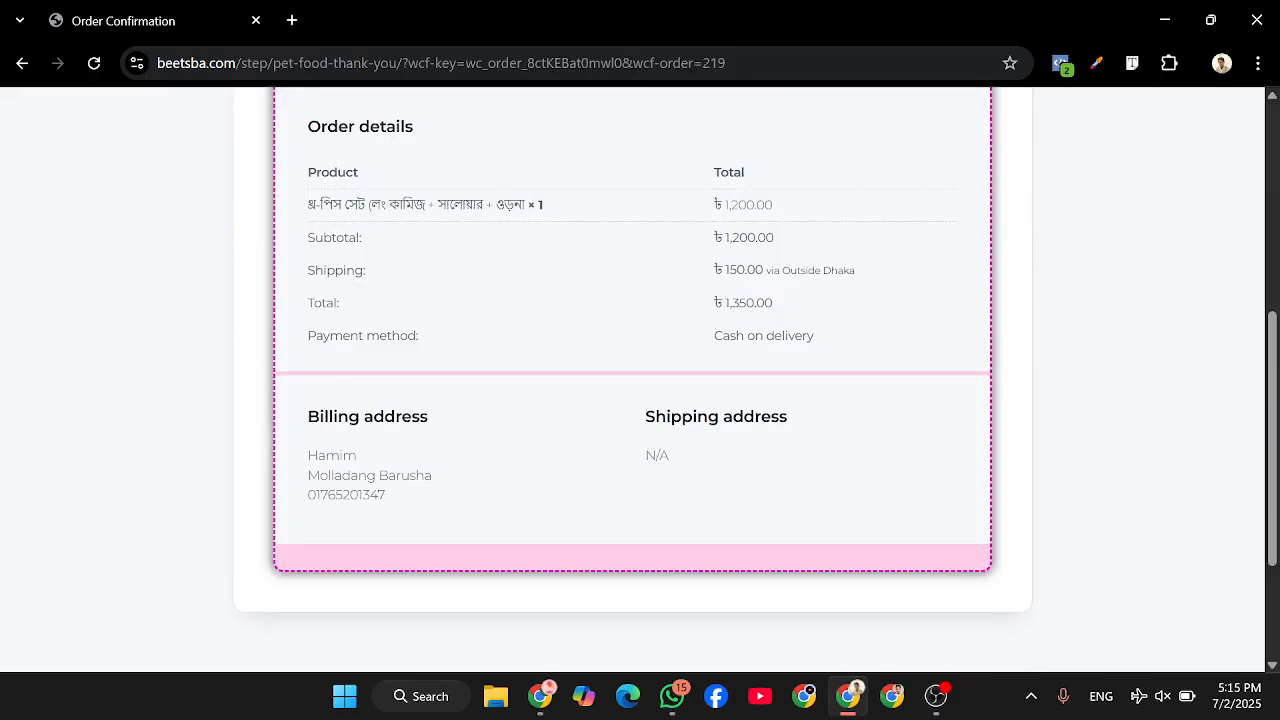
pyautogui.scroll(4, 632, 380)
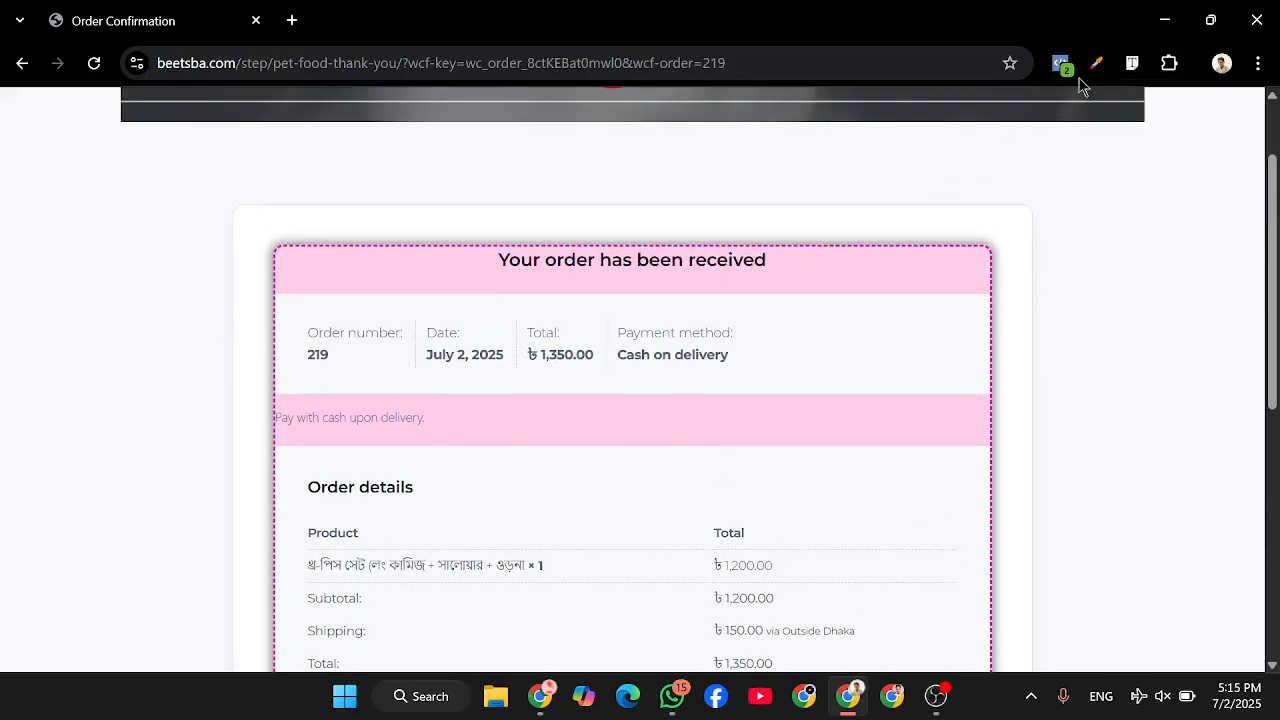
pyautogui.click(1061, 64)
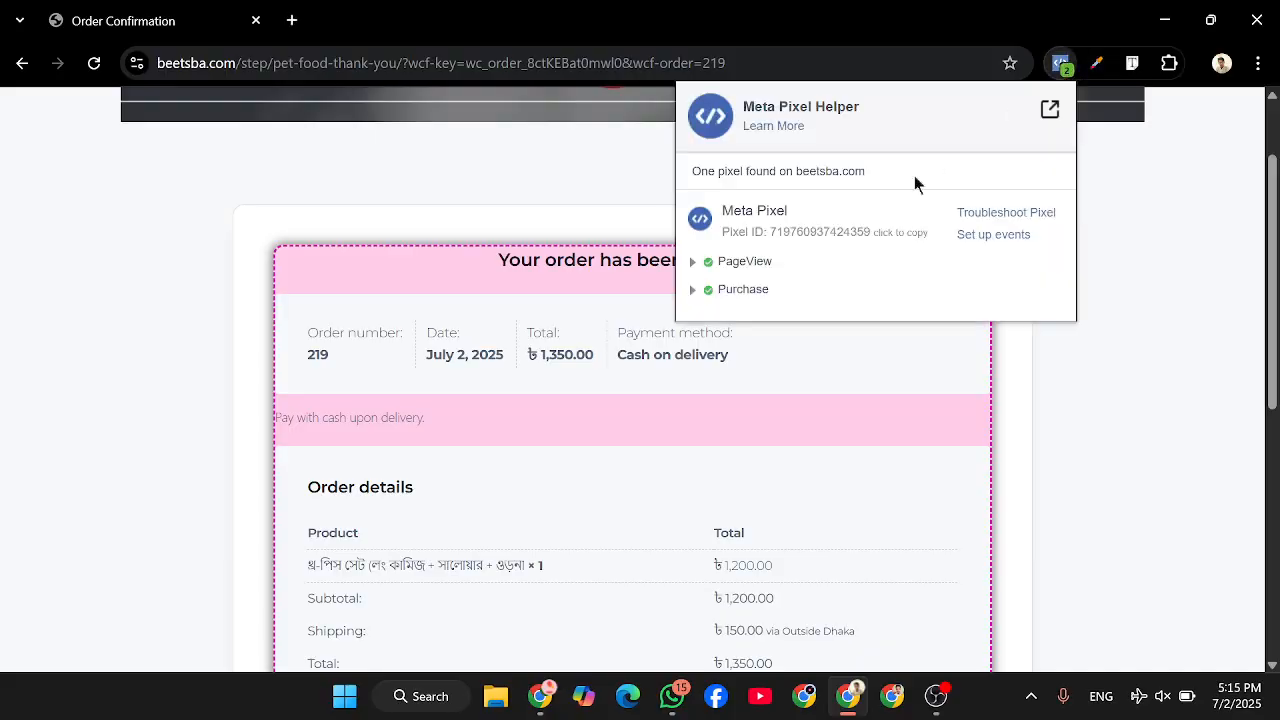
pyautogui.click(752, 296)
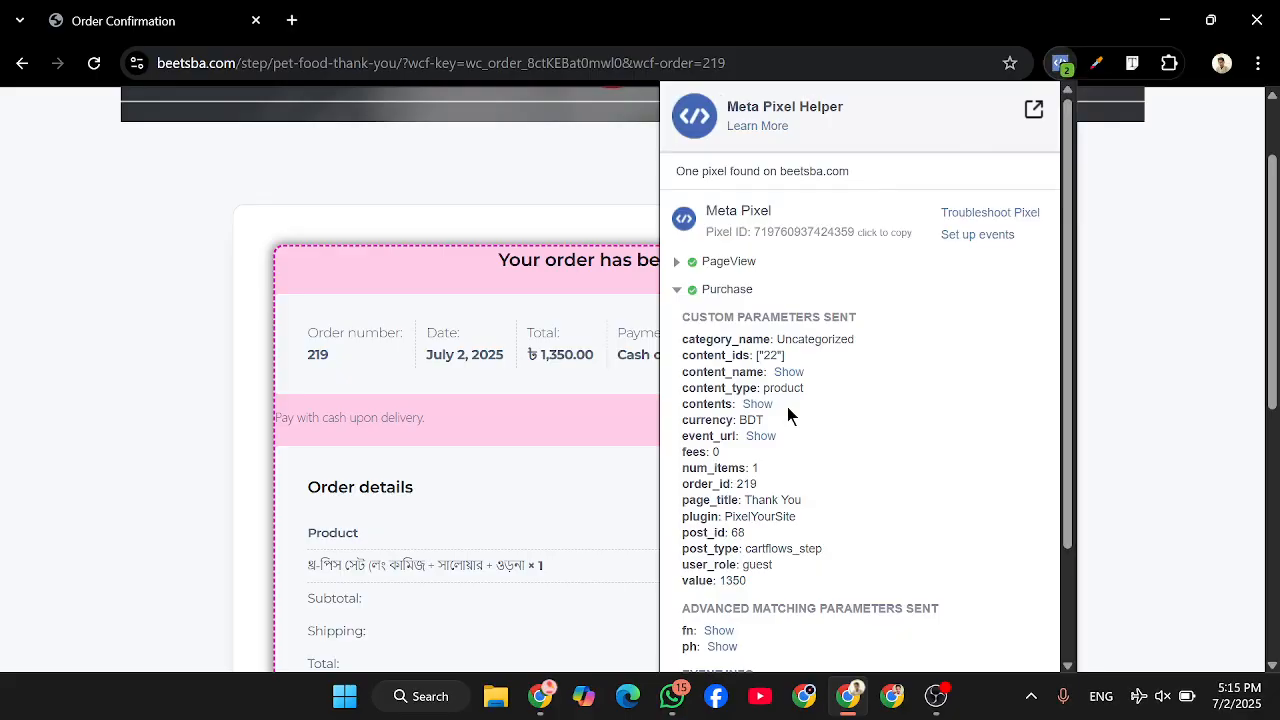
# Step: Switch back to Events Manager and expand the newest Purchase server event in the Beetsba CAPI dataset's test events
pyautogui.moveTo(787, 406); pyautogui.dragTo(1157, 9)
pyautogui.click(1162, 15)
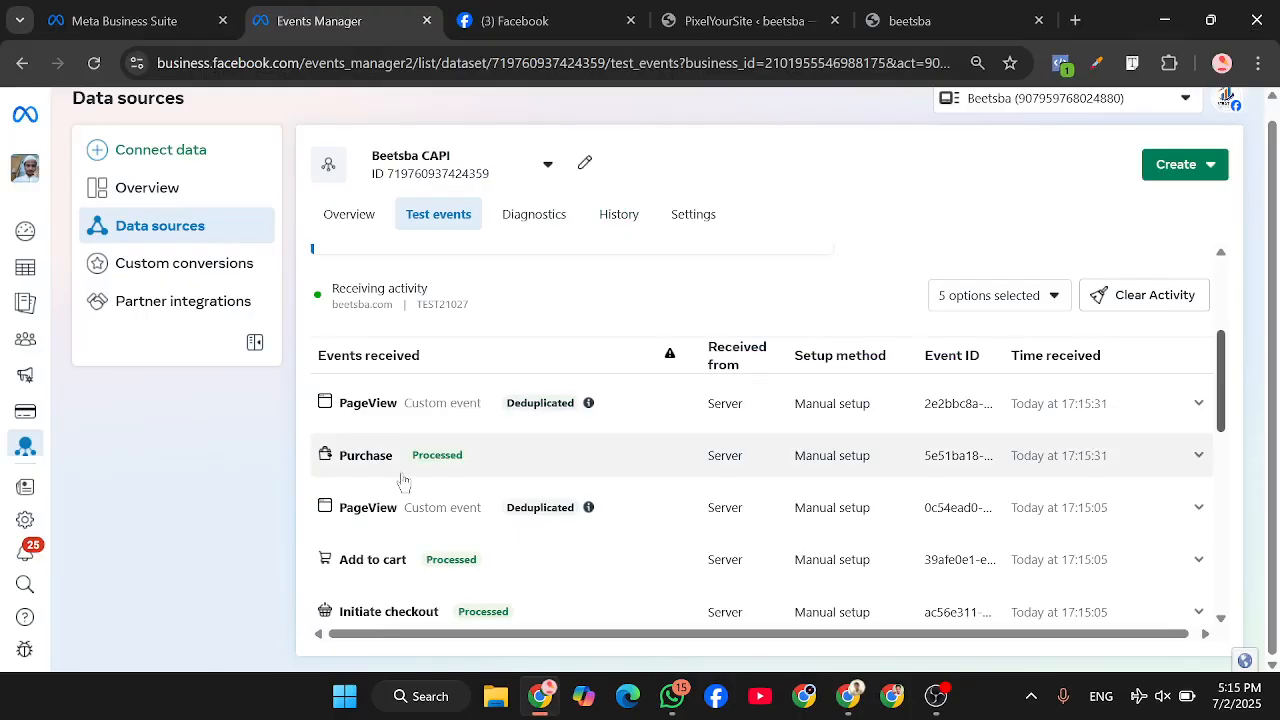
pyautogui.scroll(-1, 403, 481)
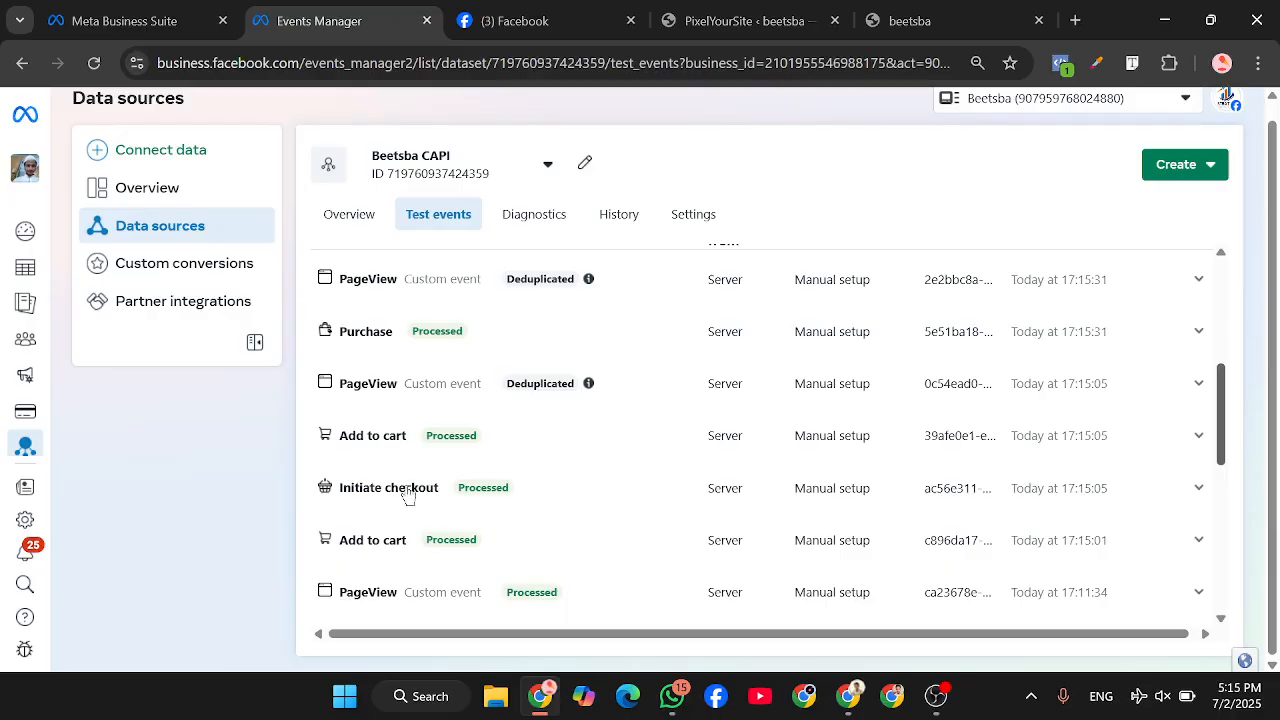
pyautogui.click(367, 340)
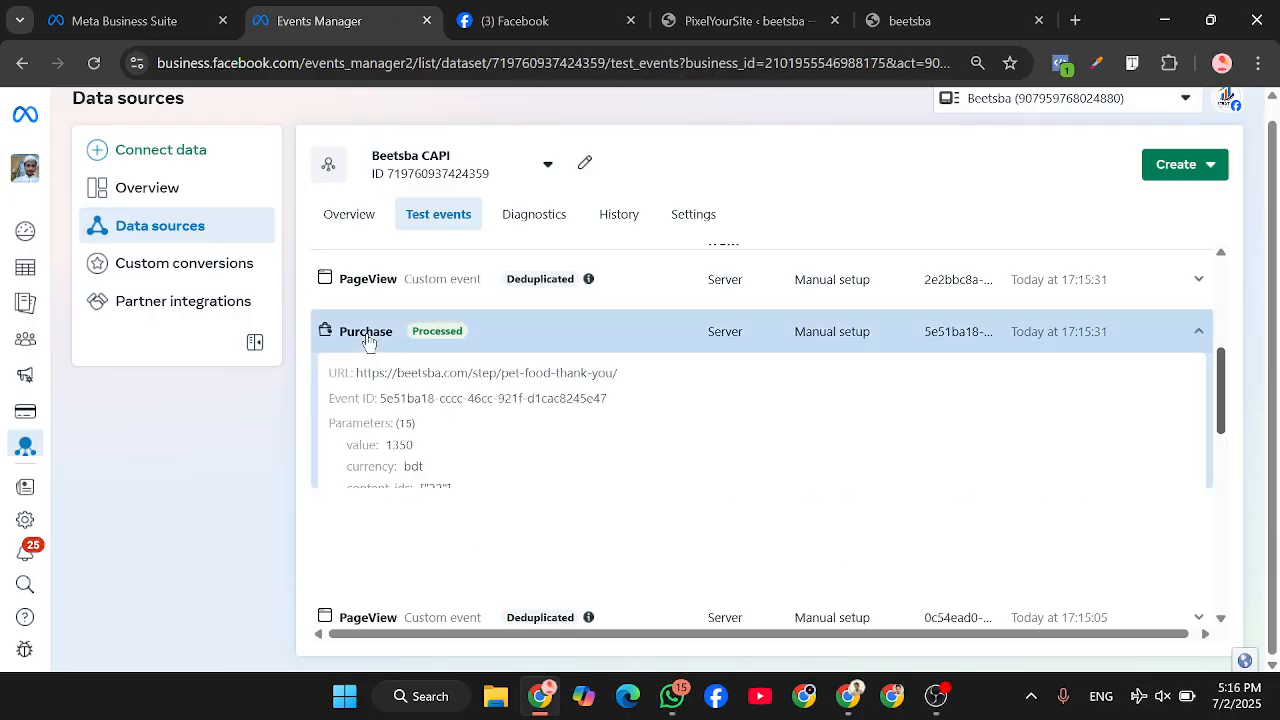
pyautogui.keyDown('ctrl'); pyautogui.scroll(5, 330, 413); pyautogui.keyUp('ctrl')
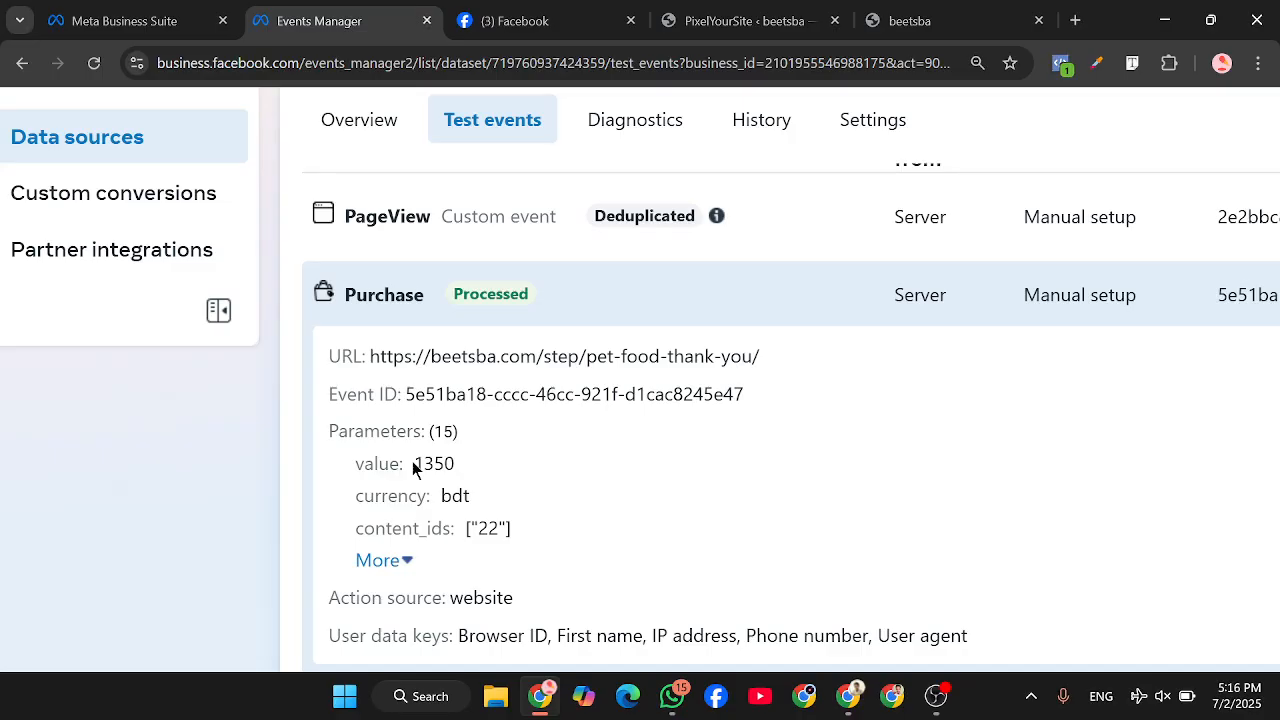
# Step: Show all parameters of the Purchase event and examine its value, order ID, user role, event URL and user data keys
pyautogui.scroll(-1, 503, 486)
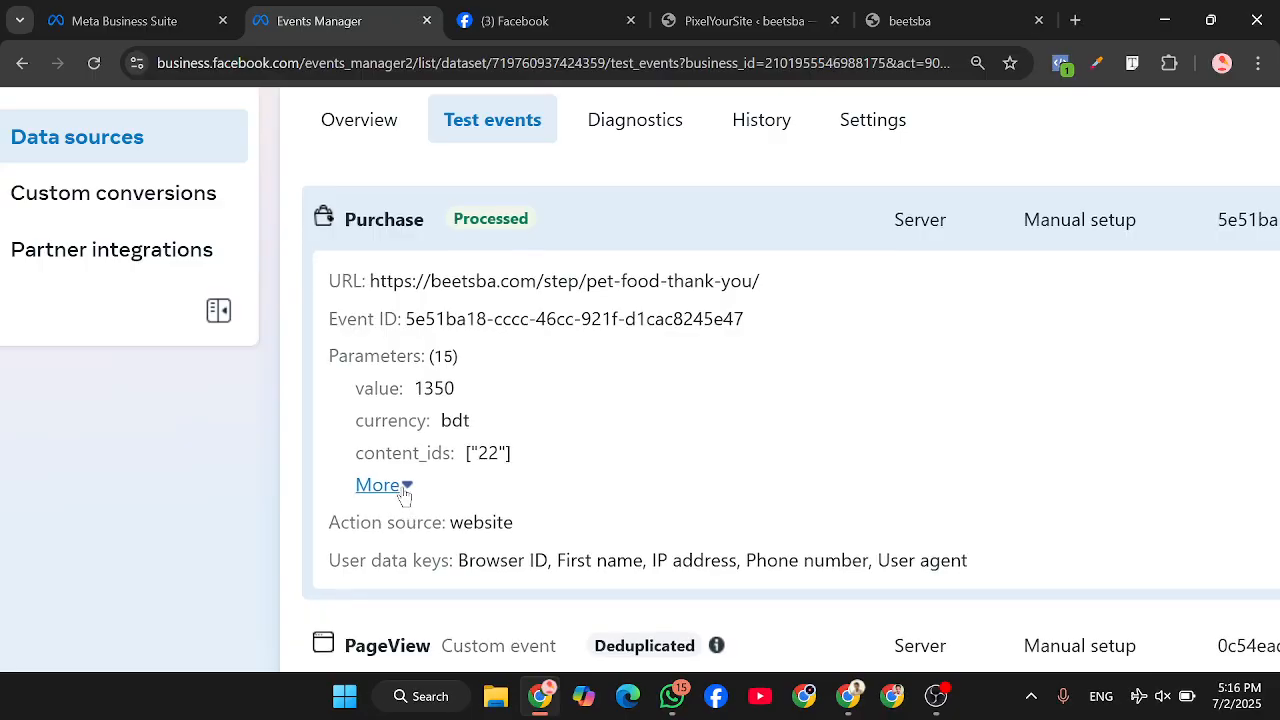
pyautogui.click(403, 489)
pyautogui.scroll(-1, 790, 418)
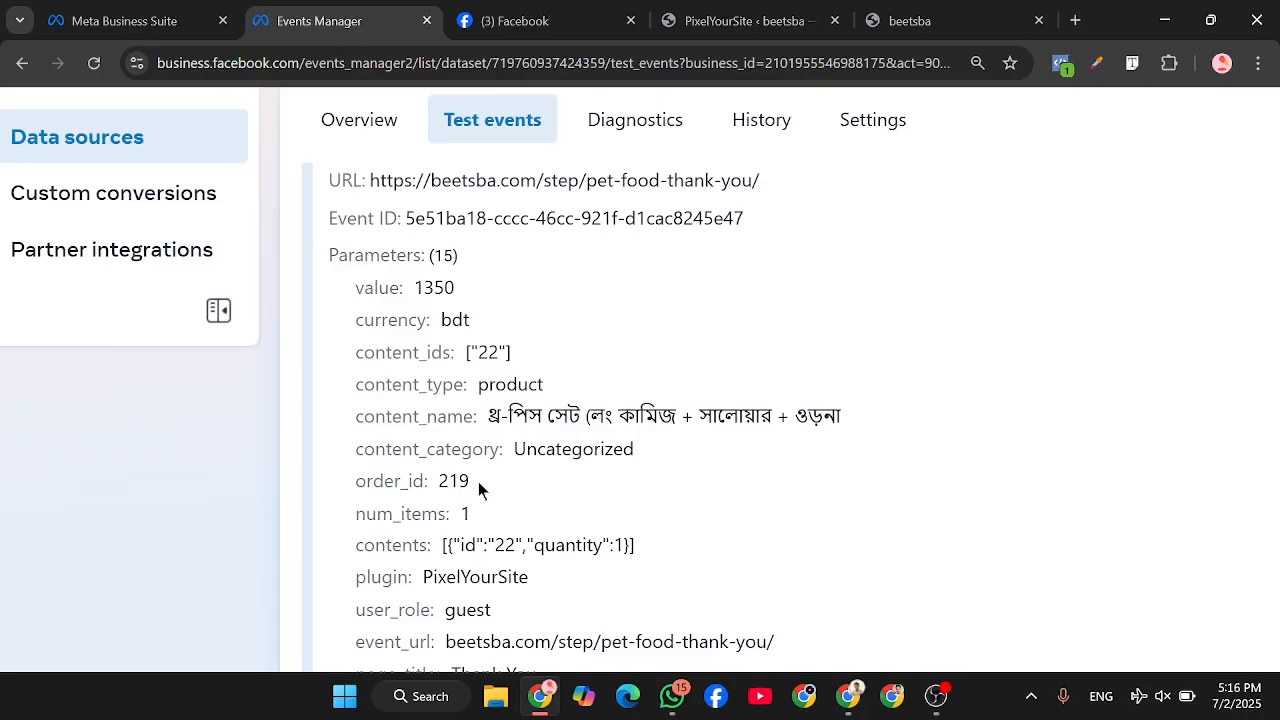
pyautogui.scroll(-1, 563, 507)
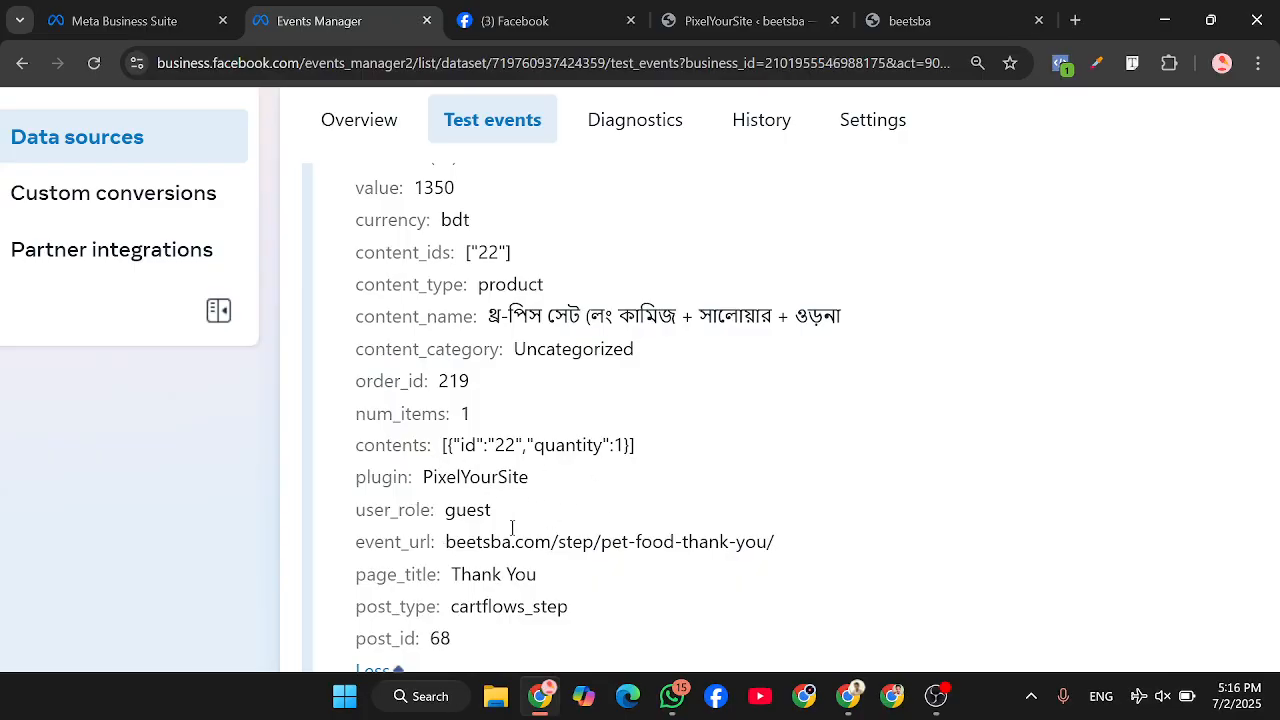
pyautogui.scroll(-3, 597, 541)
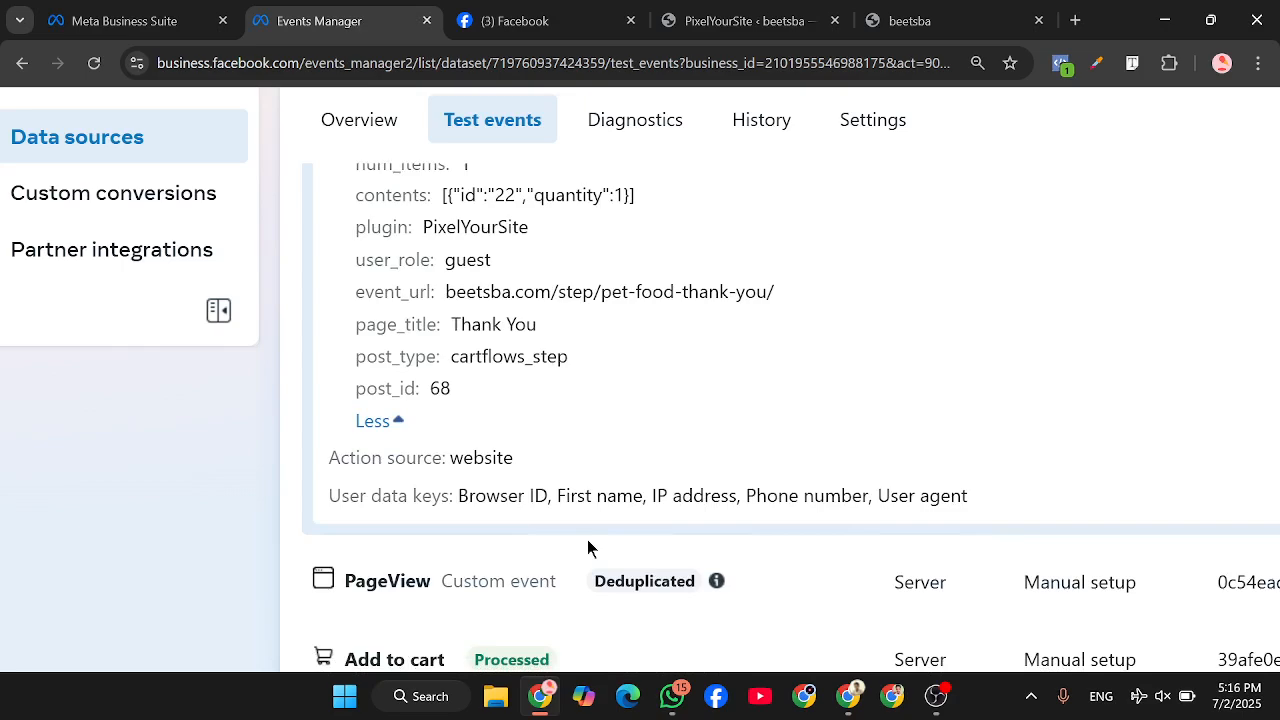
pyautogui.scroll(-4, 588, 541)
pyautogui.scroll(3, 588, 541)
pyautogui.scroll(-1, 588, 560)
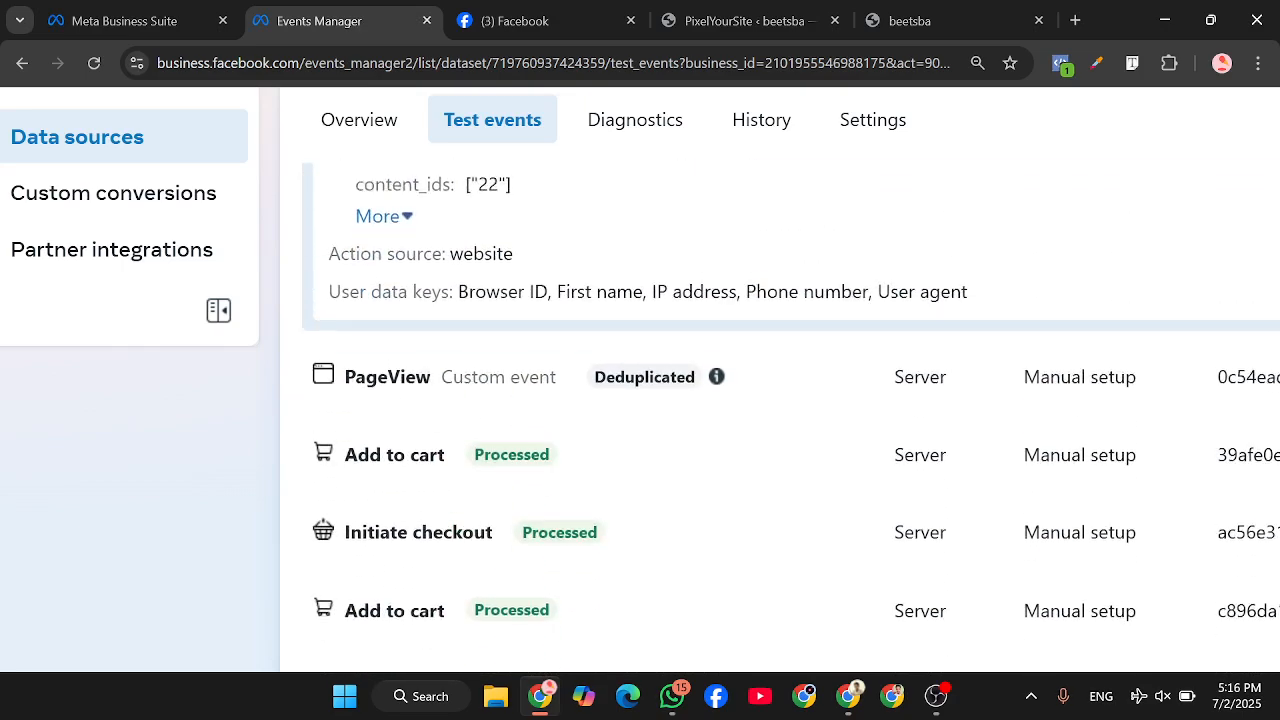
# Step: Look through the older received events with their server and browser entries, and collapse the Purchase event's details
pyautogui.scroll(-3, 560, 575)
pyautogui.scroll(-6, 560, 472)
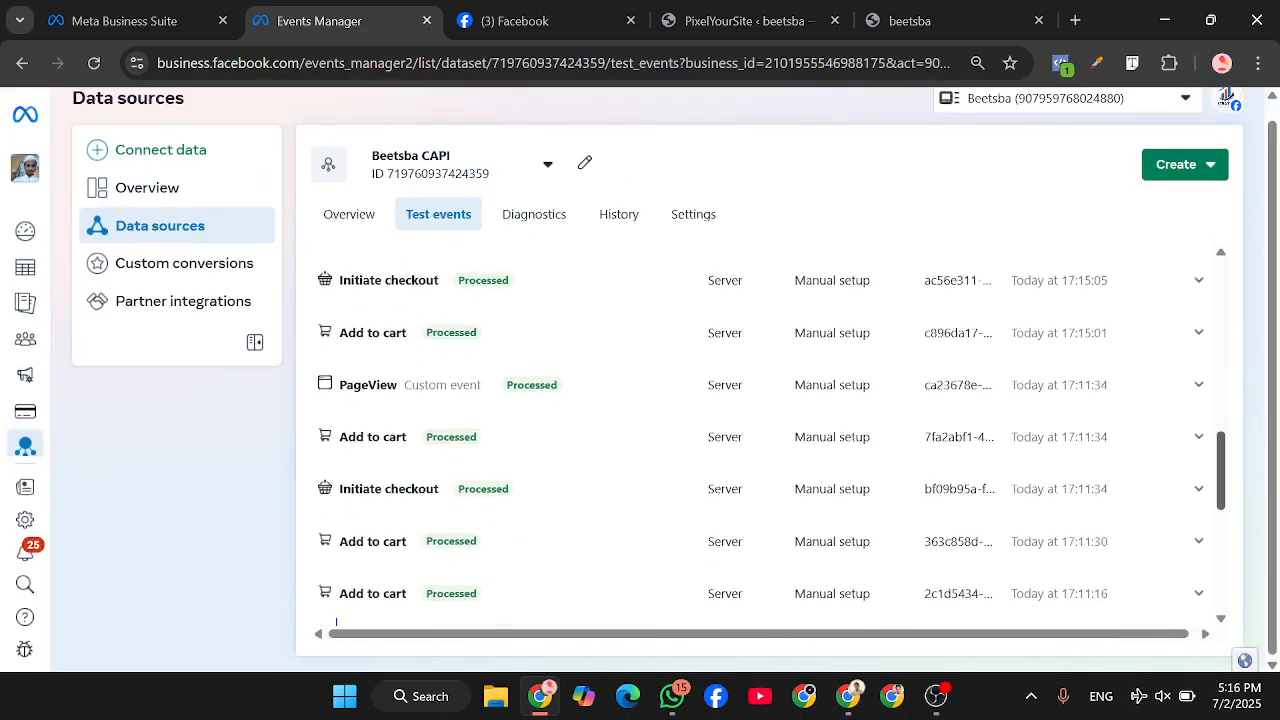
pyautogui.scroll(-2, 772, 431)
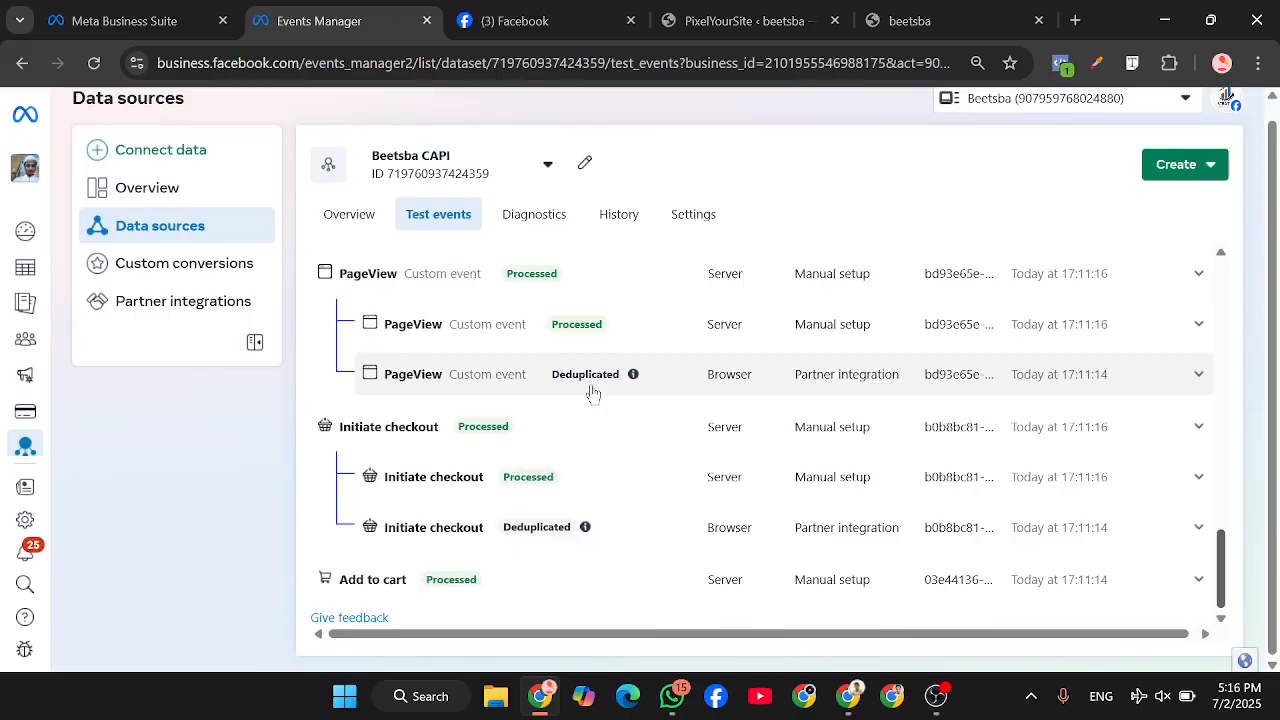
pyautogui.scroll(10, 548, 519)
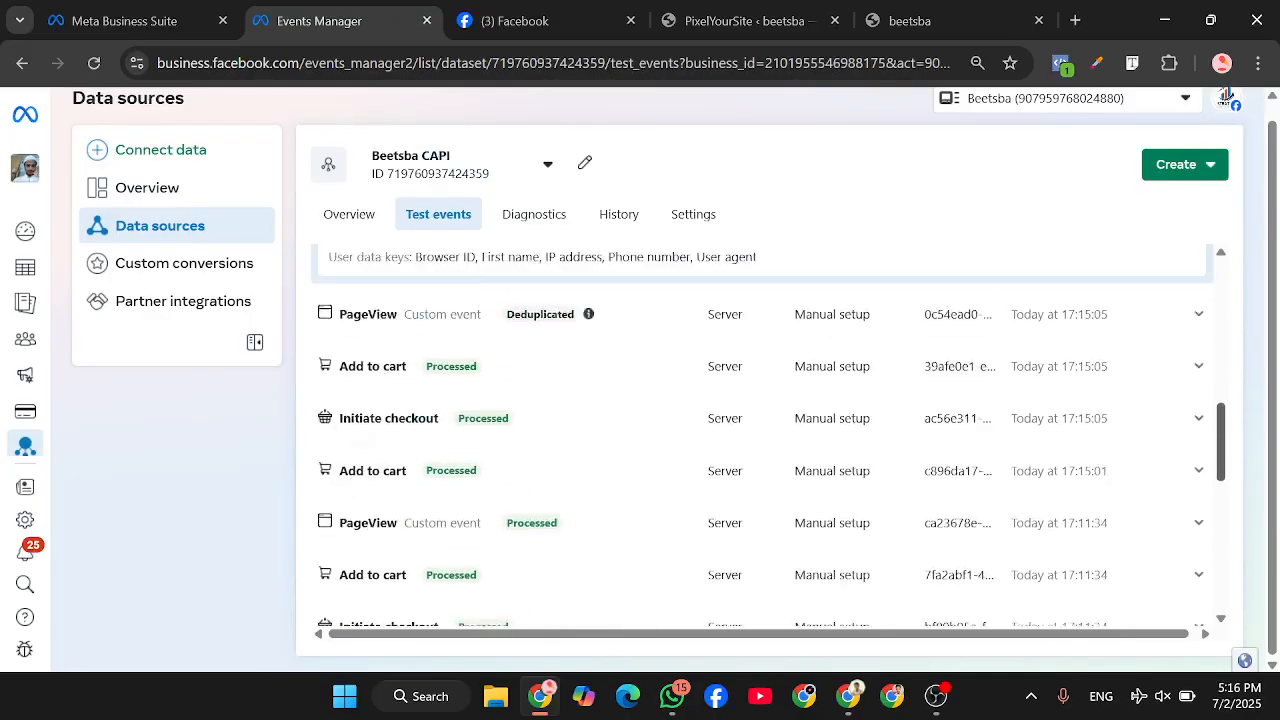
pyautogui.scroll(1, 548, 400)
pyautogui.click(548, 392)
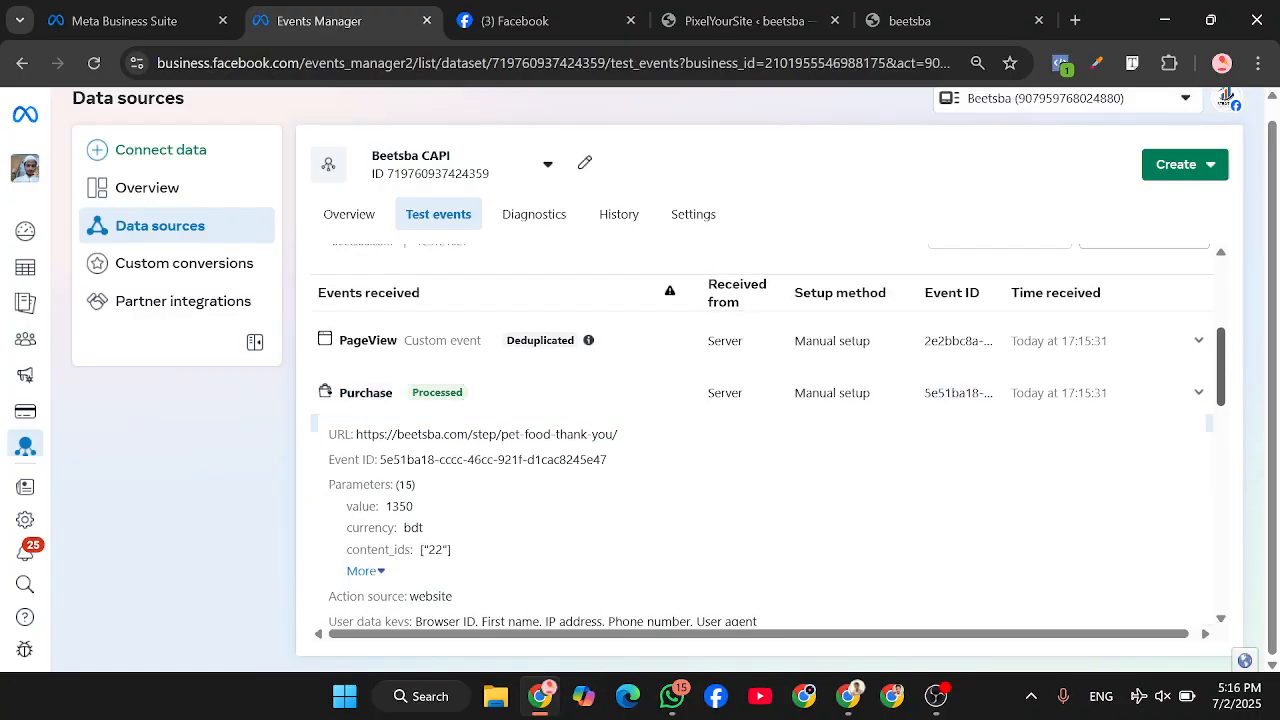
# Step: Review the whole list of received test events, checking which are processed and which are deduplicated
pyautogui.scroll(-2, 548, 400)
pyautogui.scroll(-4, 770, 430)
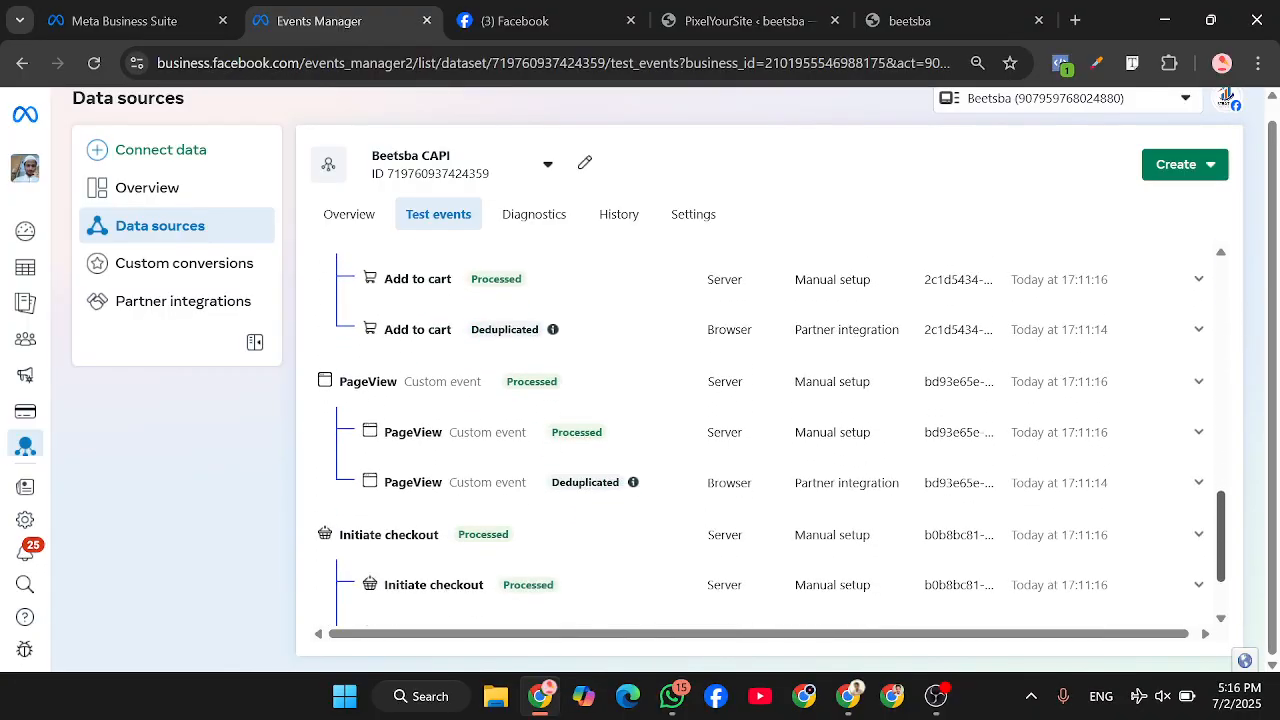
pyautogui.scroll(6, 770, 436)
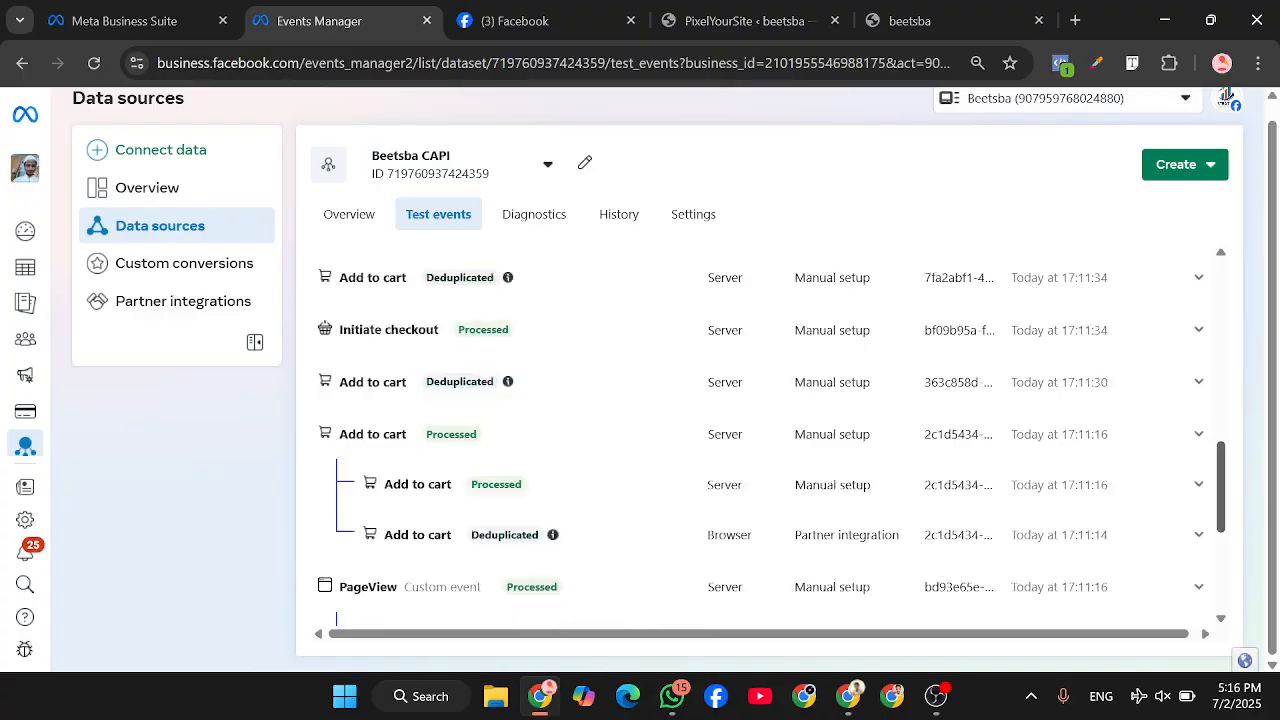
pyautogui.scroll(4, 760, 430)
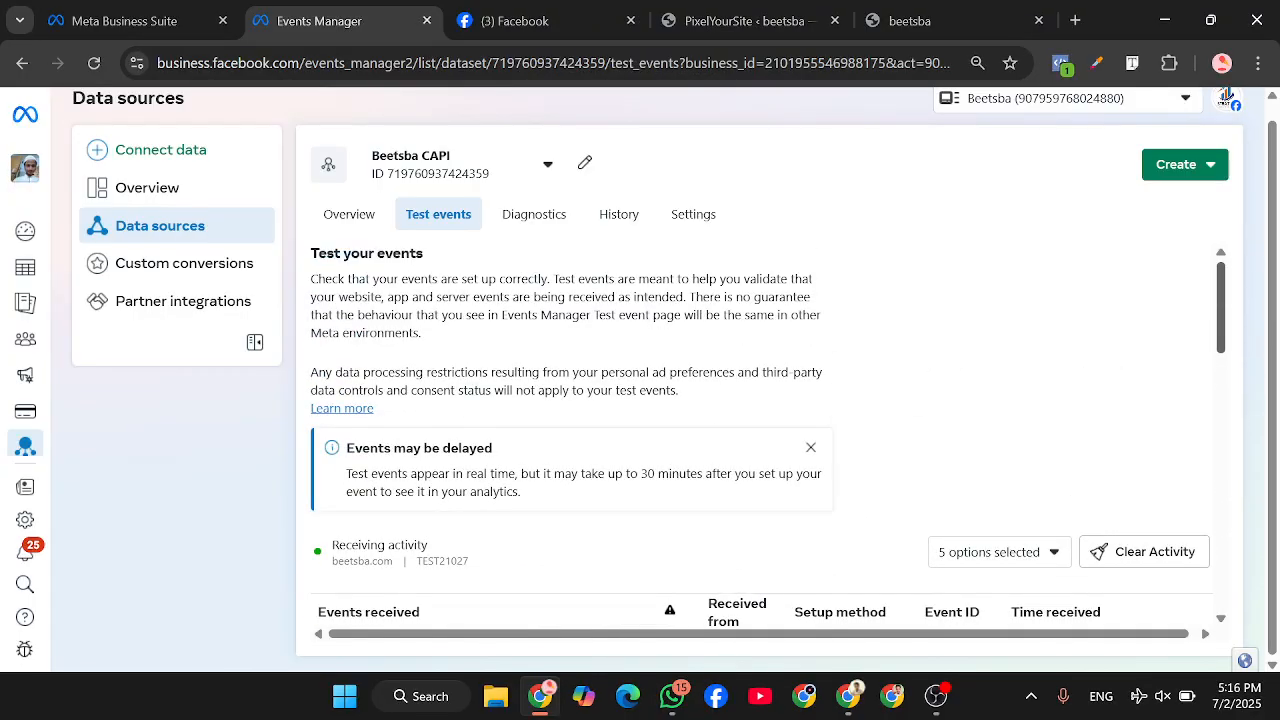
pyautogui.scroll(-2, 760, 430)
pyautogui.scroll(-1, 768, 433)
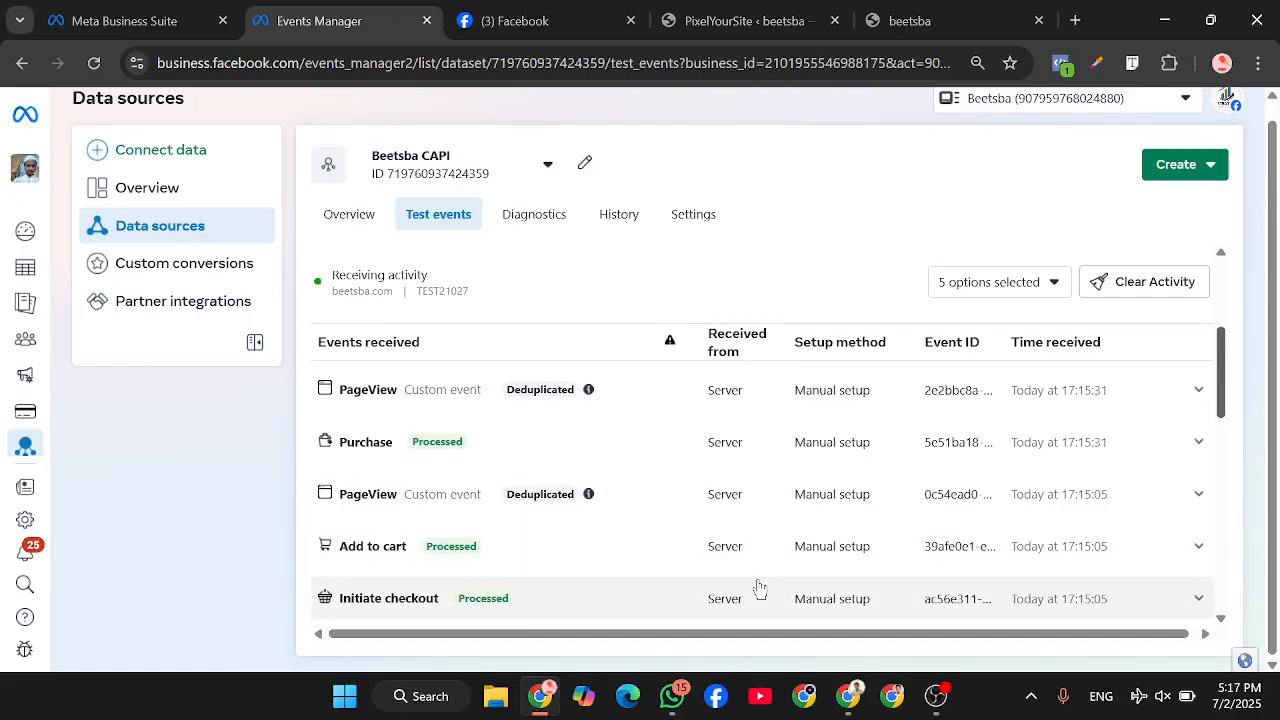
pyautogui.click(938, 697)
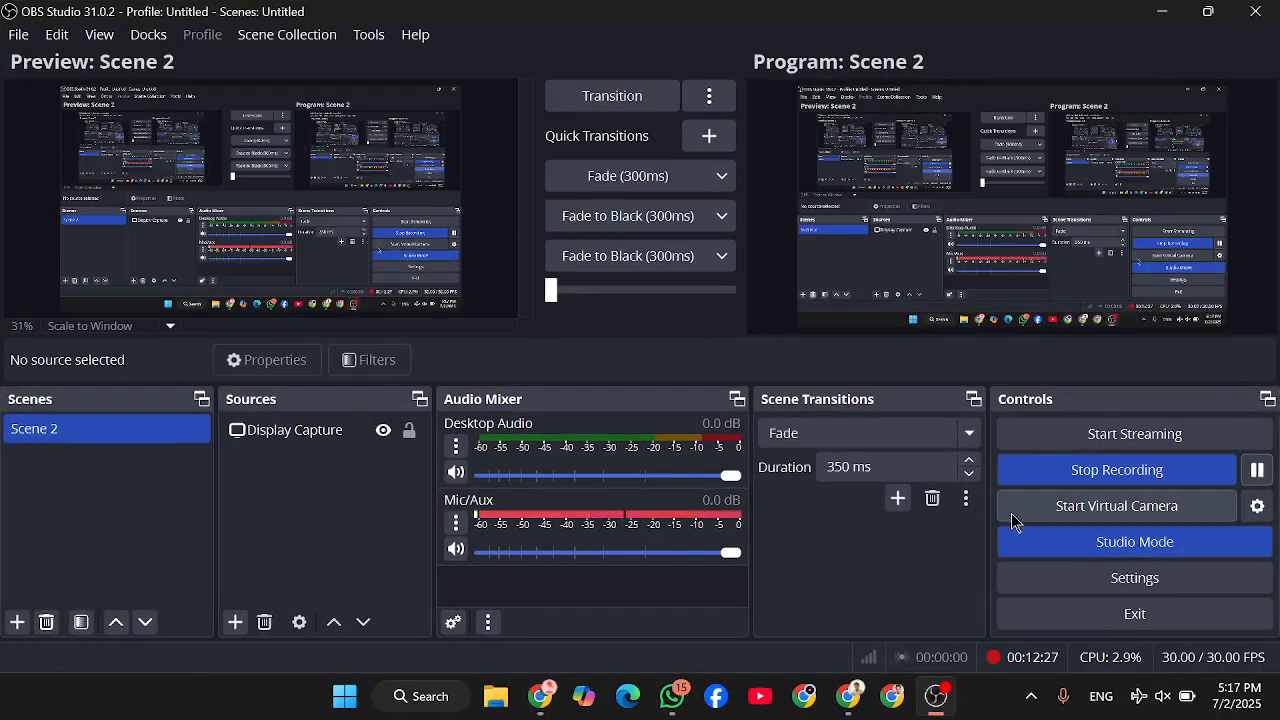